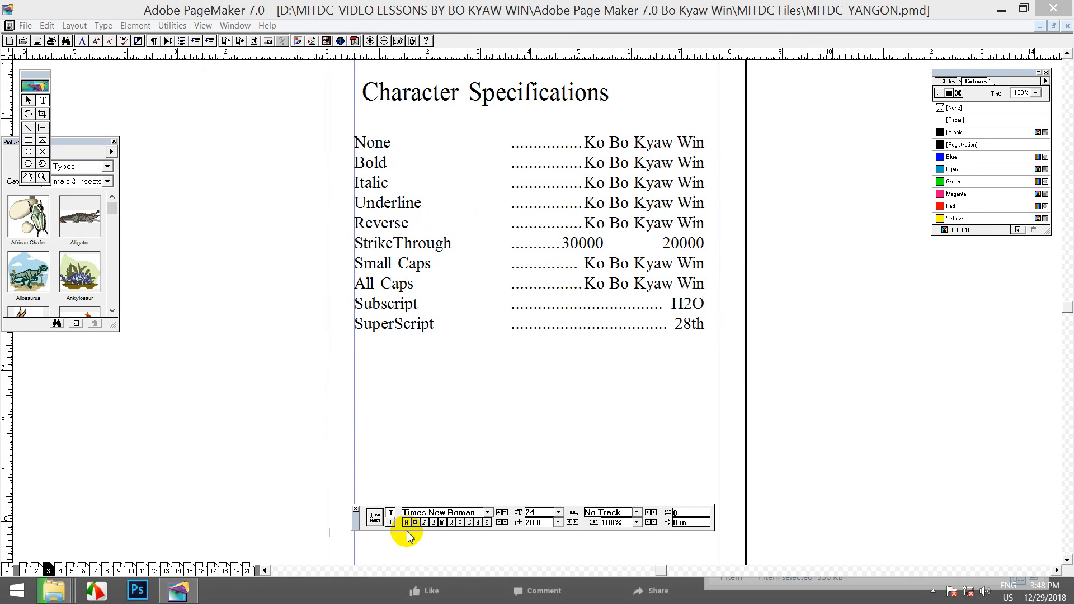
Toggle the Control palette between paragraph and character views, ending on character settings
{"action": "left_click", "coordinate": [391, 523]}
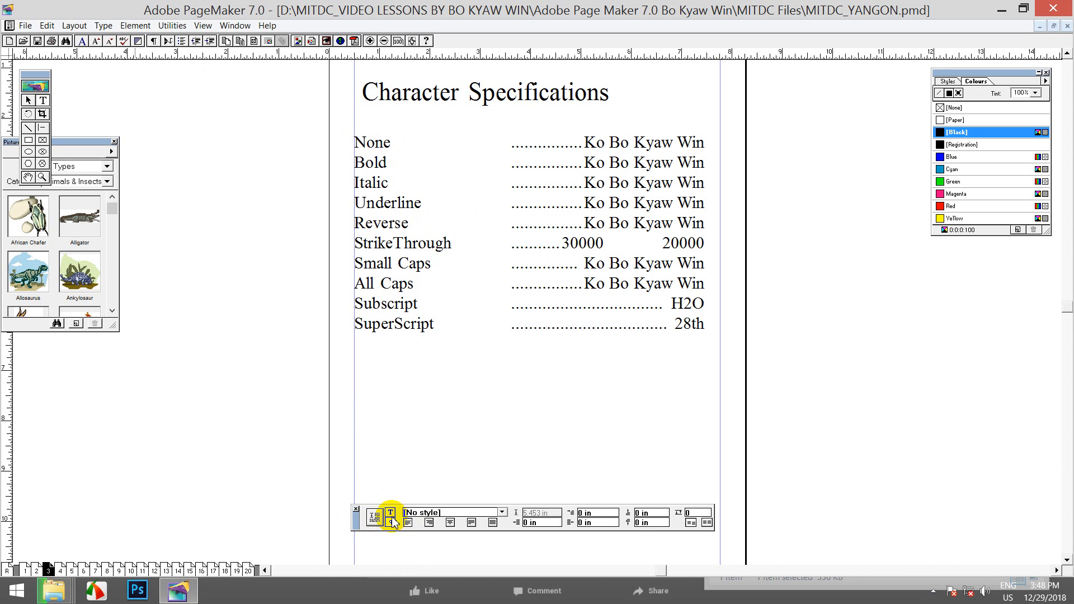
{"action": "left_click", "coordinate": [391, 514]}
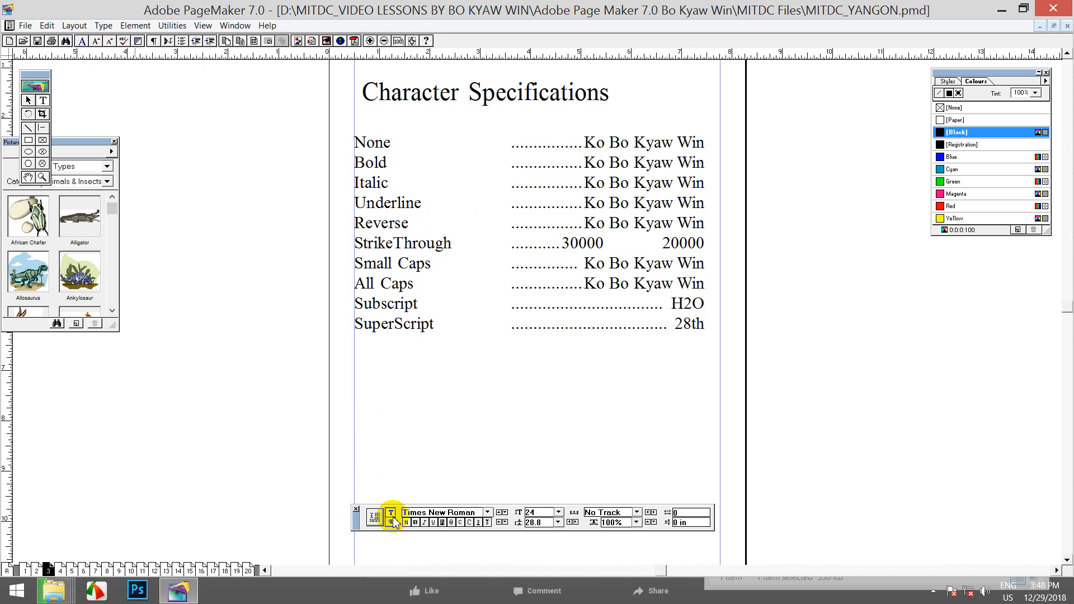
{"action": "left_click", "coordinate": [390, 523]}
{"action": "left_click", "coordinate": [391, 513]}
{"action": "left_click", "coordinate": [391, 522]}
{"action": "left_click", "coordinate": [391, 513]}
{"action": "left_click", "coordinate": [391, 522]}
{"action": "left_click", "coordinate": [391, 513]}
{"action": "left_click", "coordinate": [390, 522]}
{"action": "left_click", "coordinate": [391, 512]}
{"action": "left_click", "coordinate": [391, 522]}
{"action": "left_click", "coordinate": [391, 513]}
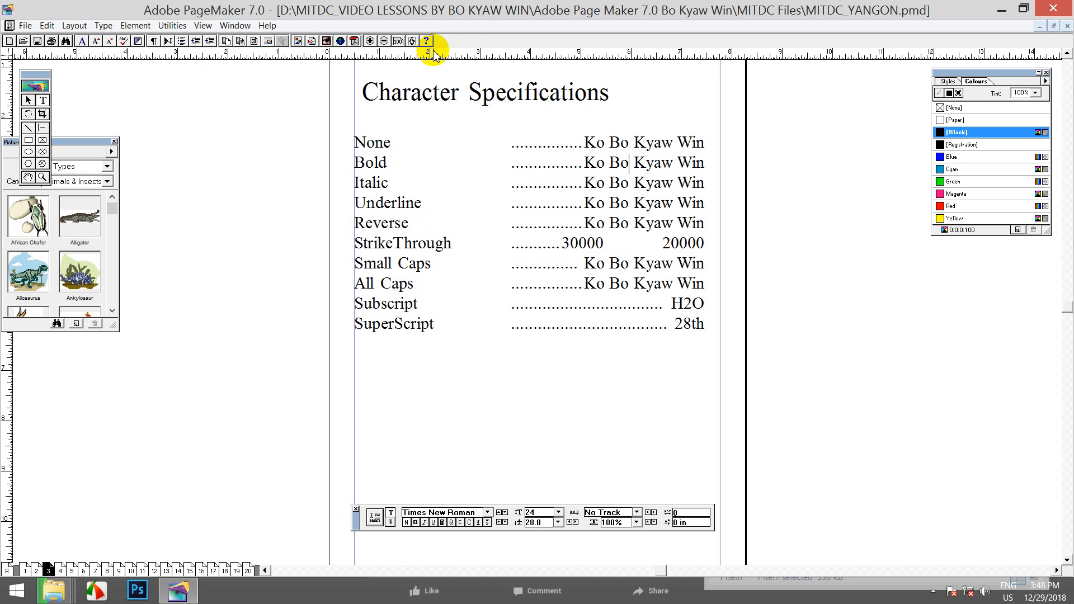
Open Character Specifications, move the dialog aside, and cancel it without changes
{"action": "left_click", "coordinate": [102, 25]}
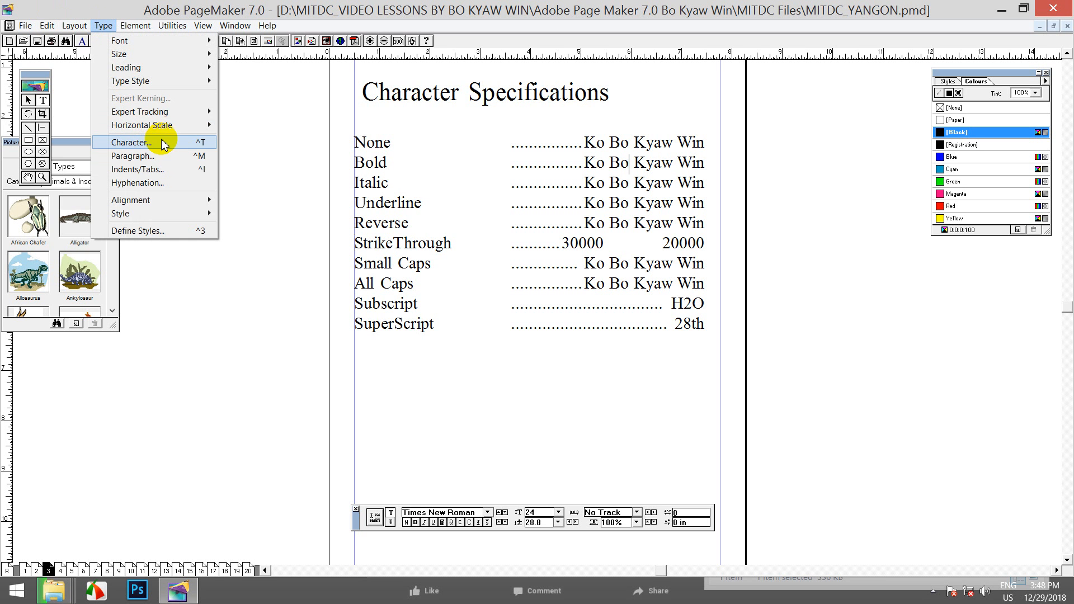
{"action": "left_click", "coordinate": [191, 144]}
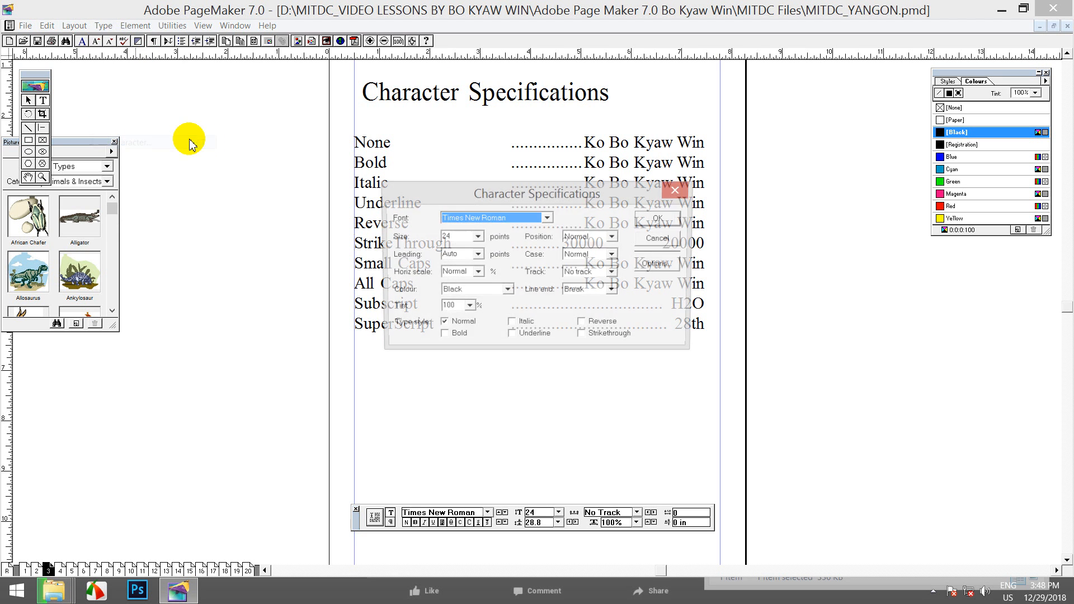
{"action": "left_click_drag", "start_coordinate": [431, 196], "coordinate": [800, 336]}
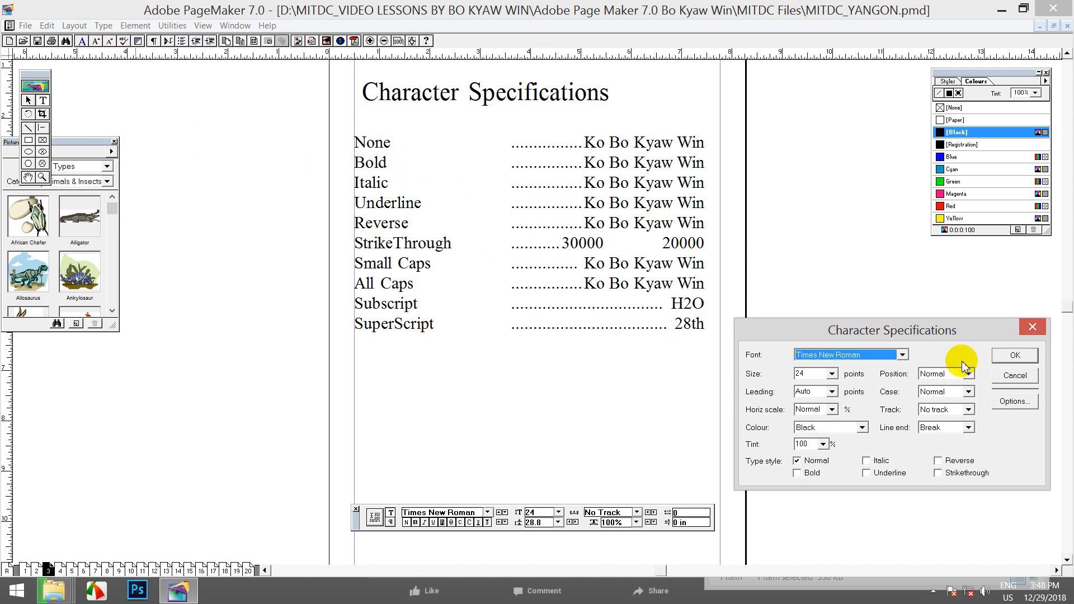
{"action": "left_click", "coordinate": [1030, 380]}
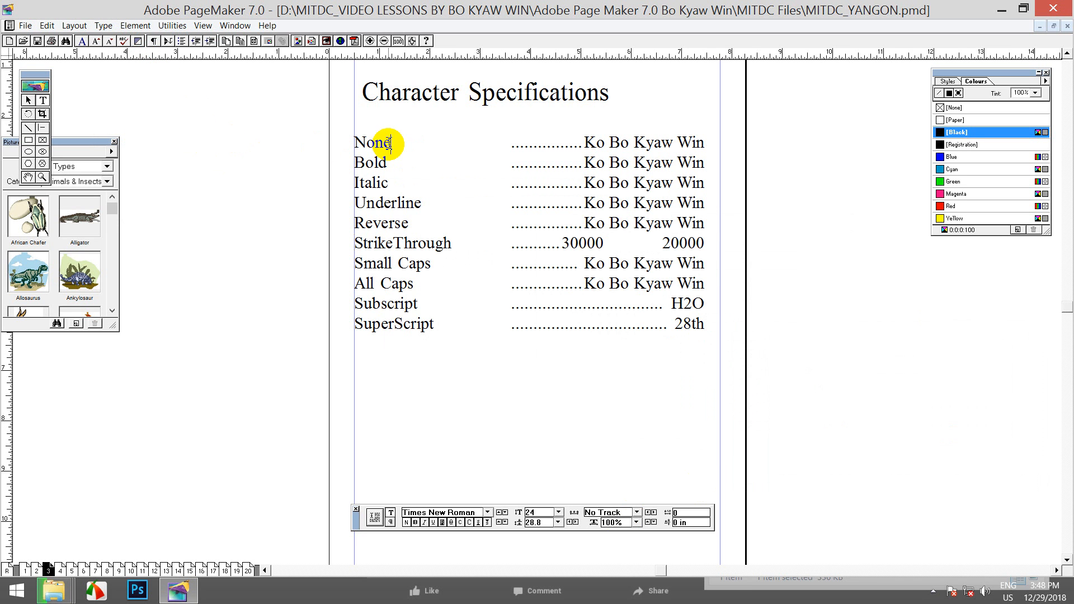
Replace the label 'None' with 'Normal' and select that line's sample text
{"action": "left_click_drag", "start_coordinate": [390, 143], "coordinate": [319, 134]}
{"action": "type", "text": "Normal"}
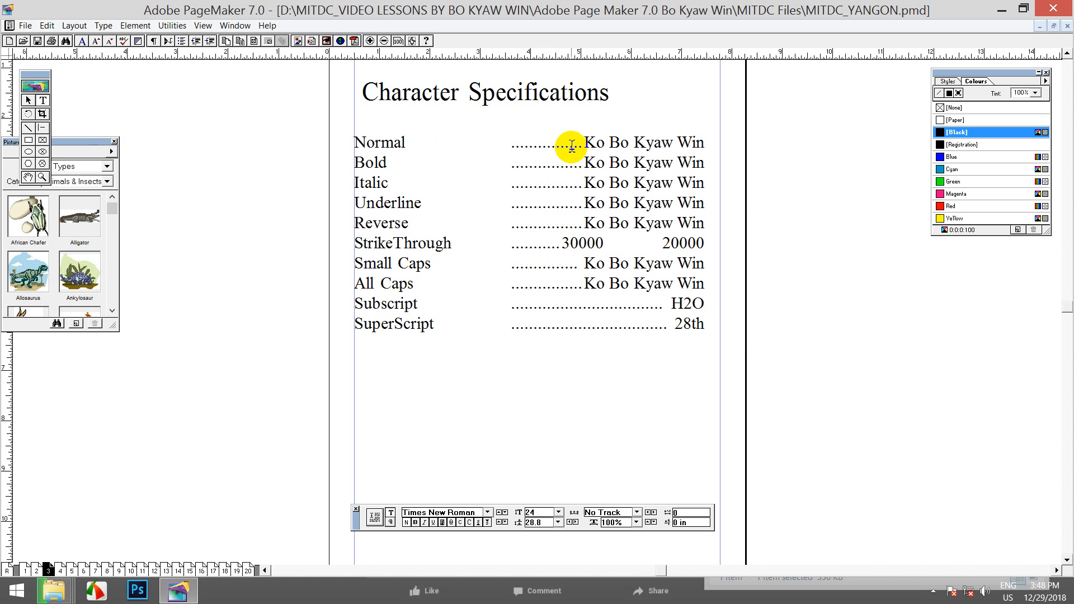
{"action": "left_click_drag", "start_coordinate": [584, 143], "coordinate": [702, 144]}
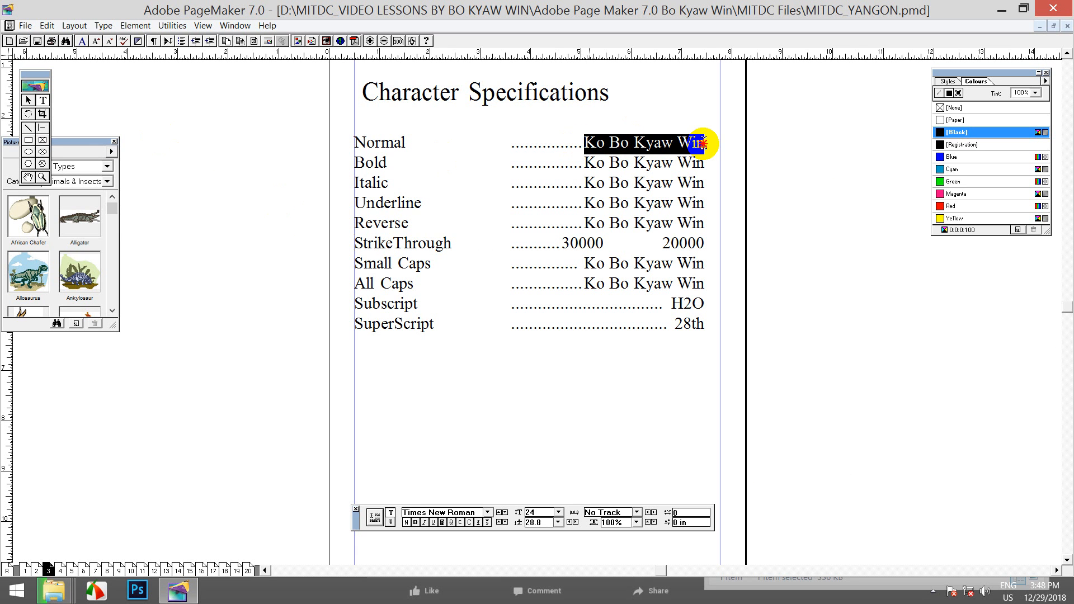
{"action": "left_click_drag", "start_coordinate": [387, 163], "coordinate": [343, 163]}
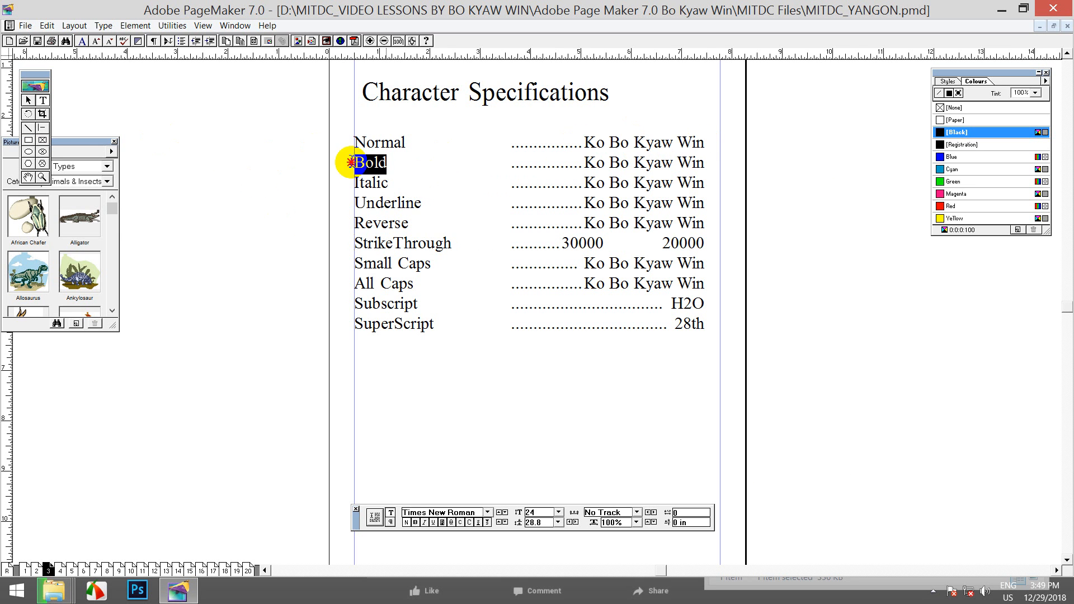
{"action": "left_click_drag", "start_coordinate": [585, 163], "coordinate": [707, 168]}
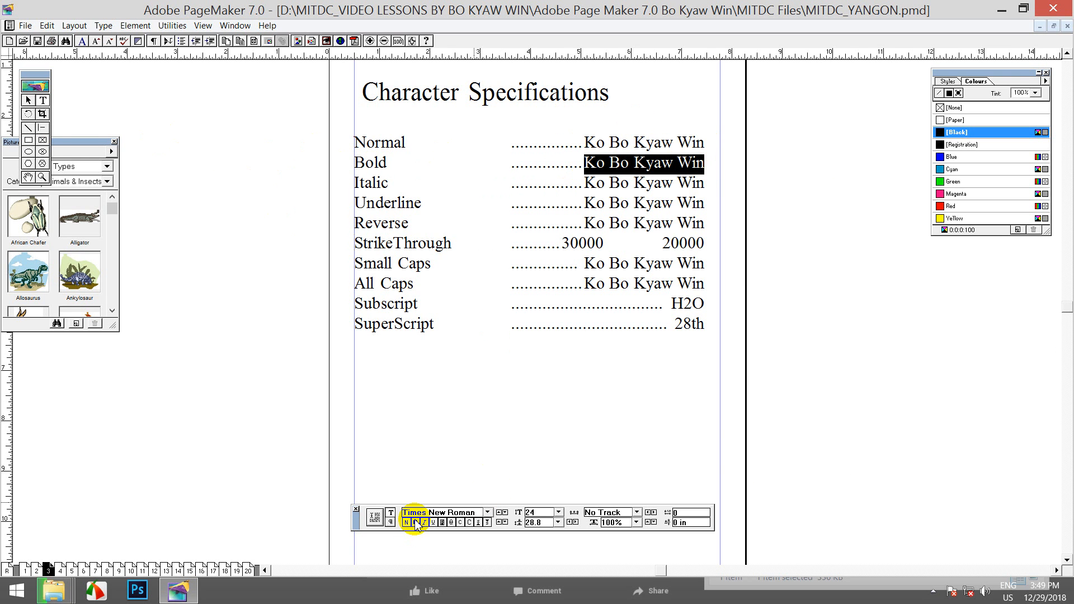
{"action": "left_click", "coordinate": [104, 26]}
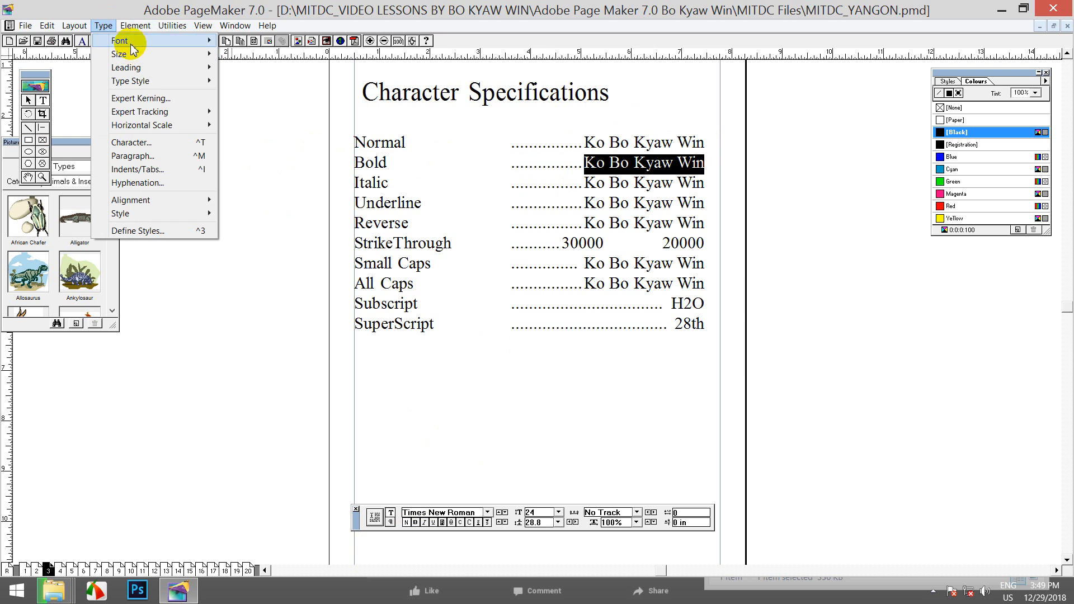
{"action": "left_click", "coordinate": [165, 142]}
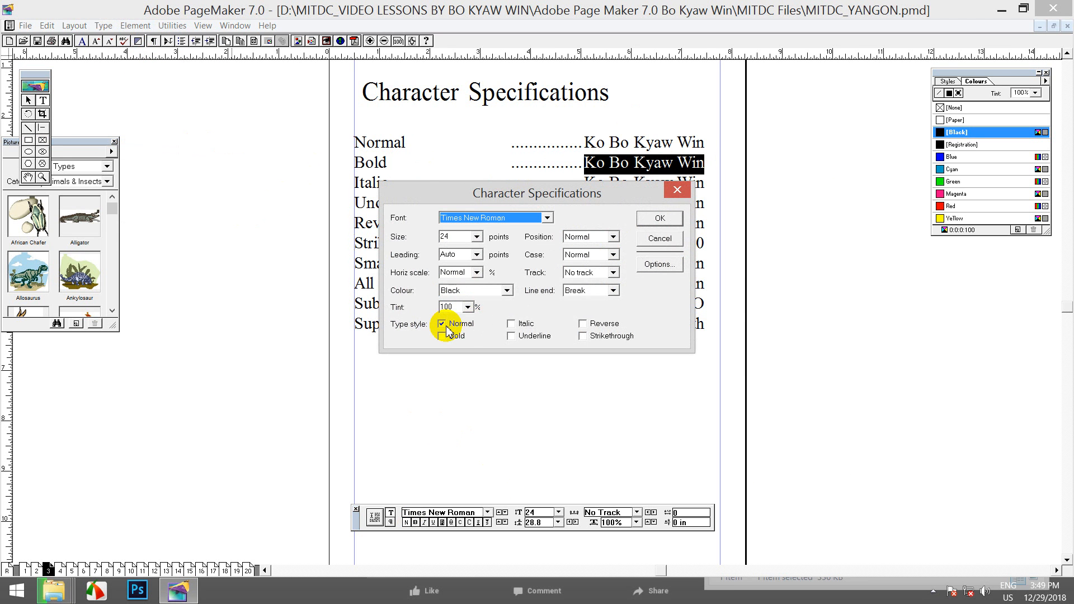
{"action": "left_click", "coordinate": [442, 337]}
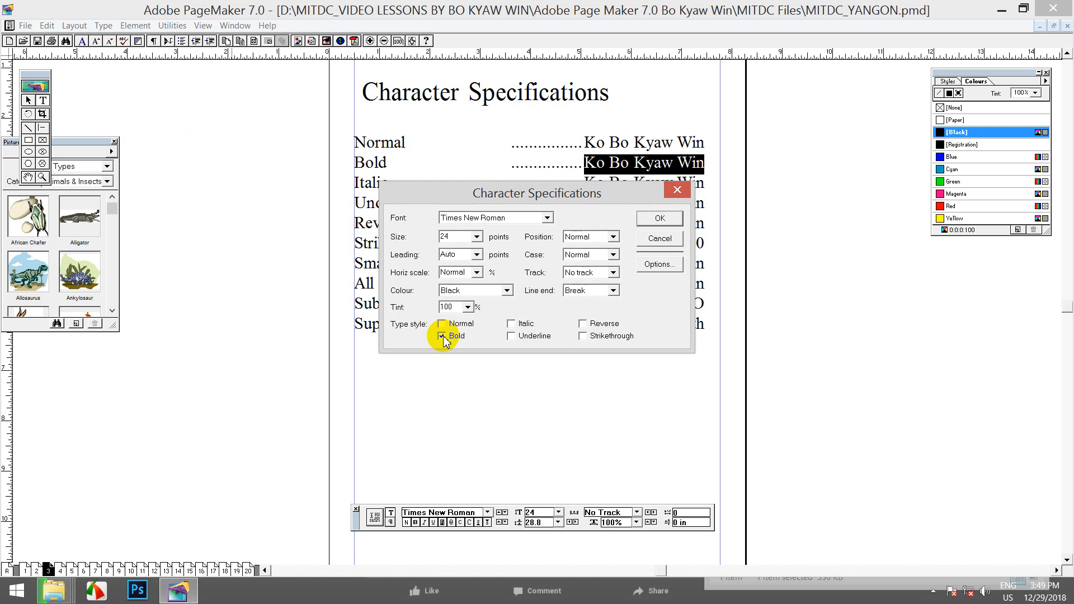
{"action": "left_click", "coordinate": [655, 215]}
{"action": "left_click", "coordinate": [652, 167]}
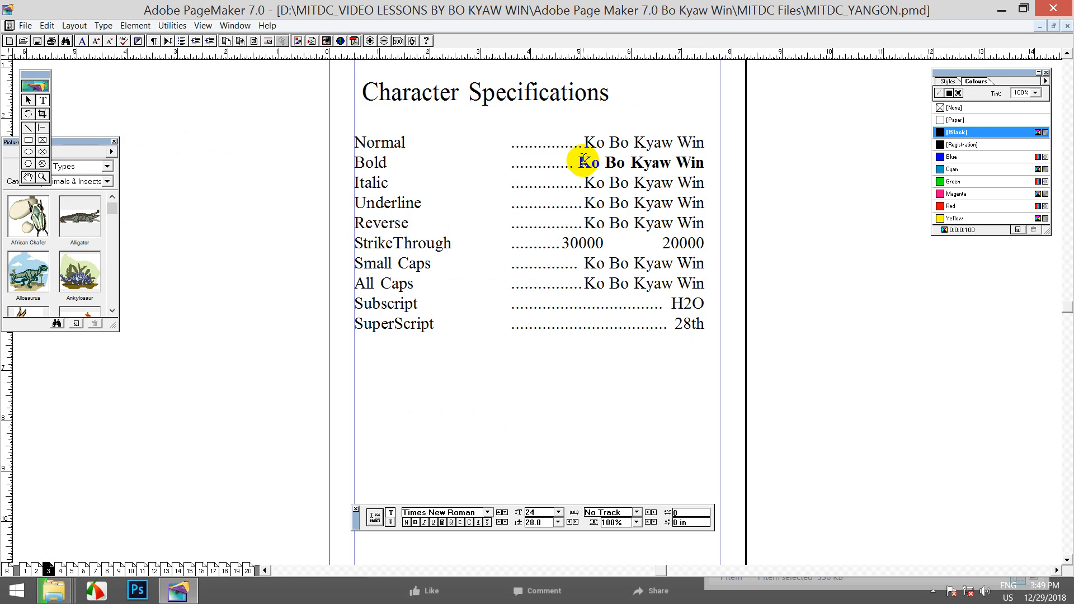
{"action": "left_click_drag", "start_coordinate": [579, 161], "coordinate": [705, 165]}
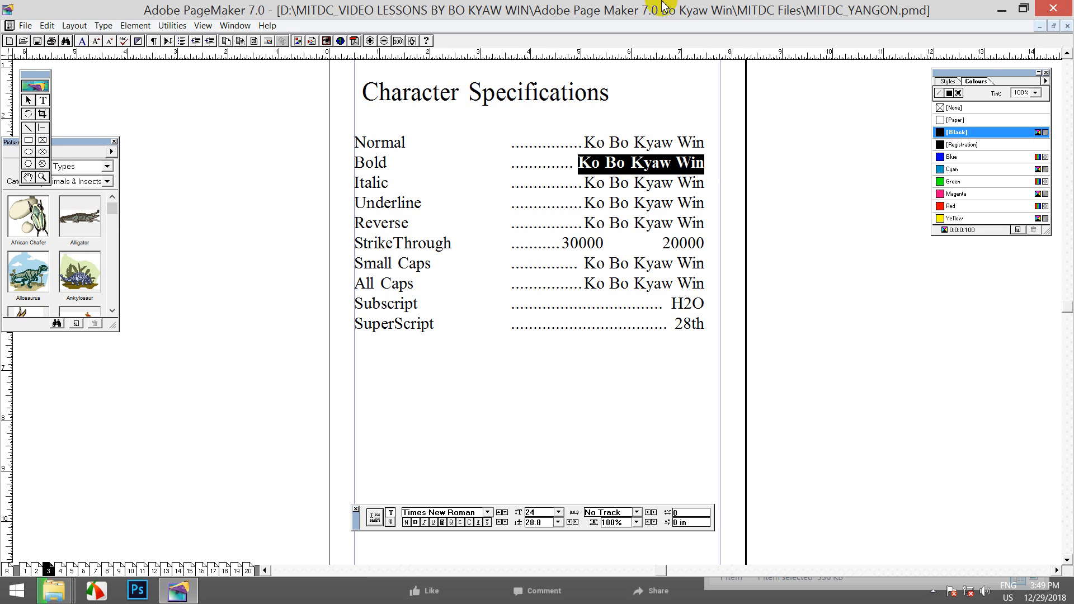
{"action": "left_click", "coordinate": [660, 164]}
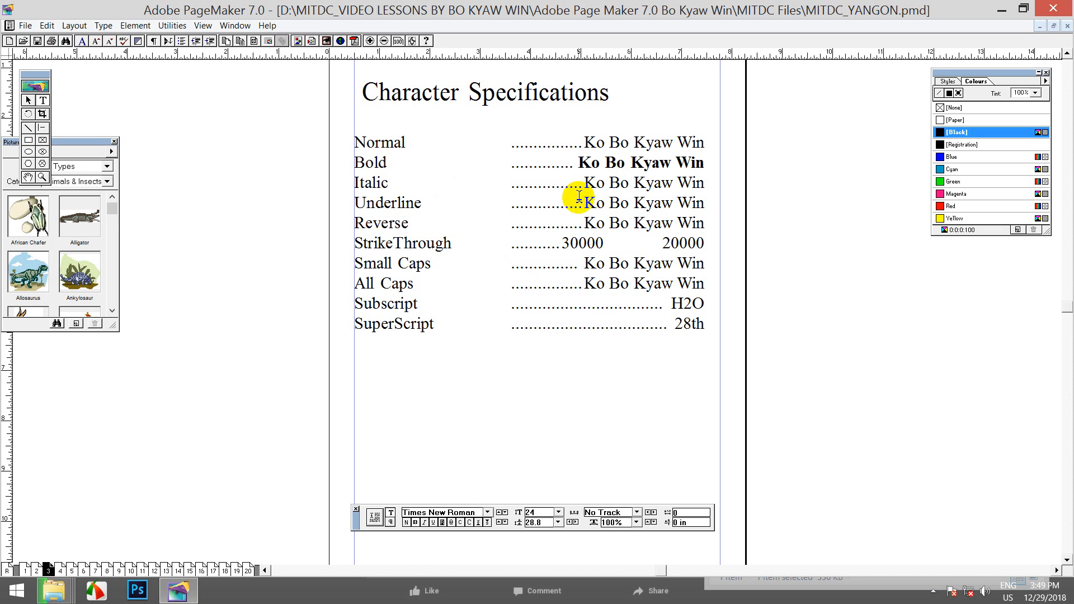
{"action": "left_click_drag", "start_coordinate": [585, 185], "coordinate": [706, 186]}
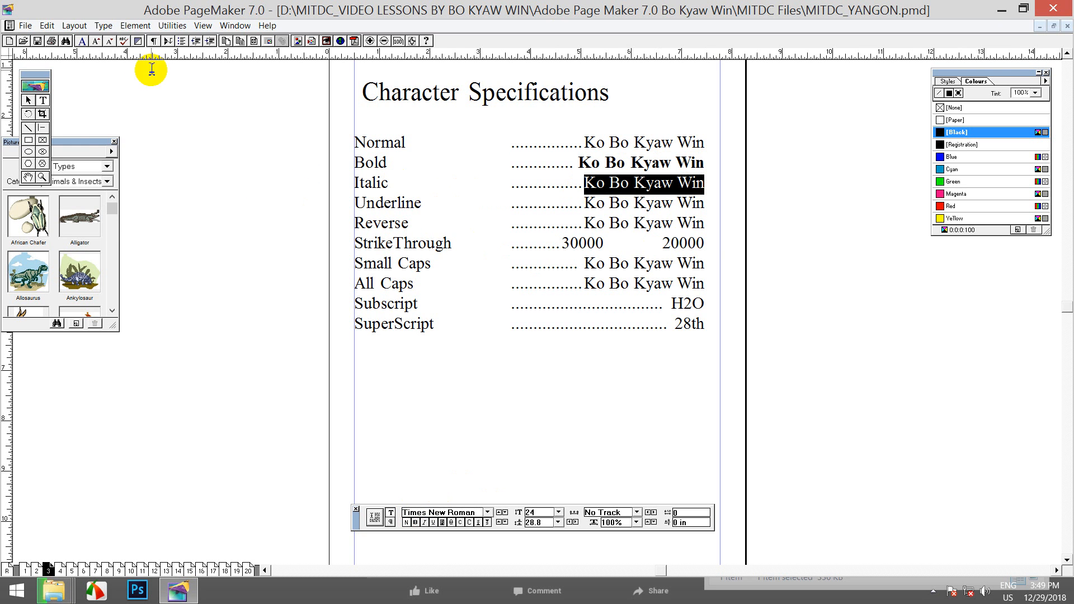
{"action": "left_click", "coordinate": [104, 25]}
{"action": "left_click", "coordinate": [164, 147]}
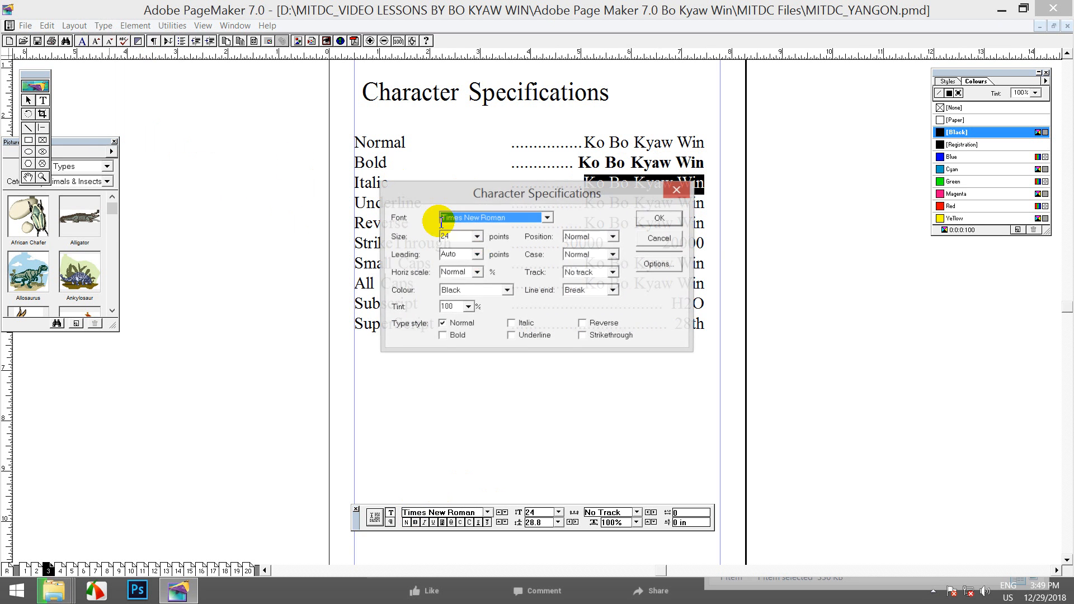
{"action": "left_click", "coordinate": [510, 323]}
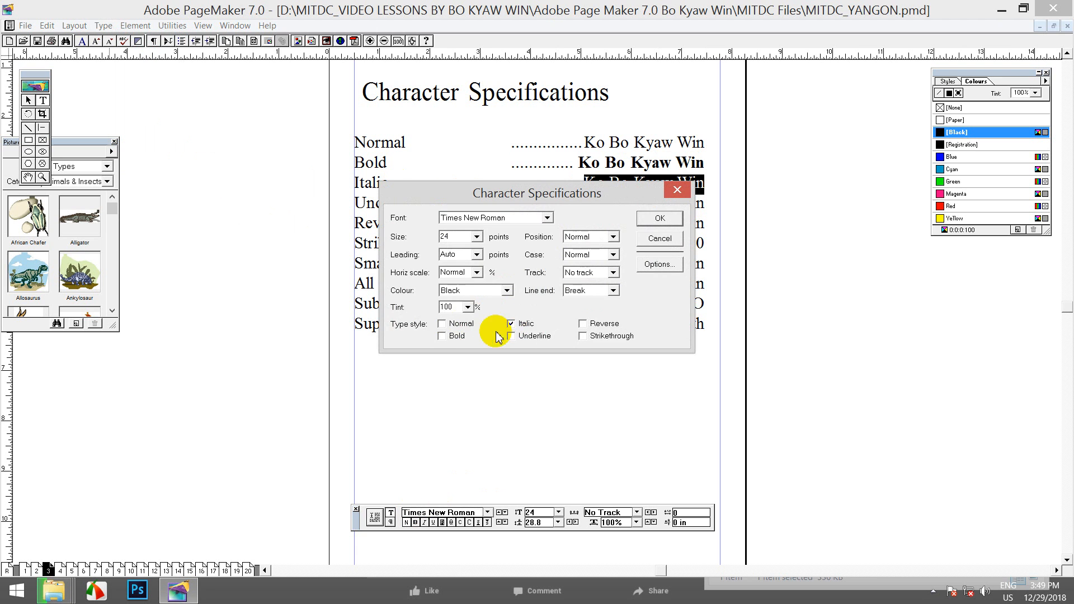
{"action": "left_click", "coordinate": [657, 218]}
Add bold to the italic sample from the Control palette and display the Styles palette
{"action": "left_click", "coordinate": [651, 183]}
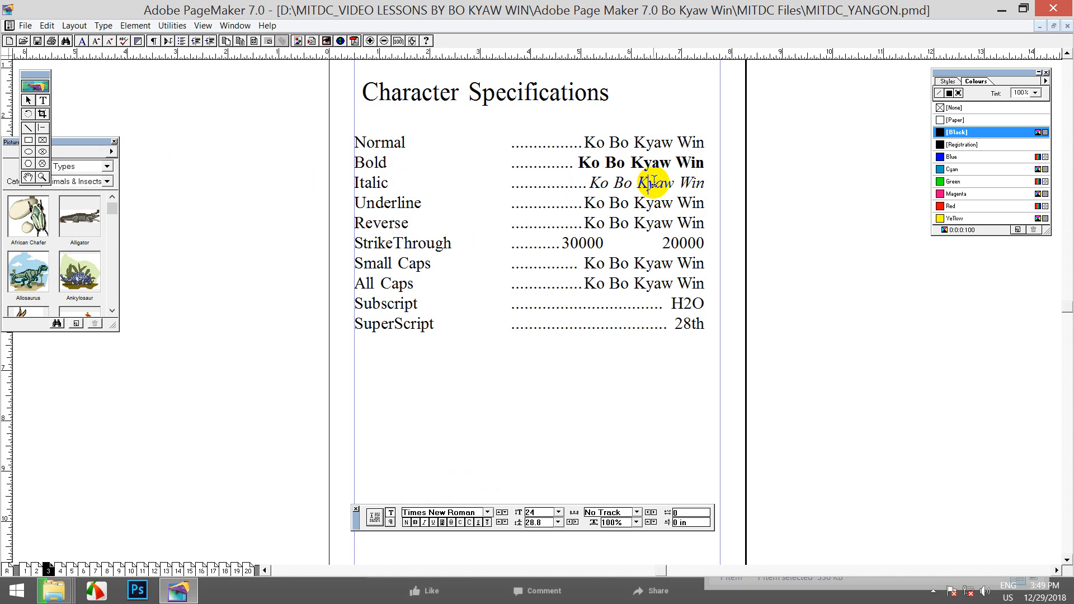
{"action": "left_click_drag", "start_coordinate": [702, 184], "coordinate": [591, 178]}
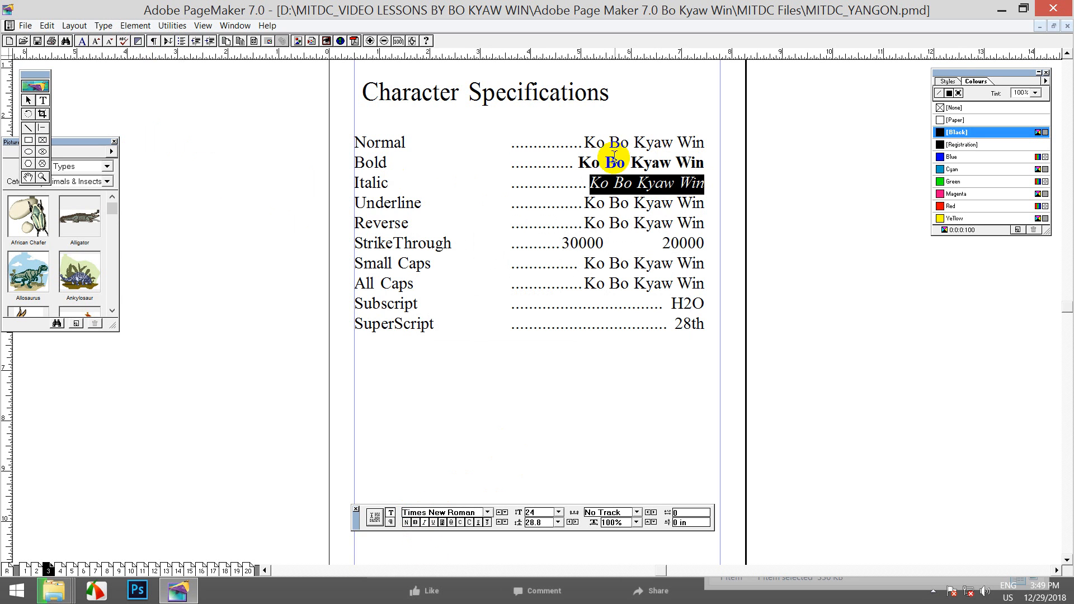
{"action": "left_click", "coordinate": [679, 184]}
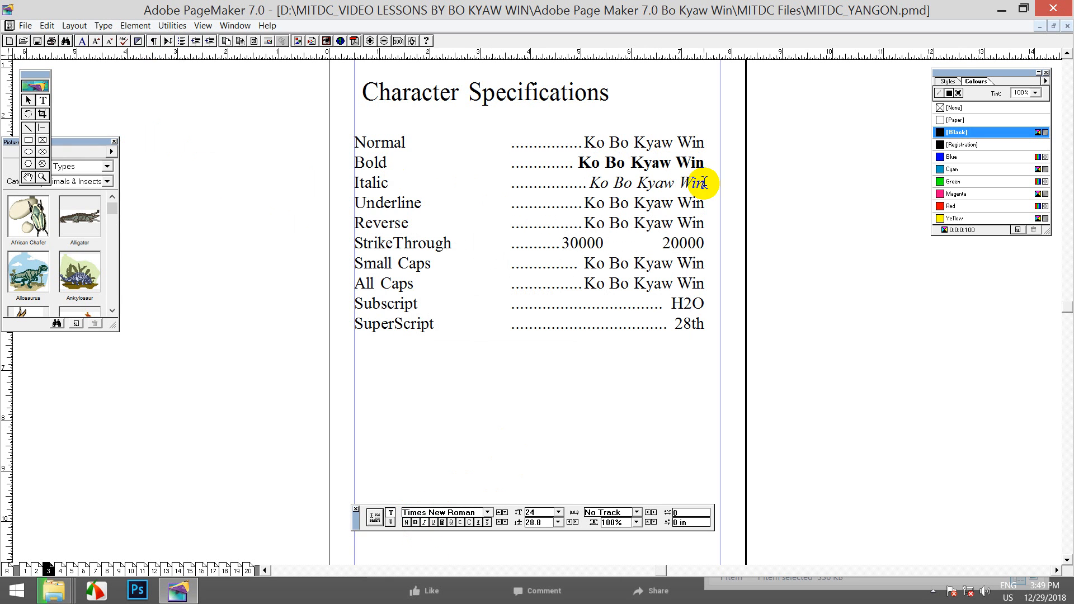
{"action": "left_click_drag", "start_coordinate": [703, 183], "coordinate": [587, 174]}
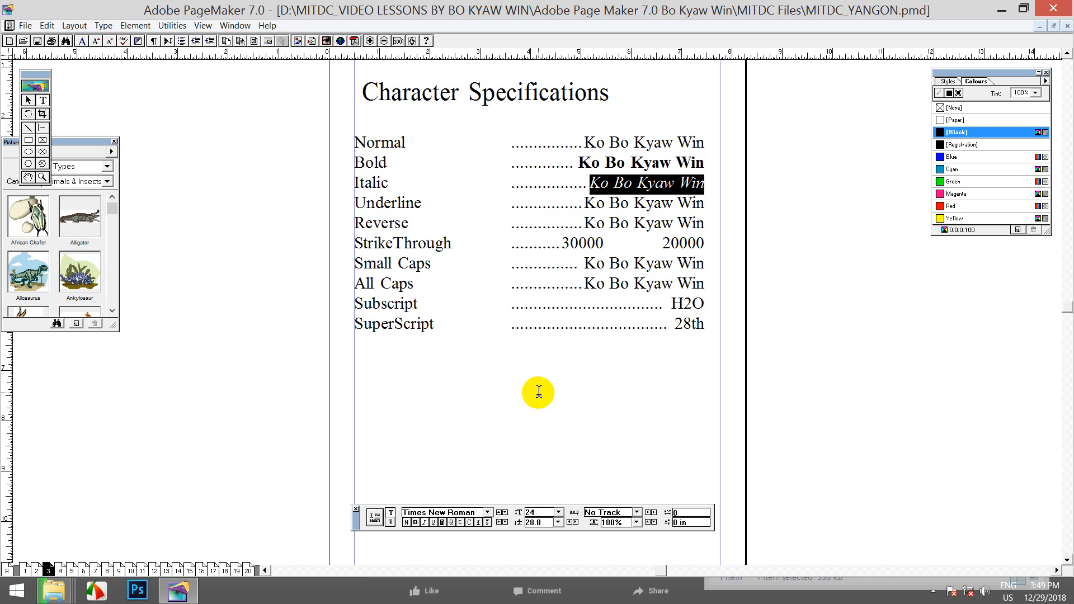
{"action": "left_click", "coordinate": [416, 522]}
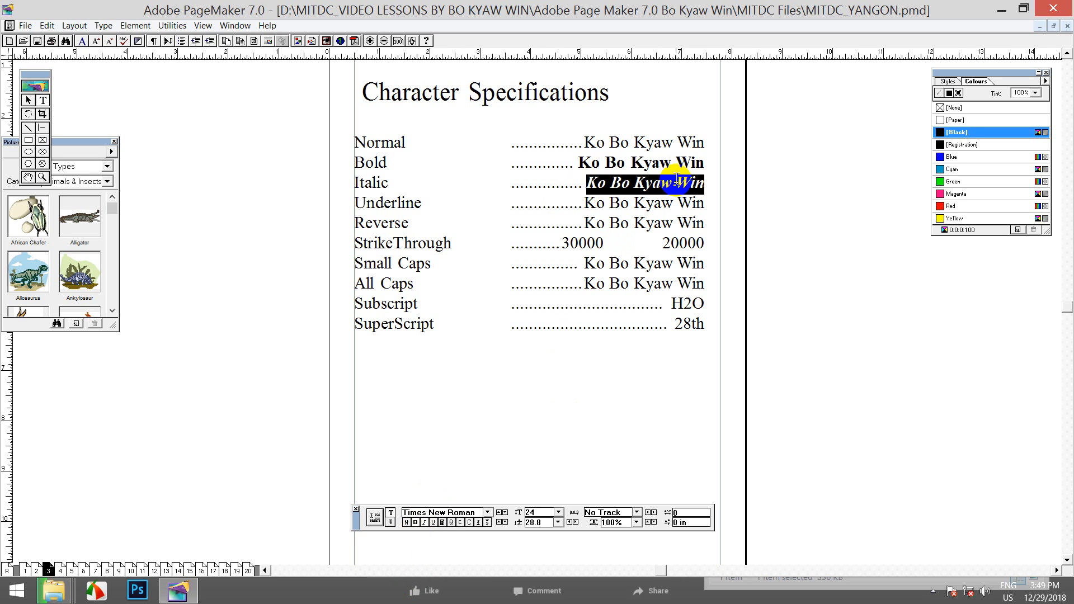
{"action": "key", "text": "ctrl+b"}
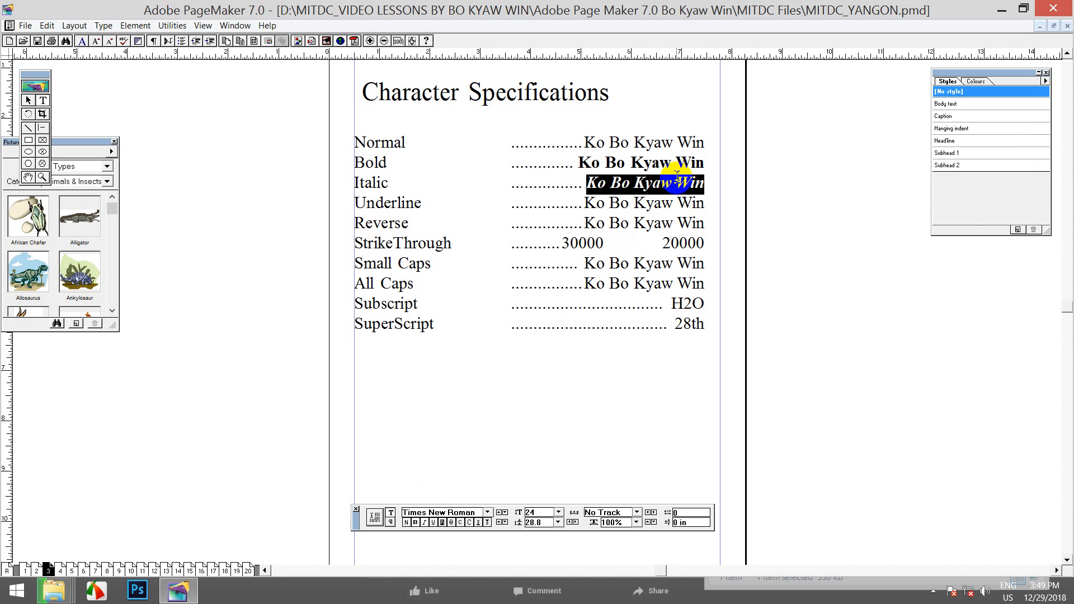
{"action": "key", "text": "ctrl+b"}
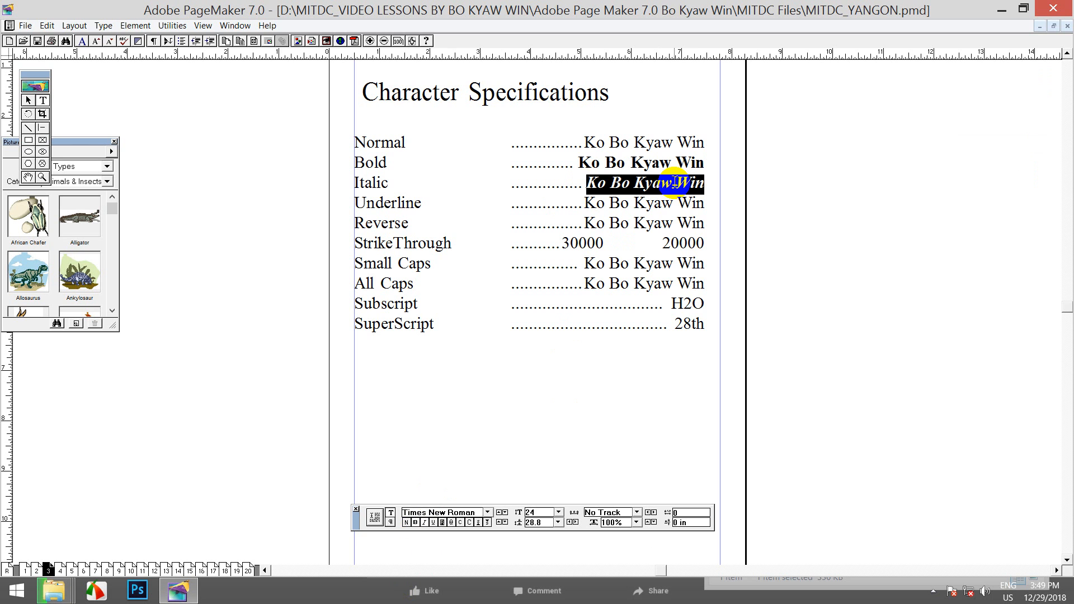
{"action": "key", "text": "ctrl+b"}
{"action": "key", "text": "ctrl+b"}
{"action": "key", "text": "ctrl+b"}
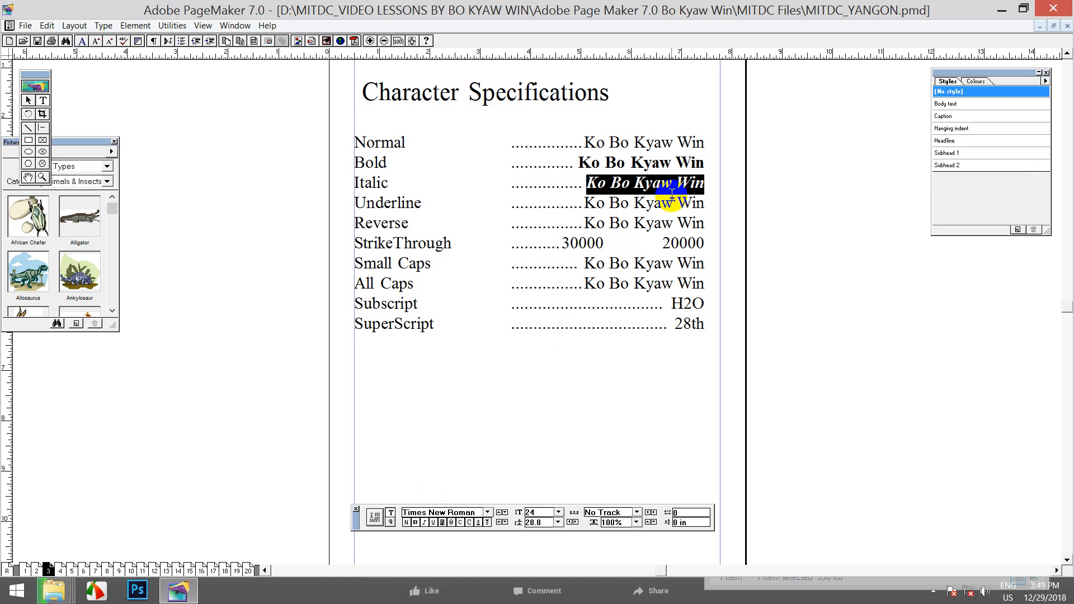
Select the 'Character Specifications' heading and turn on Underline in Character Specifications
{"action": "left_click", "coordinate": [635, 183]}
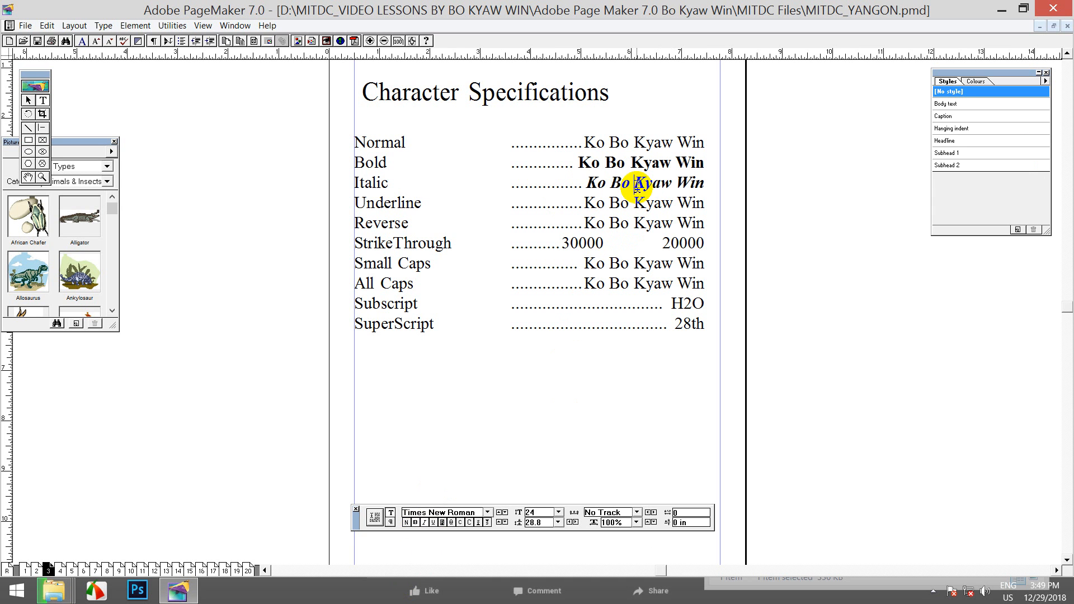
{"action": "left_click_drag", "start_coordinate": [586, 183], "coordinate": [705, 183]}
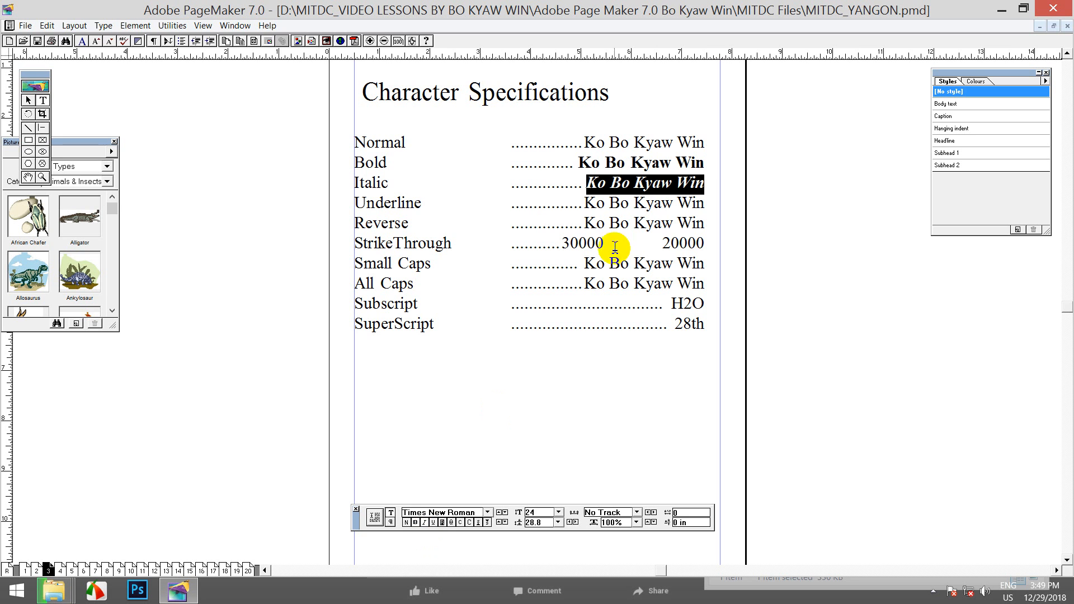
{"action": "left_click_drag", "start_coordinate": [583, 203], "coordinate": [705, 203]}
{"action": "left_click_drag", "start_coordinate": [610, 92], "coordinate": [354, 89]}
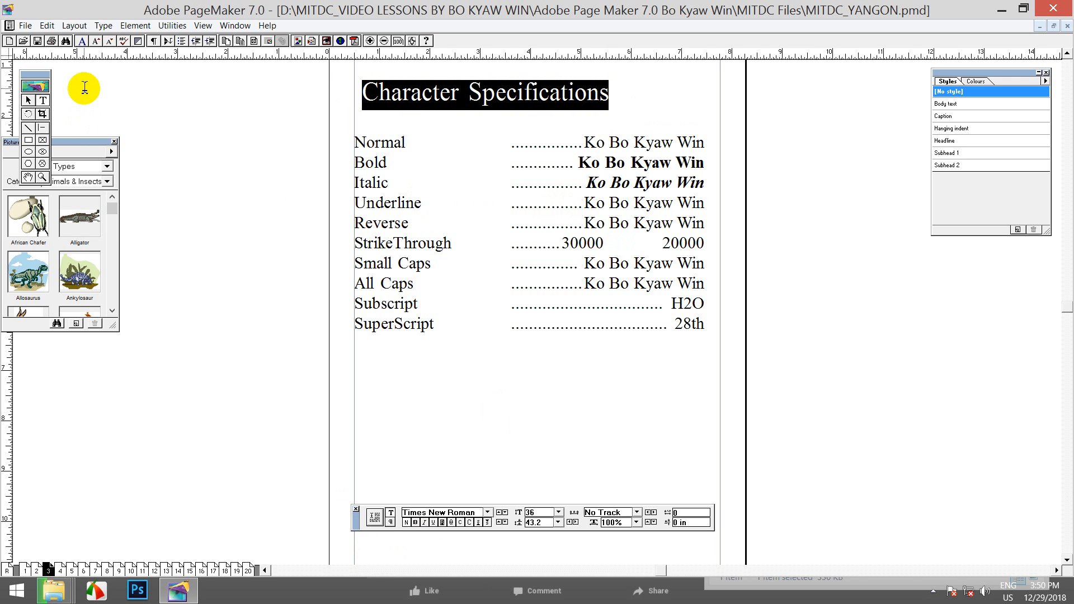
{"action": "left_click", "coordinate": [103, 24]}
{"action": "left_click", "coordinate": [134, 142]}
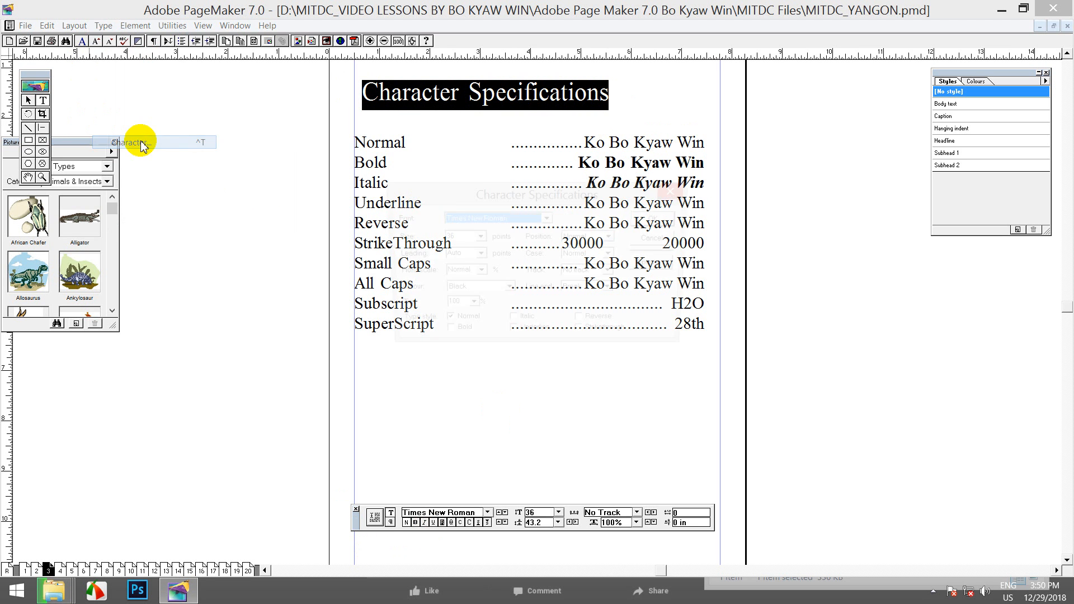
{"action": "left_click", "coordinate": [511, 336]}
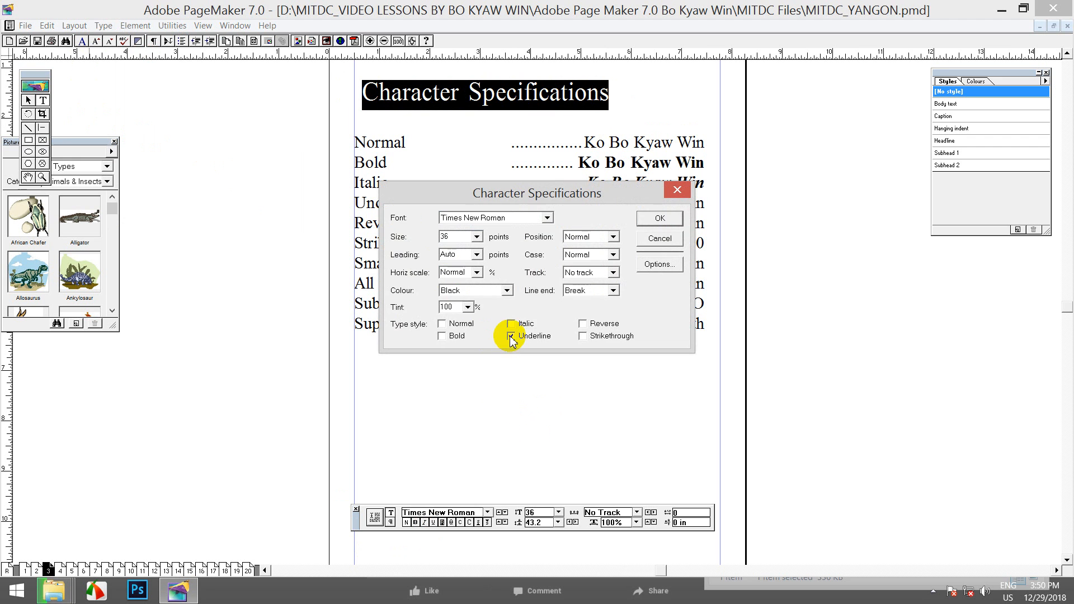
{"action": "left_click", "coordinate": [661, 218]}
{"action": "left_click", "coordinate": [561, 94]}
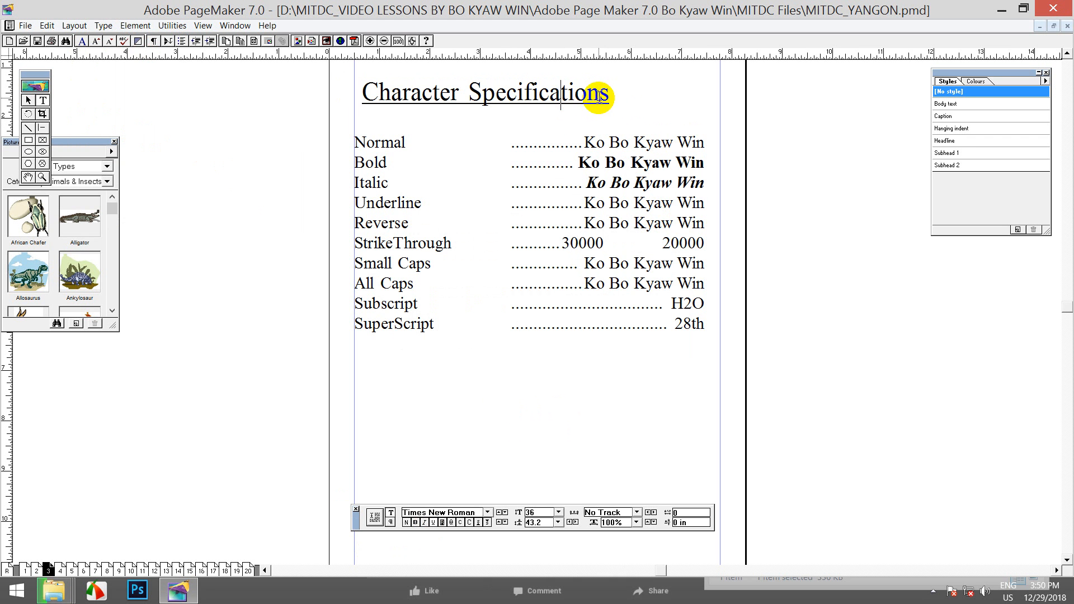
{"action": "left_click_drag", "start_coordinate": [610, 96], "coordinate": [628, 111]}
{"action": "left_click", "coordinate": [369, 92]}
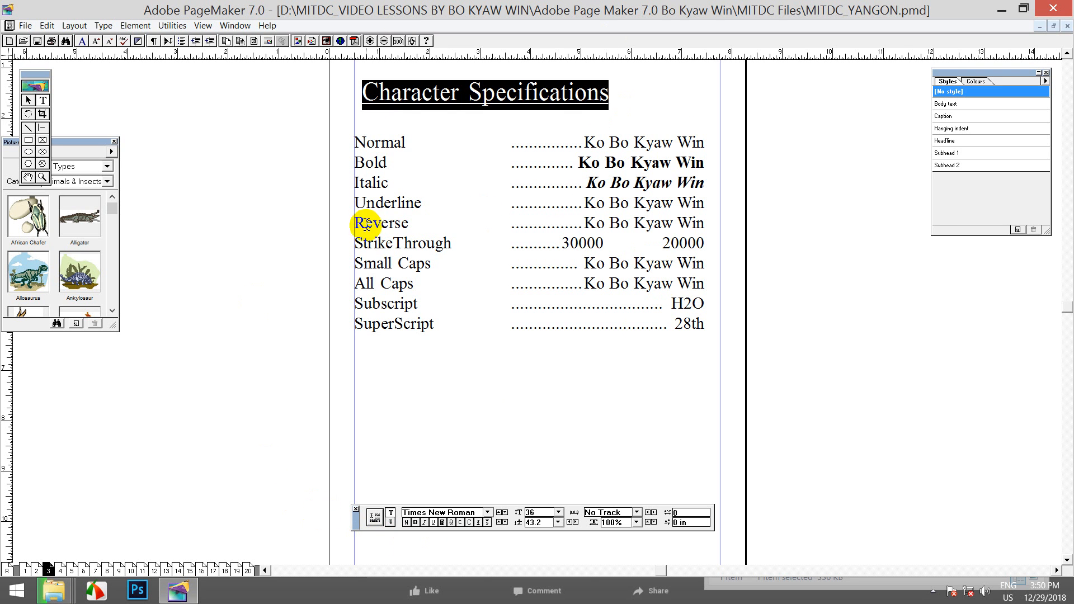
{"action": "left_click_drag", "start_coordinate": [355, 223], "coordinate": [408, 223]}
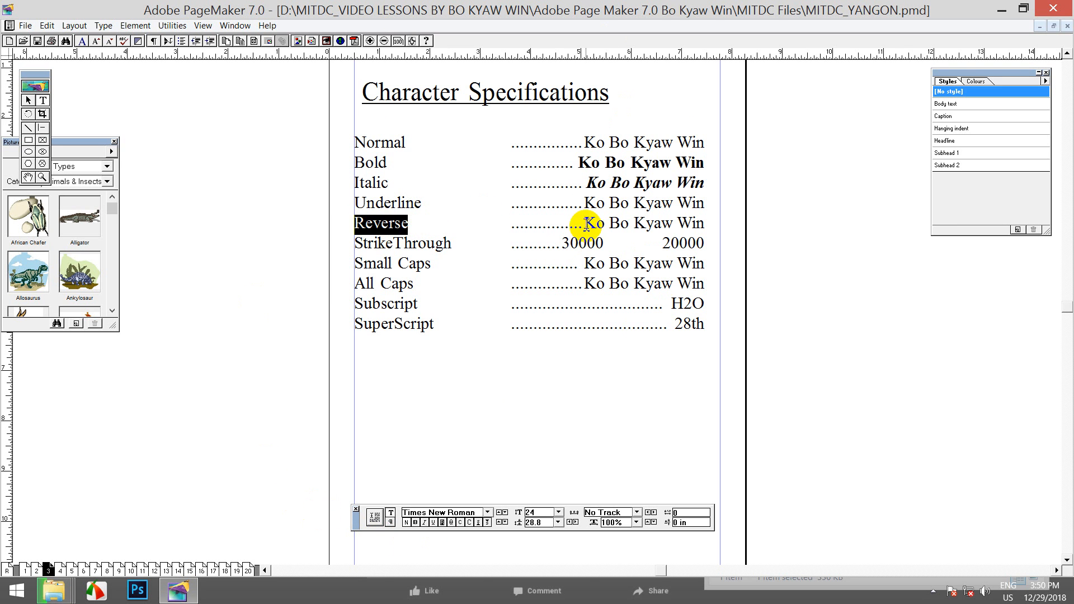
{"action": "left_click_drag", "start_coordinate": [584, 224], "coordinate": [704, 222]}
{"action": "left_click", "coordinate": [692, 224]}
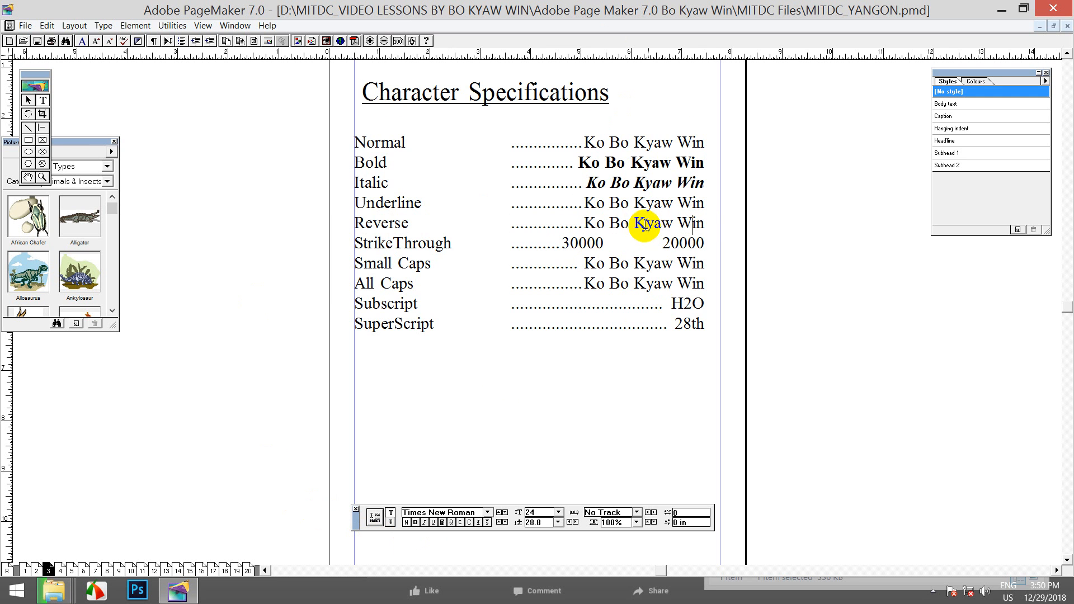
{"action": "left_click", "coordinate": [370, 41]}
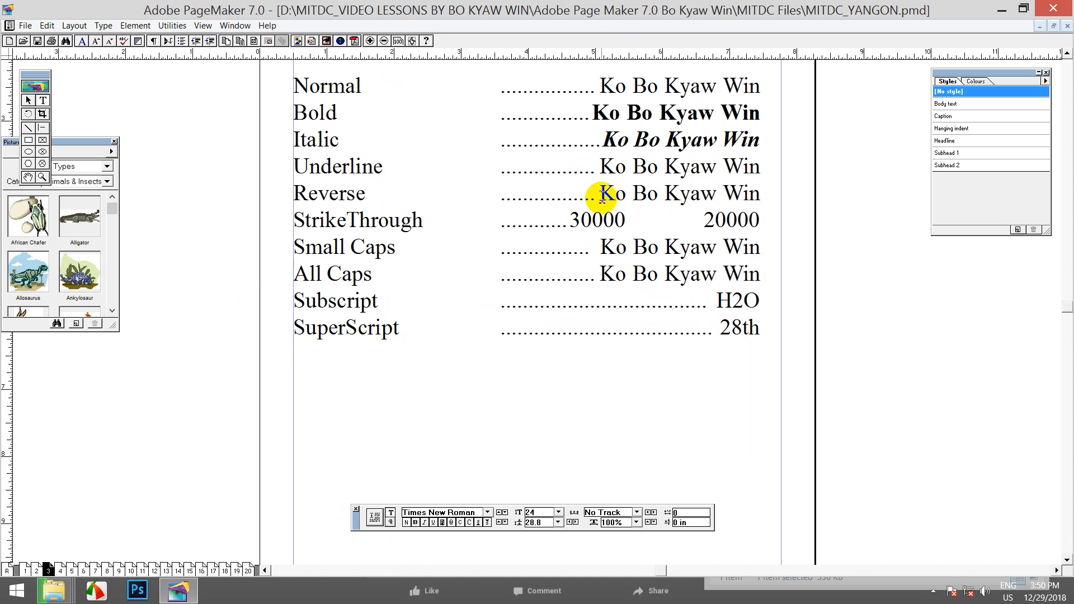
{"action": "left_click_drag", "start_coordinate": [597, 194], "coordinate": [761, 195]}
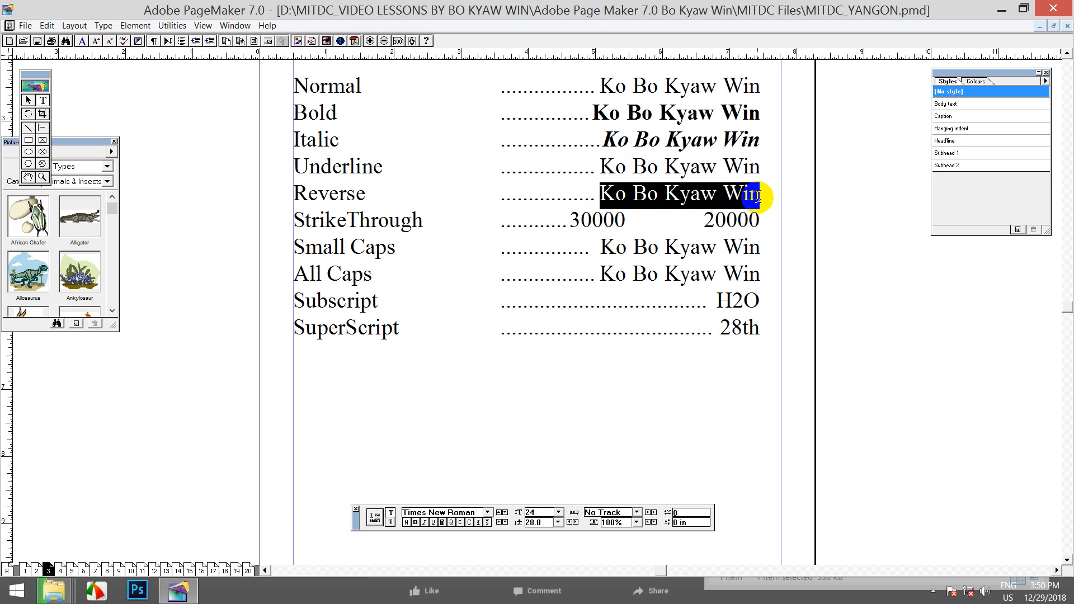
{"action": "left_click", "coordinate": [103, 26]}
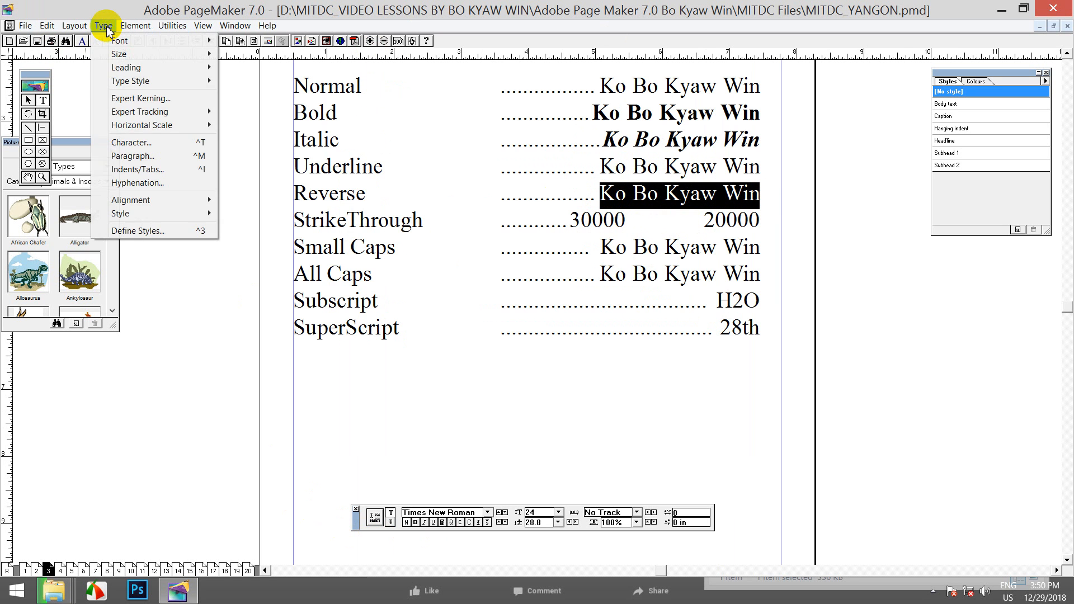
{"action": "left_click", "coordinate": [129, 142]}
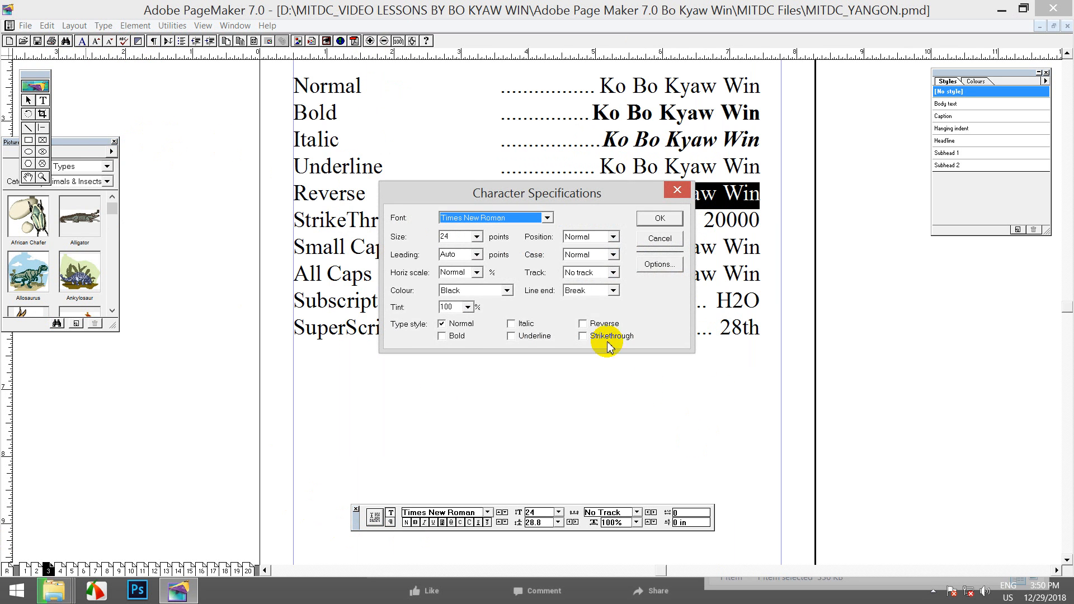
{"action": "left_click", "coordinate": [582, 323]}
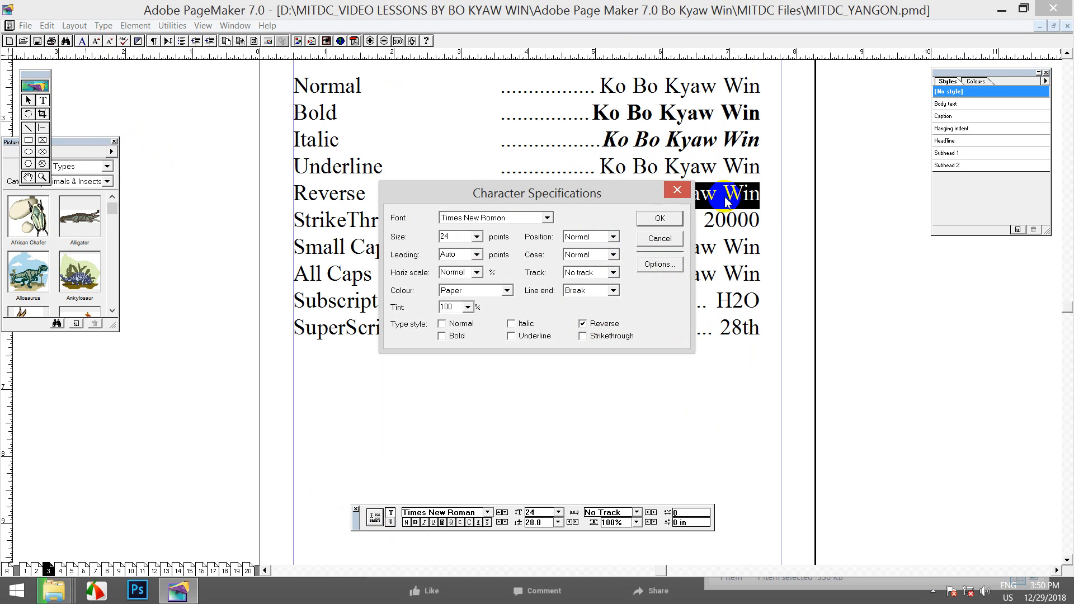
{"action": "left_click", "coordinate": [663, 218]}
{"action": "left_click", "coordinate": [699, 194]}
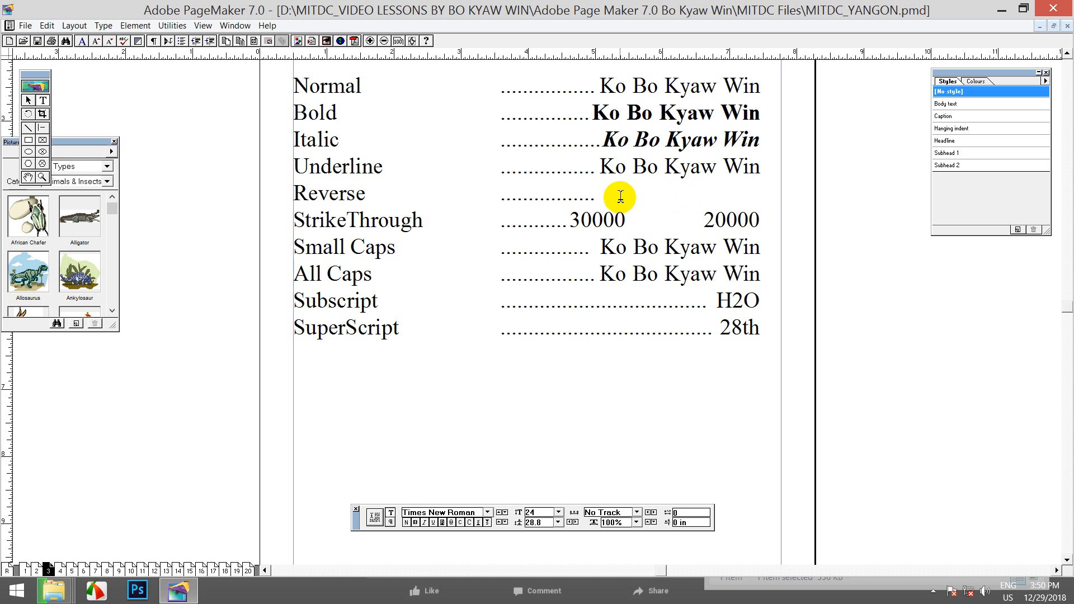
{"action": "left_click_drag", "start_coordinate": [594, 197], "coordinate": [780, 200]}
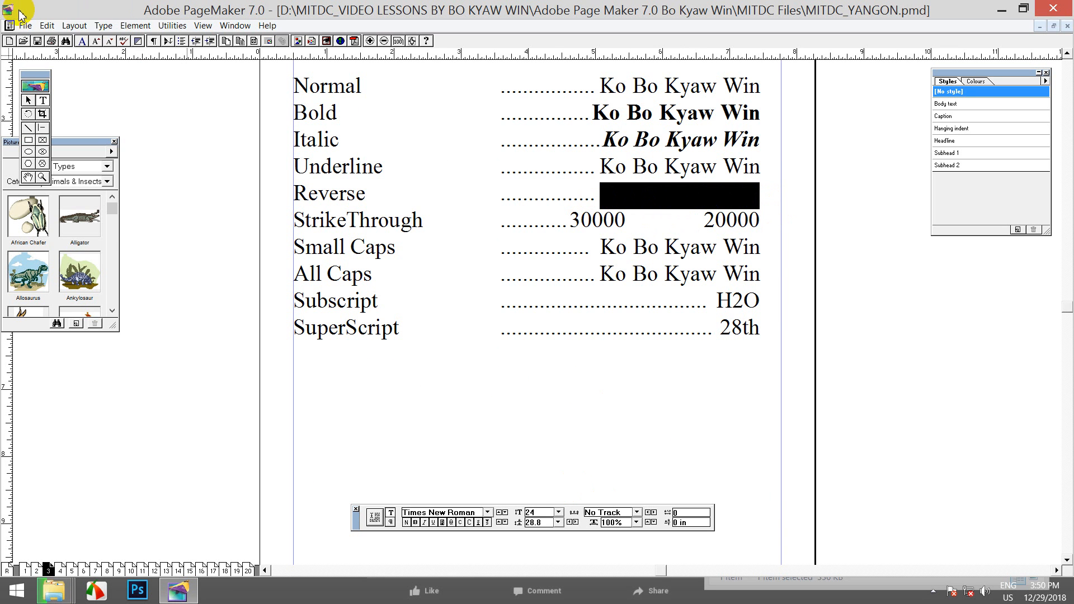
{"action": "left_click", "coordinate": [103, 25]}
{"action": "left_click", "coordinate": [170, 142]}
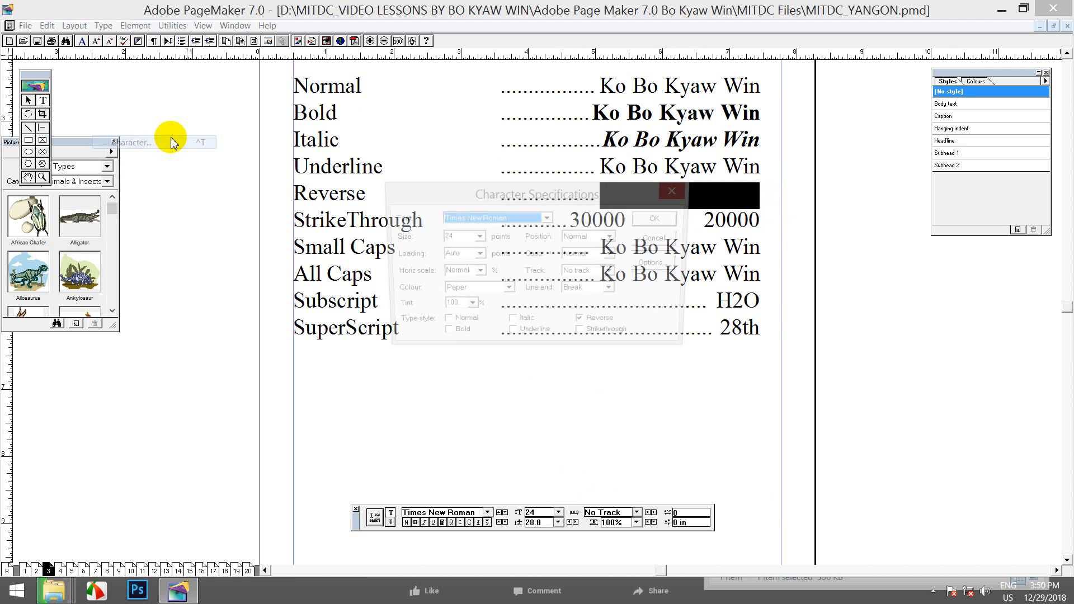
{"action": "left_click", "coordinate": [583, 324]}
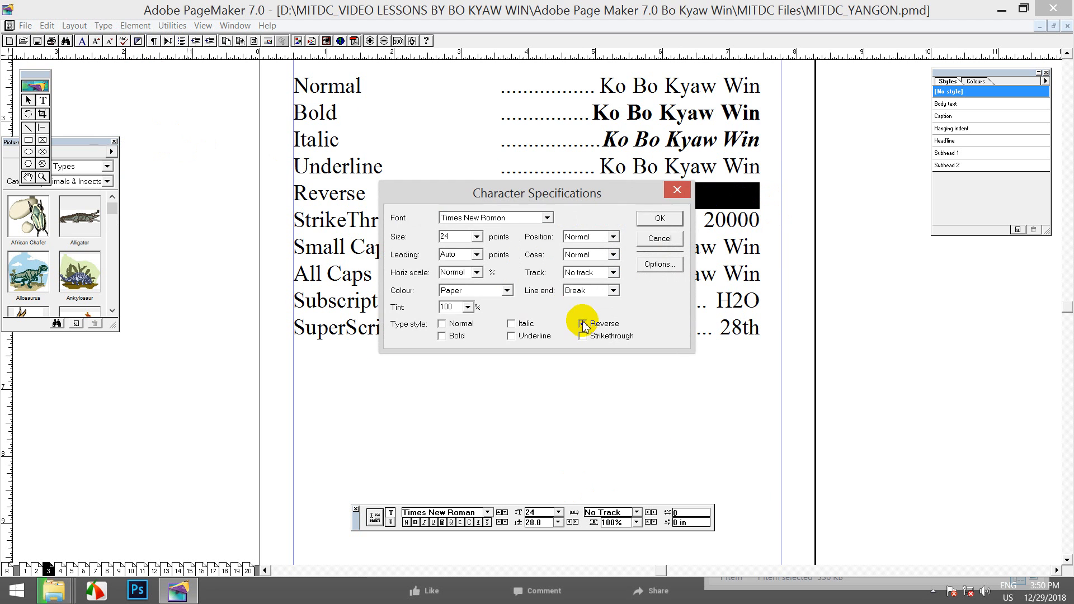
{"action": "left_click", "coordinate": [659, 219]}
{"action": "left_click", "coordinate": [701, 194]}
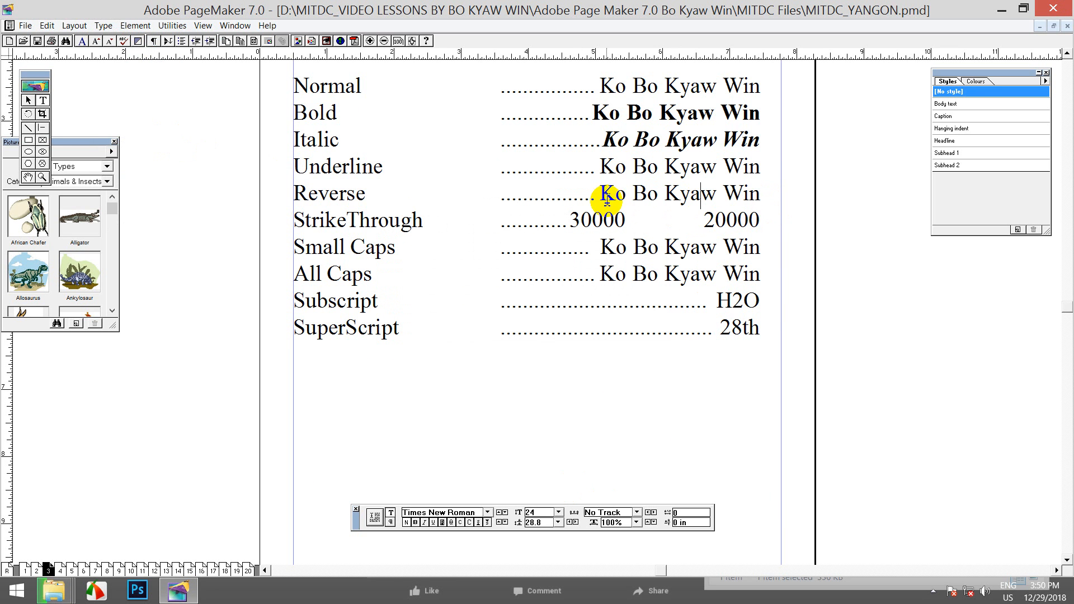
{"action": "mouse_move", "coordinate": [601, 194]}
{"action": "left_mouse_down"}
{"action": "mouse_move", "coordinate": [755, 196]}
{"action": "mouse_move", "coordinate": [594, 190]}
{"action": "left_mouse_up"}
{"action": "left_click", "coordinate": [745, 196]}
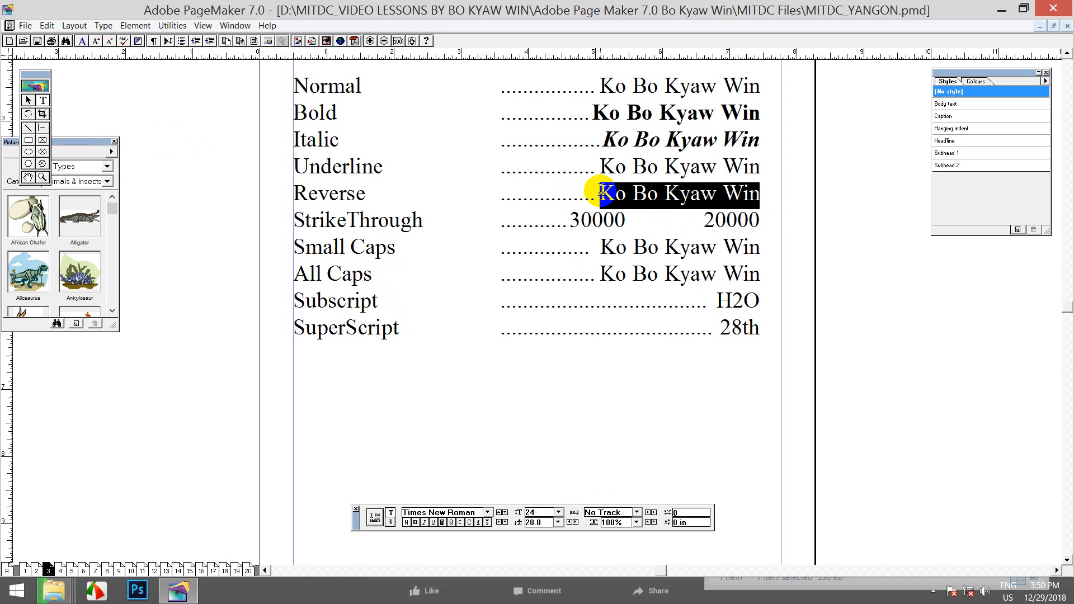
{"action": "left_click", "coordinate": [702, 197]}
{"action": "left_click", "coordinate": [730, 200]}
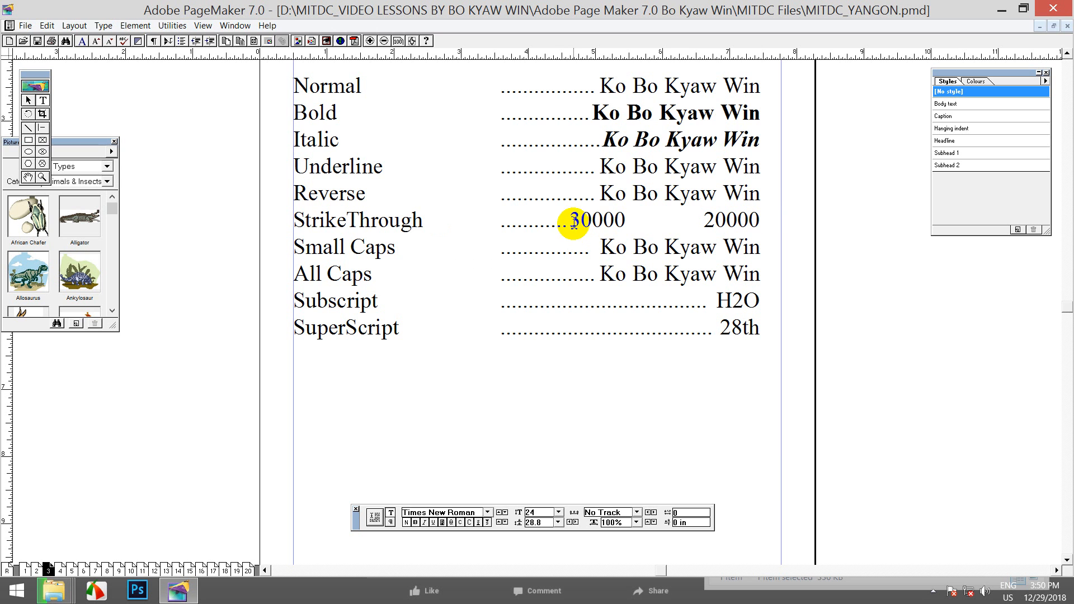
Apply Strikethrough to 30000 on the StrikeThrough line, leaving 20000 plain
{"action": "left_click_drag", "start_coordinate": [572, 221], "coordinate": [625, 221]}
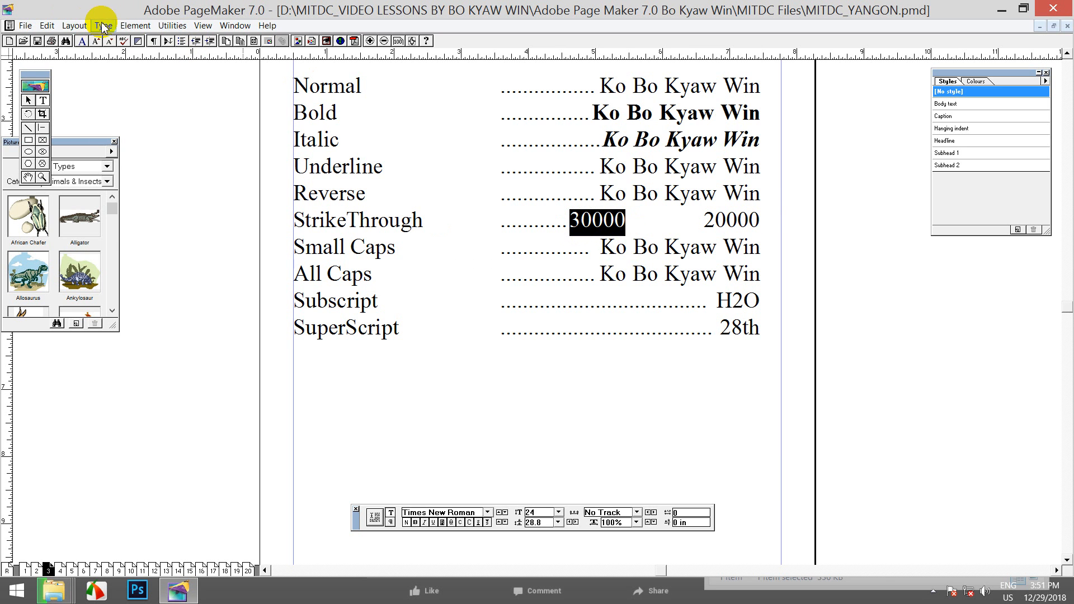
{"action": "left_click", "coordinate": [103, 25]}
{"action": "left_click", "coordinate": [131, 142]}
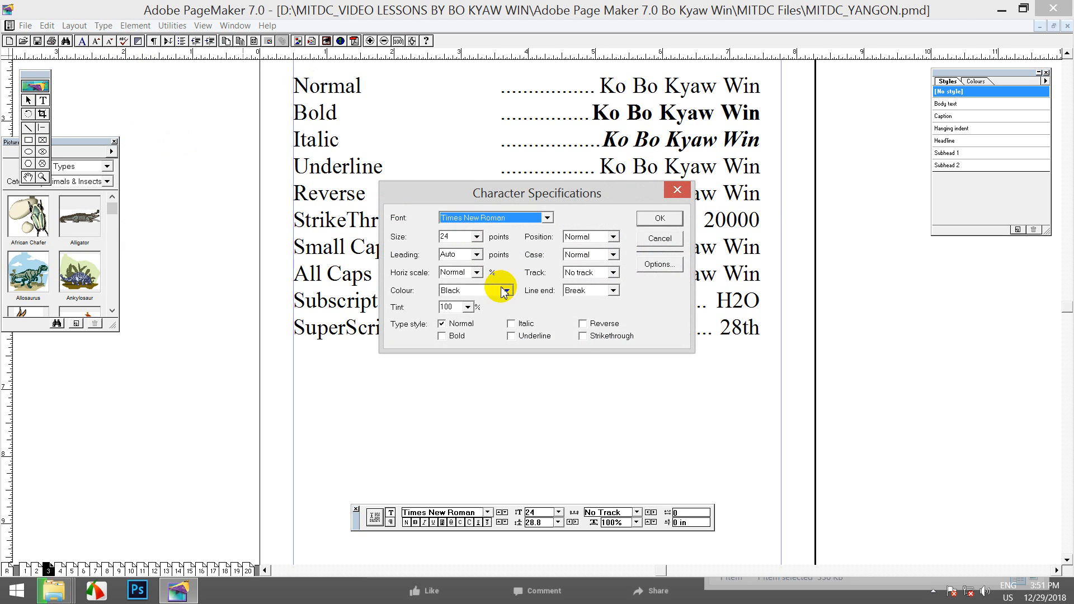
{"action": "left_click", "coordinate": [583, 336]}
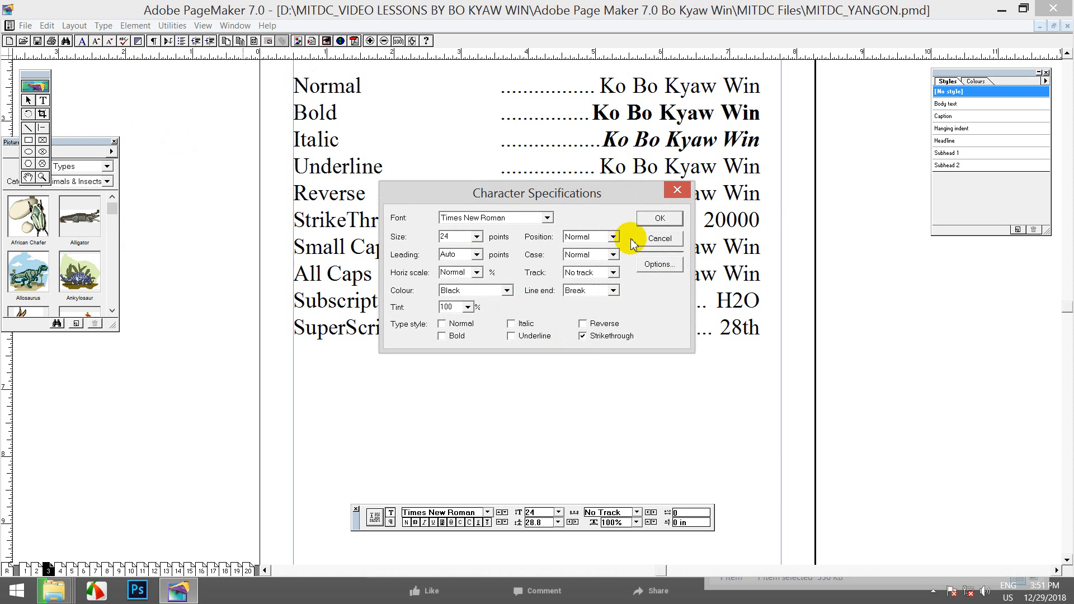
{"action": "left_click", "coordinate": [658, 217]}
{"action": "left_click", "coordinate": [591, 220]}
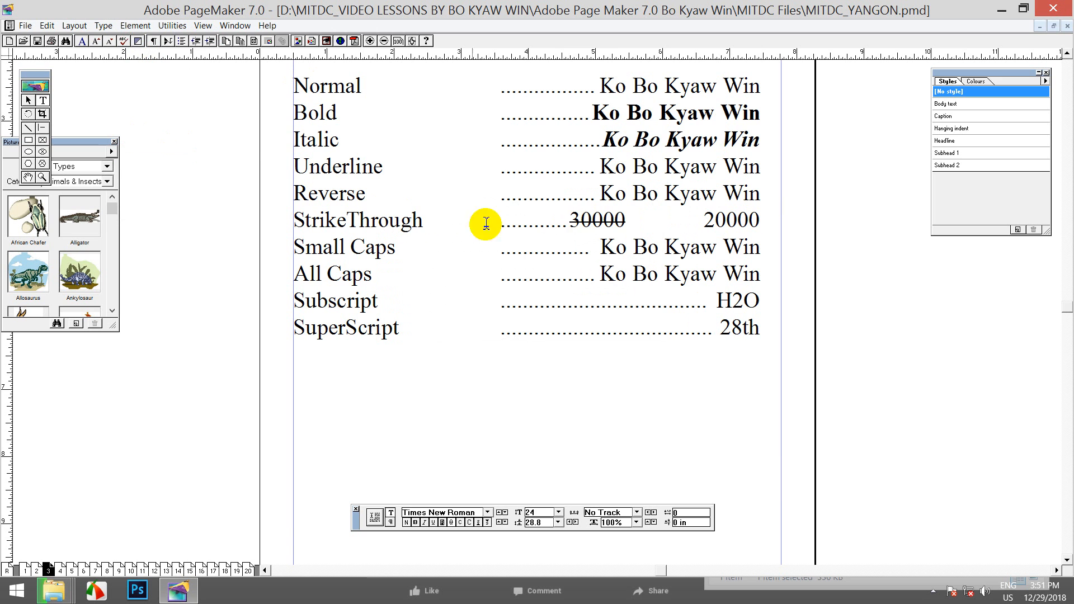
{"action": "left_click_drag", "start_coordinate": [568, 223], "coordinate": [626, 221]}
{"action": "left_click", "coordinate": [593, 224]}
{"action": "left_click_drag", "start_coordinate": [704, 219], "coordinate": [724, 218]}
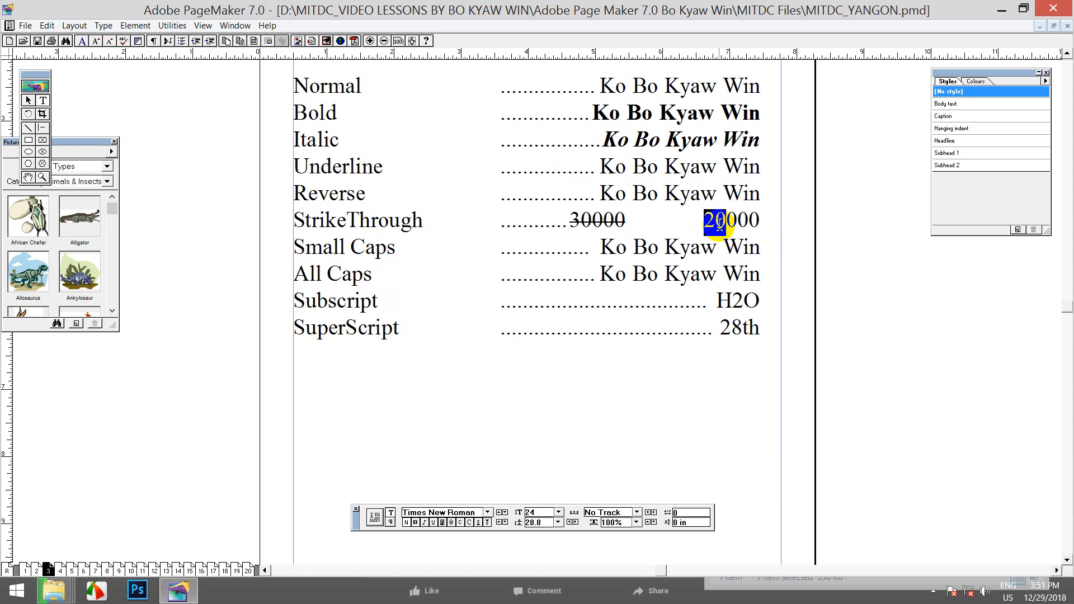
{"action": "left_click_drag", "start_coordinate": [709, 221], "coordinate": [758, 221]}
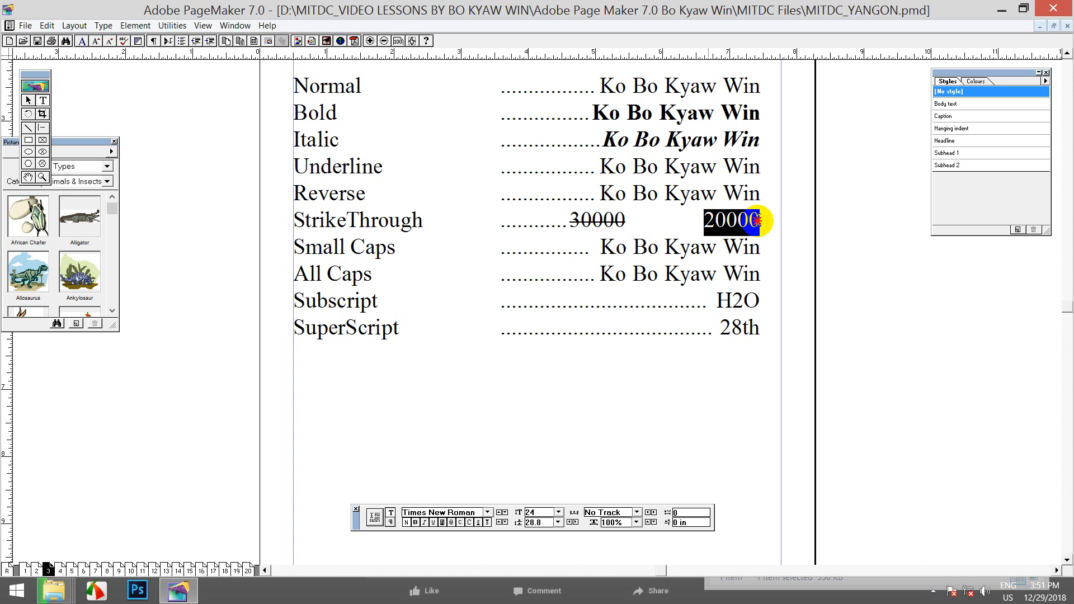
{"action": "left_click", "coordinate": [747, 222]}
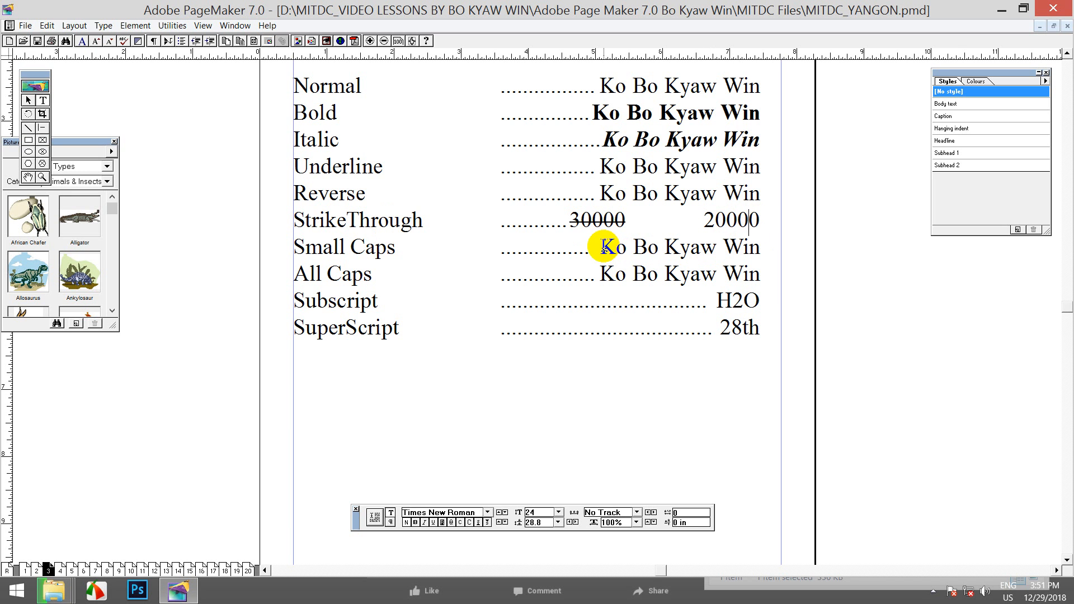
{"action": "left_click_drag", "start_coordinate": [601, 246], "coordinate": [610, 246]}
{"action": "mouse_move", "coordinate": [619, 246]}
{"action": "left_mouse_down"}
{"action": "mouse_move", "coordinate": [618, 269]}
{"action": "mouse_move", "coordinate": [639, 252]}
{"action": "left_mouse_up"}
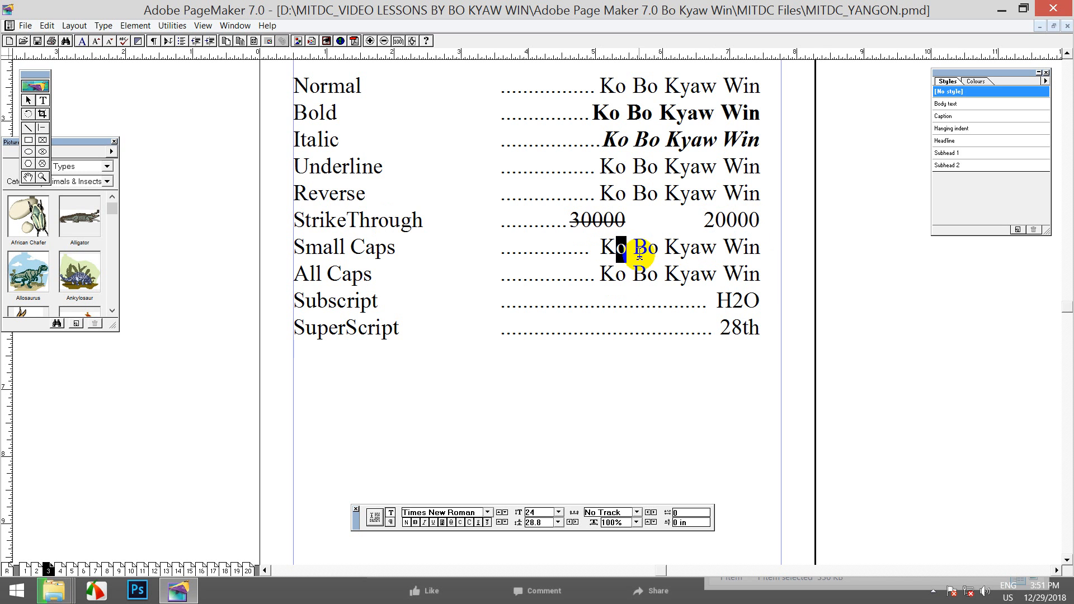
{"action": "left_click_drag", "start_coordinate": [647, 250], "coordinate": [777, 251]}
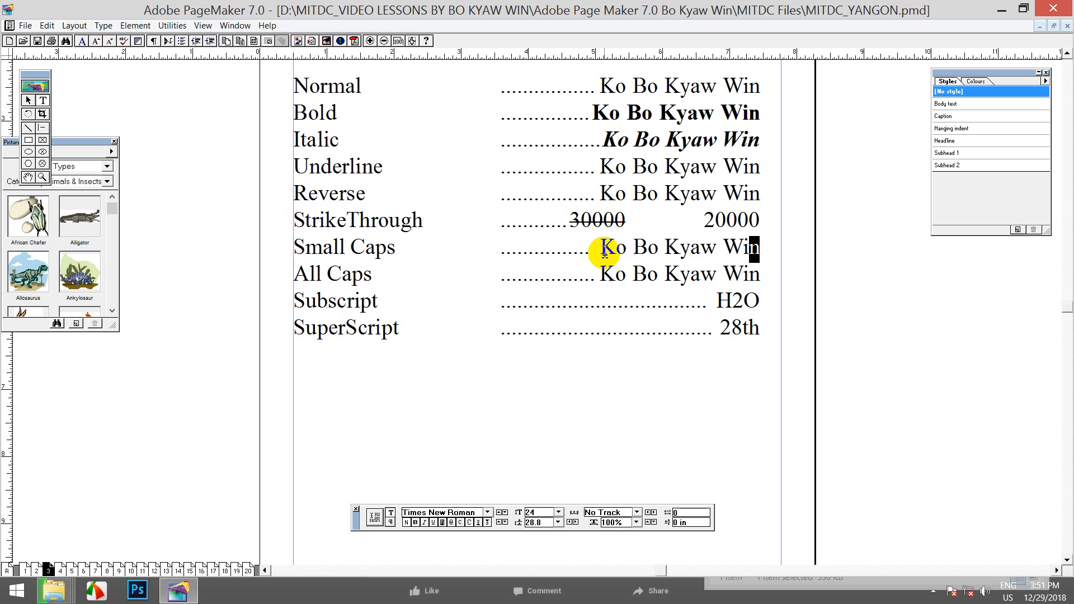
{"action": "left_click_drag", "start_coordinate": [605, 250], "coordinate": [770, 247]}
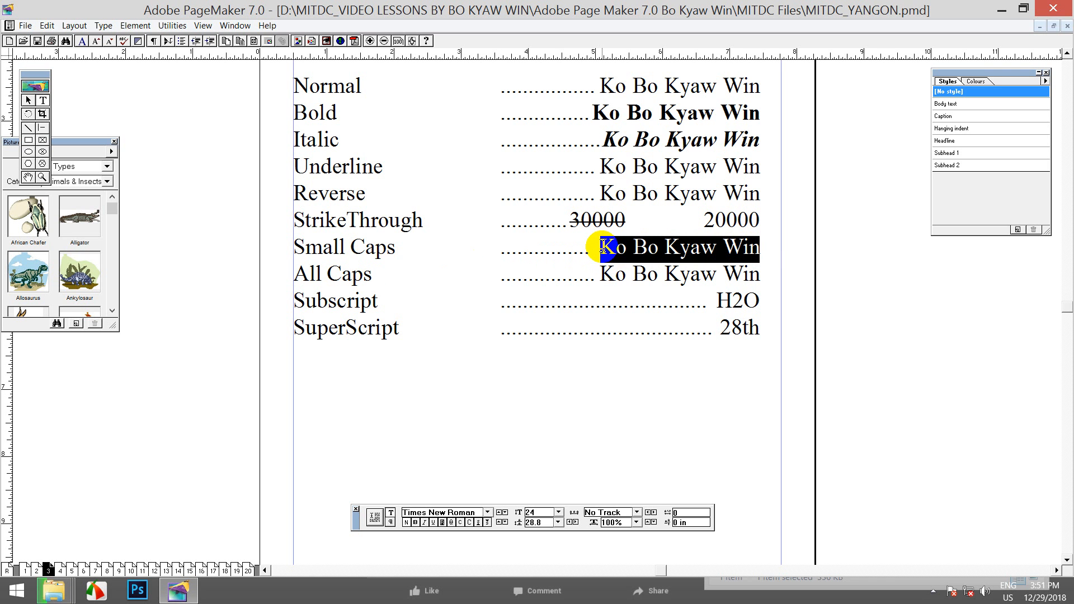
{"action": "left_click_drag", "start_coordinate": [603, 247], "coordinate": [759, 249]}
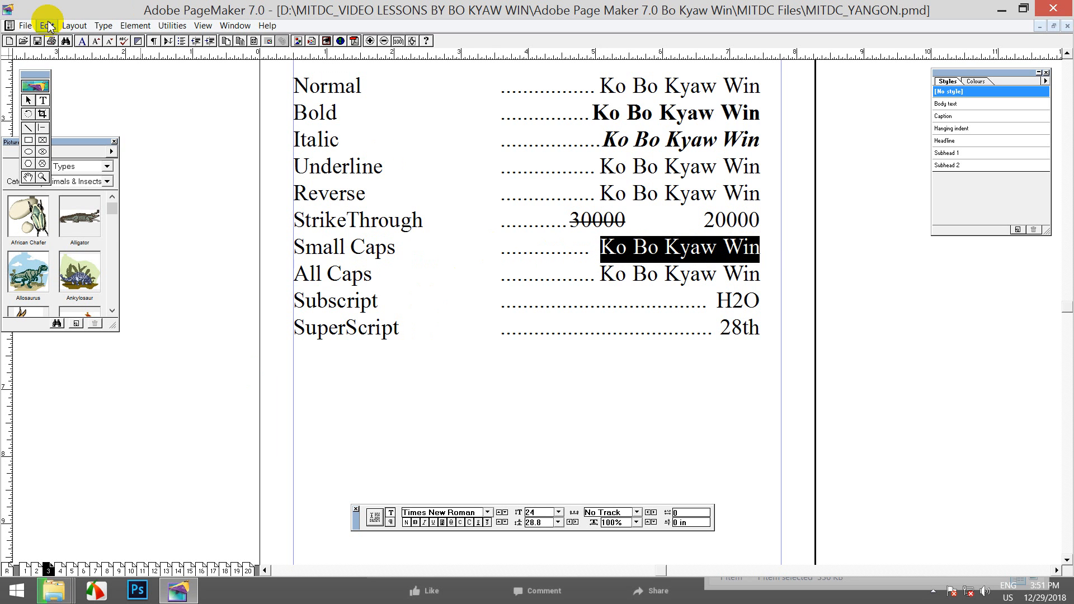
{"action": "left_click", "coordinate": [103, 25]}
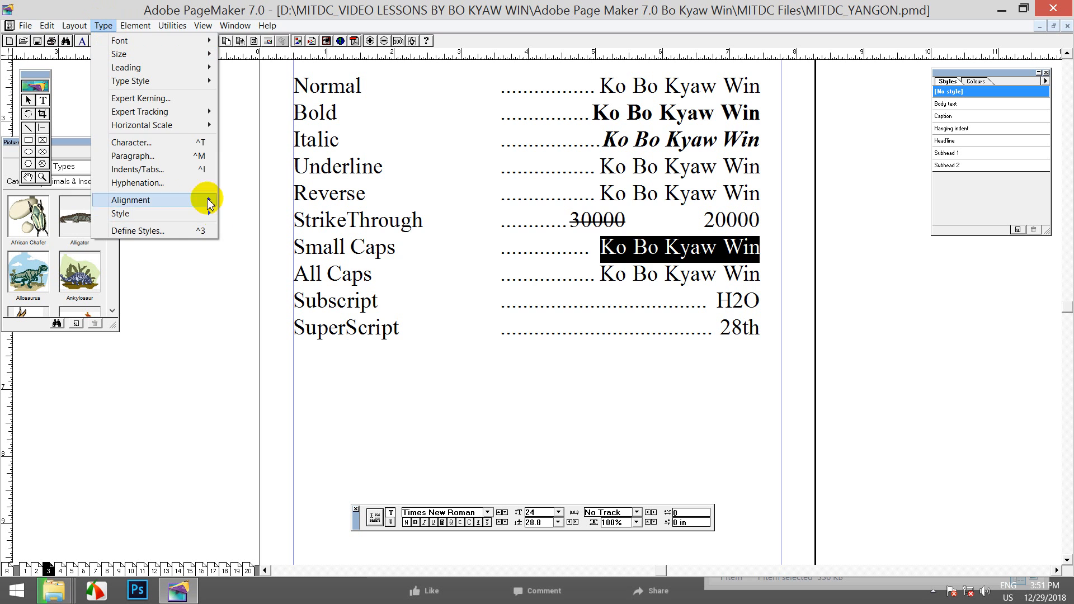
{"action": "left_click", "coordinate": [173, 142]}
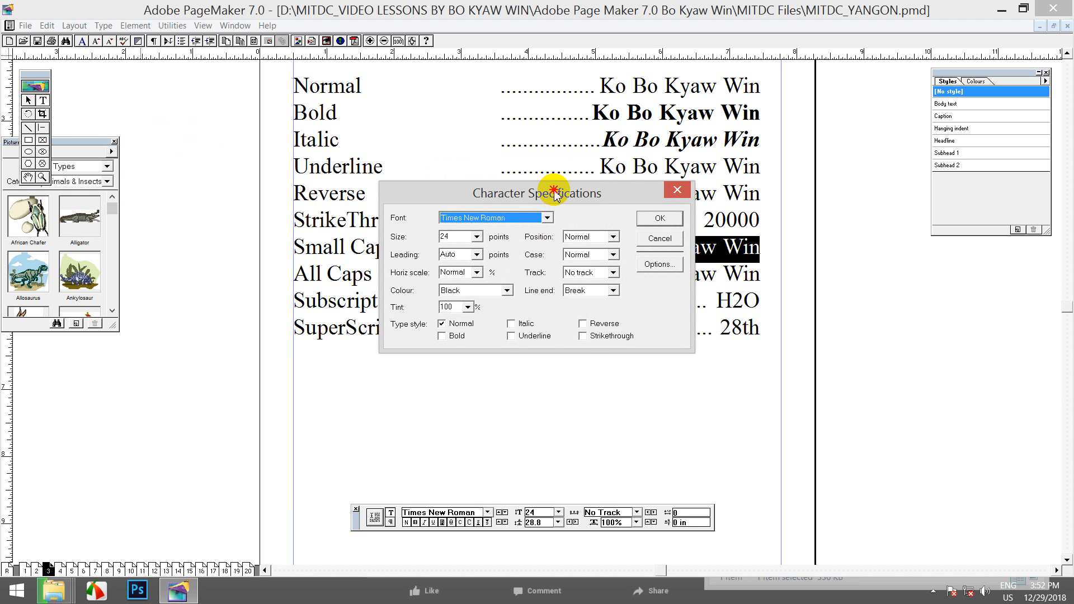
Move the Character Specifications dialog aside and view the leading choices without changing them
{"action": "left_click_drag", "start_coordinate": [553, 190], "coordinate": [506, 267]}
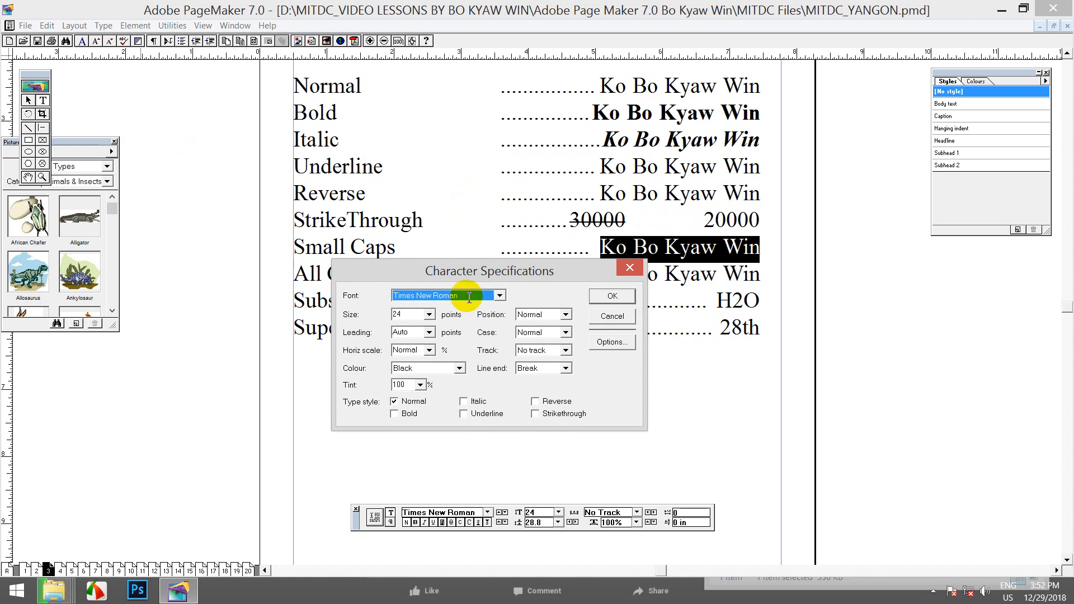
{"action": "left_click", "coordinate": [429, 332]}
{"action": "left_click", "coordinate": [463, 334]}
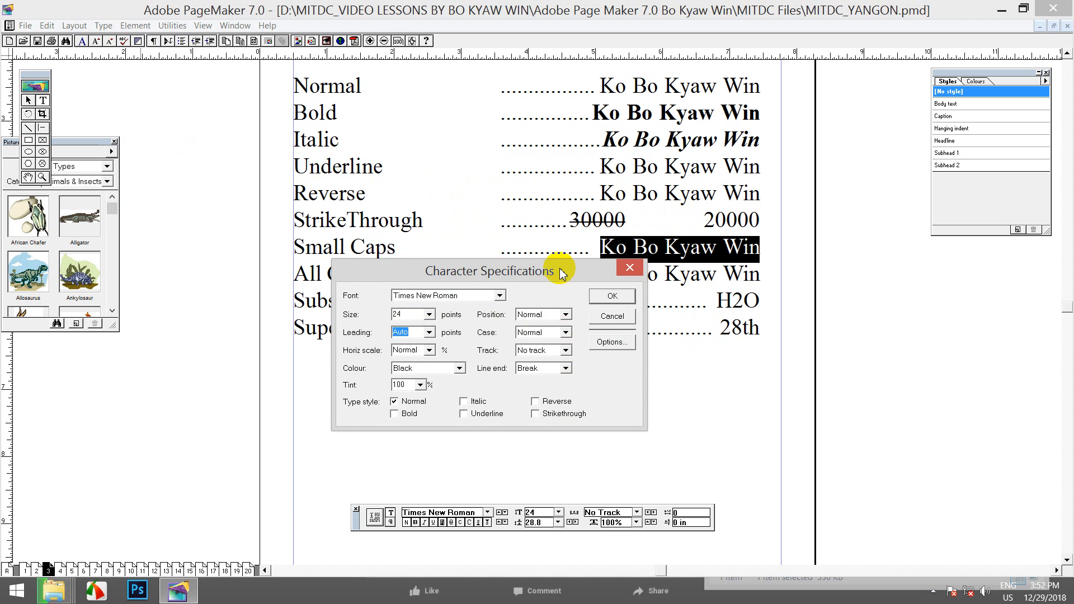
{"action": "left_click_drag", "start_coordinate": [559, 270], "coordinate": [551, 237]}
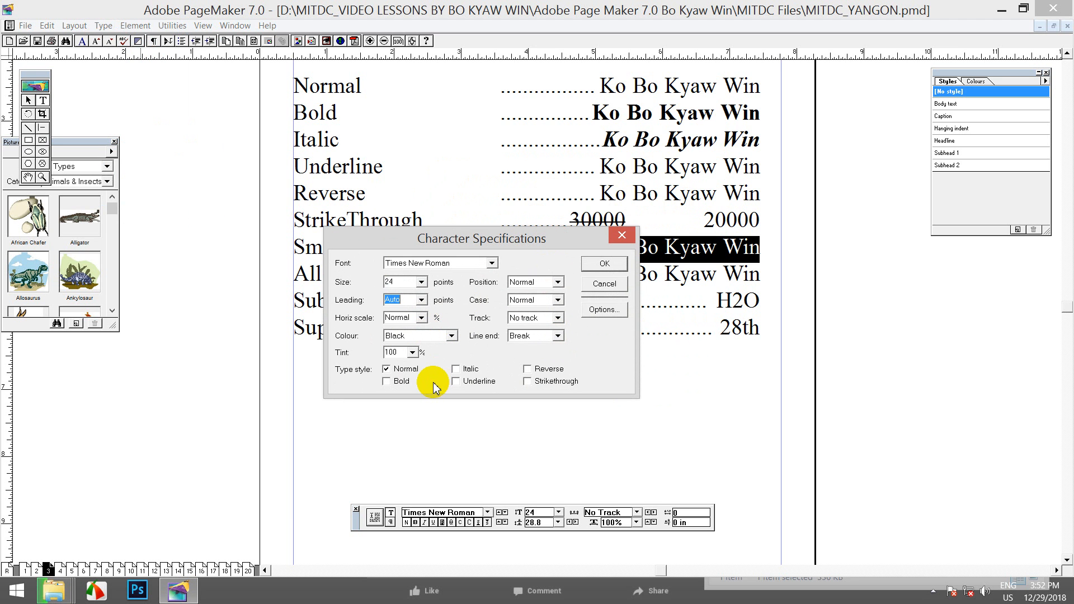
Accept Character Options with small caps size 50%, then close Character Specifications without applying
{"action": "left_click", "coordinate": [600, 311]}
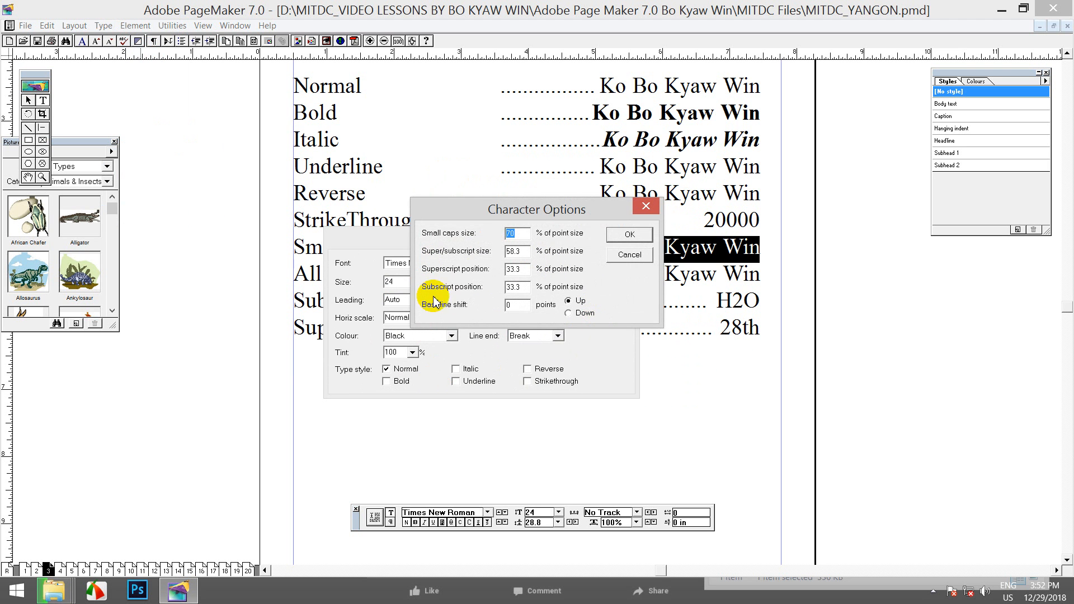
{"action": "left_click_drag", "start_coordinate": [471, 208], "coordinate": [765, 329]}
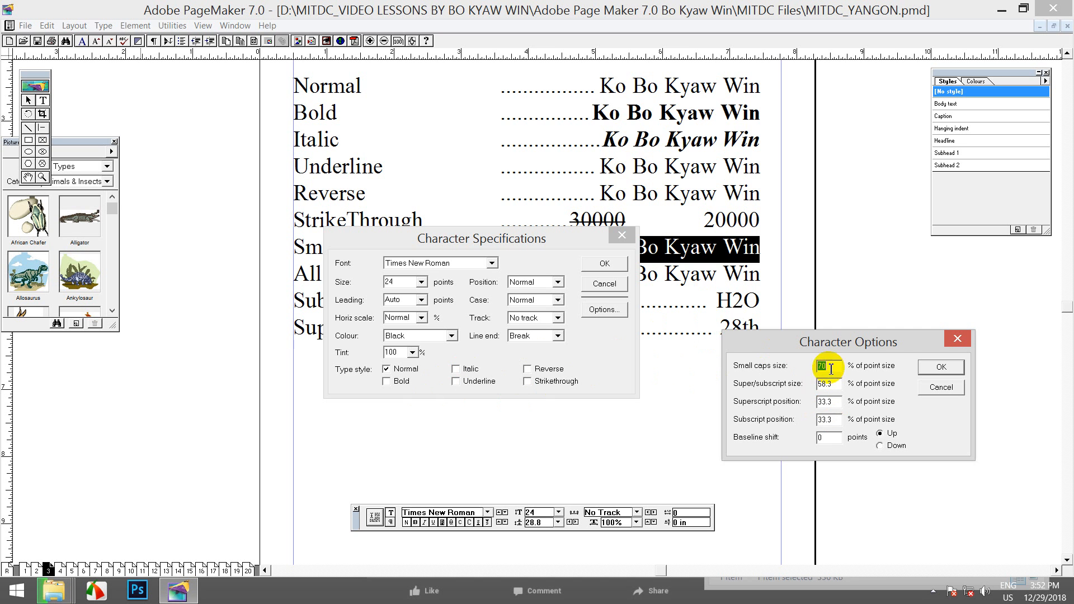
{"action": "left_click_drag", "start_coordinate": [842, 335], "coordinate": [841, 313]}
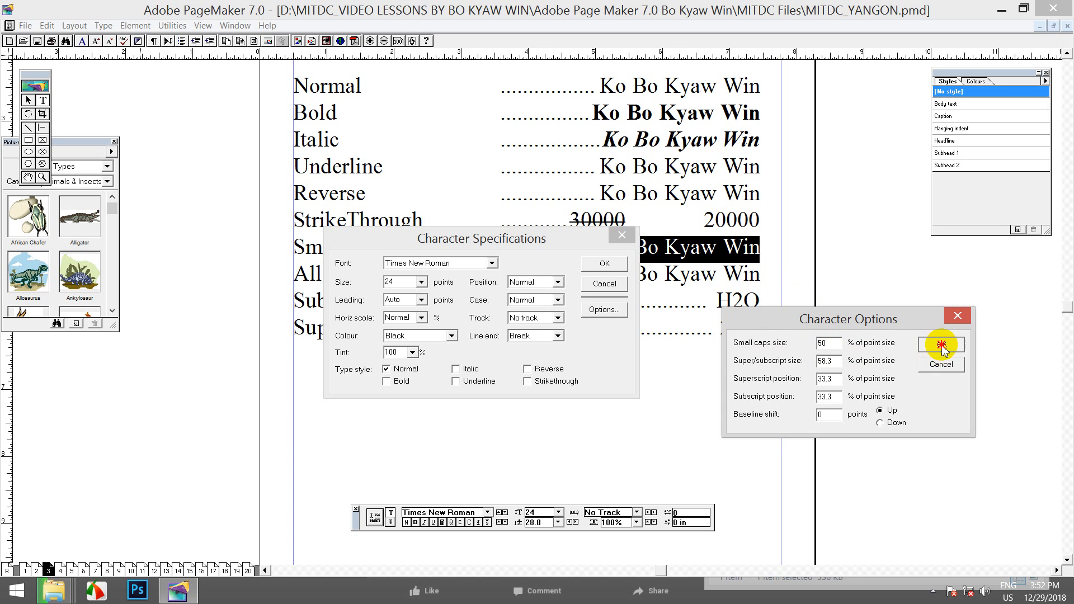
{"action": "left_click", "coordinate": [941, 345]}
{"action": "left_click_drag", "start_coordinate": [509, 233], "coordinate": [408, 242]}
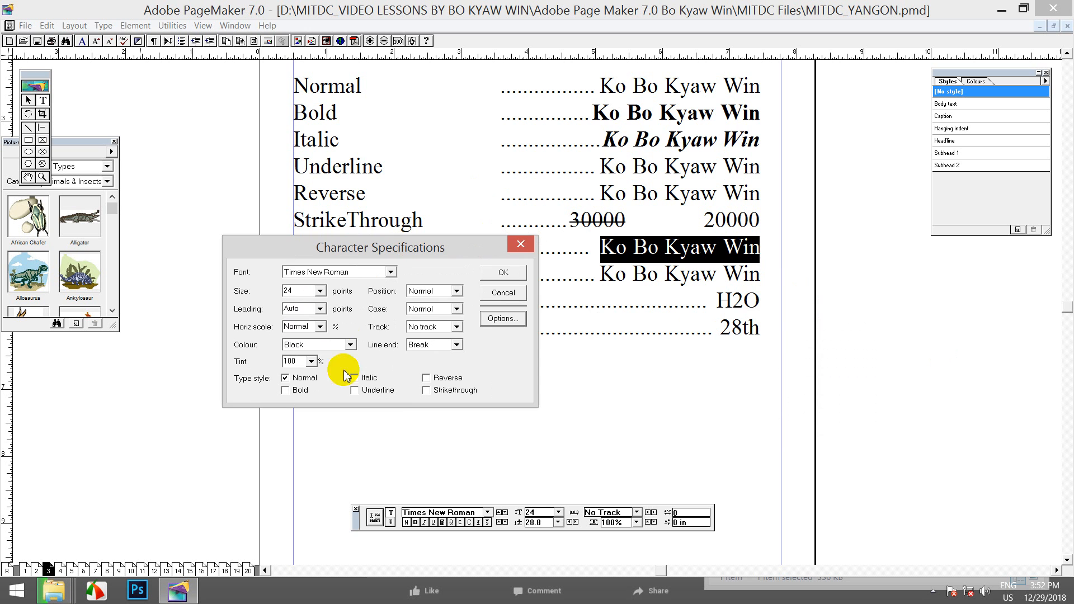
{"action": "left_click", "coordinate": [520, 245]}
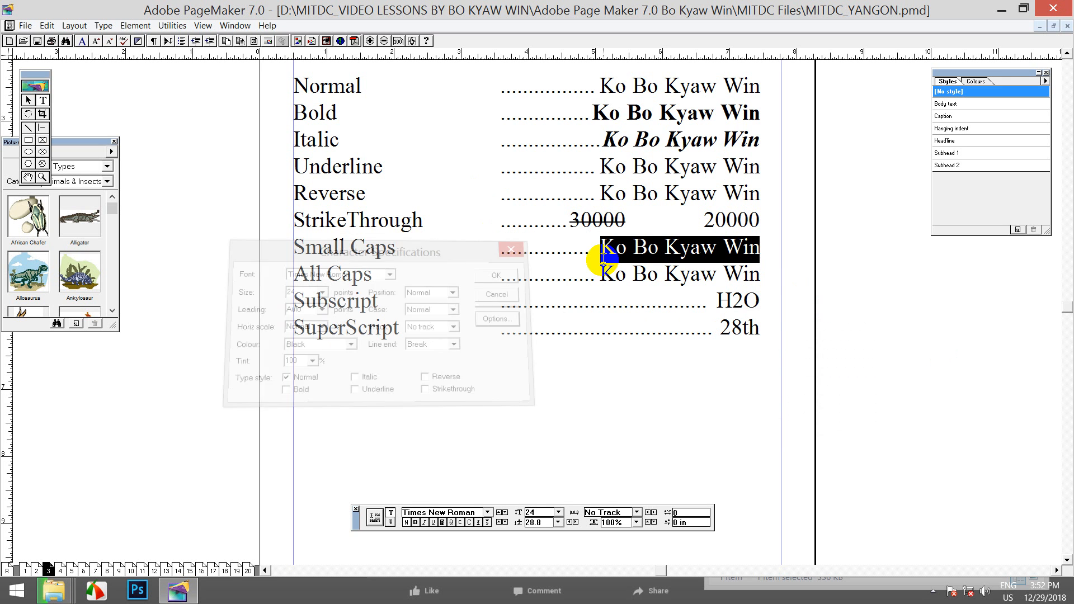
Apply small caps to the sample and set the small caps size to 80%
{"action": "left_click", "coordinate": [460, 522]}
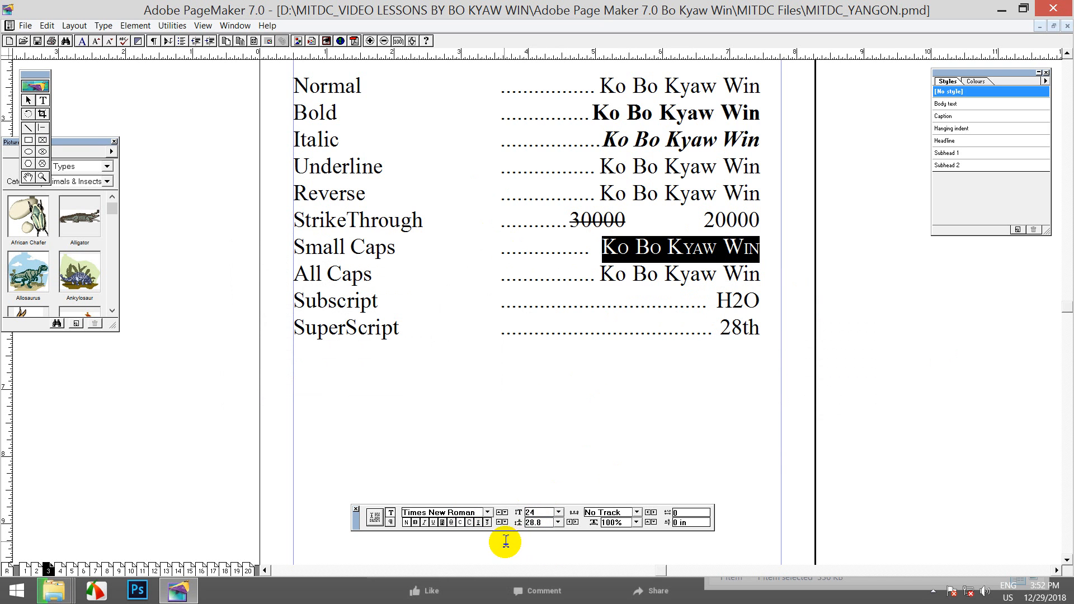
{"action": "left_click", "coordinate": [104, 26]}
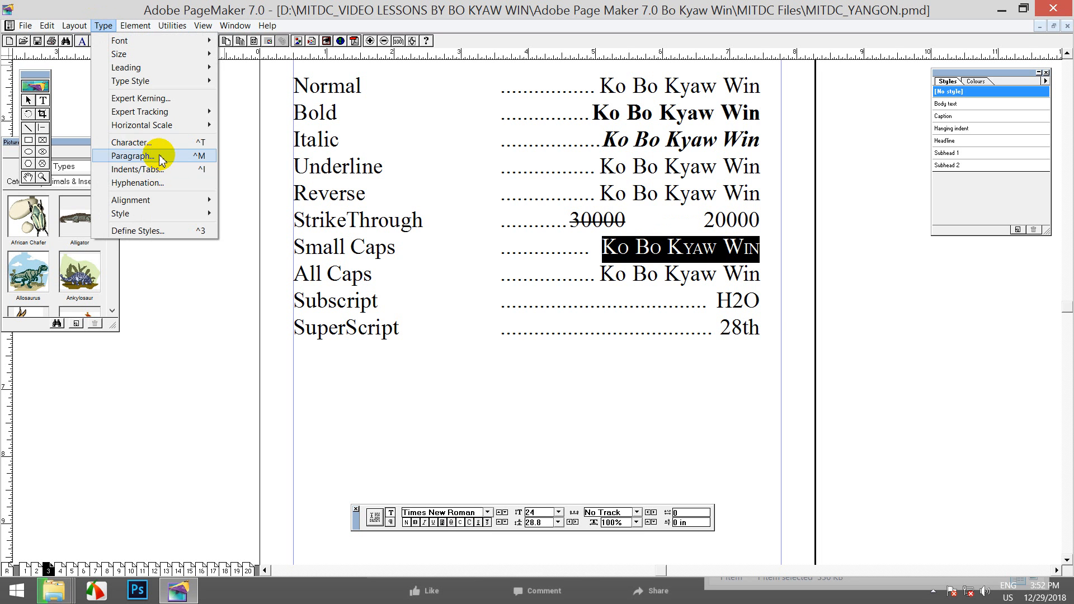
{"action": "left_click", "coordinate": [168, 139]}
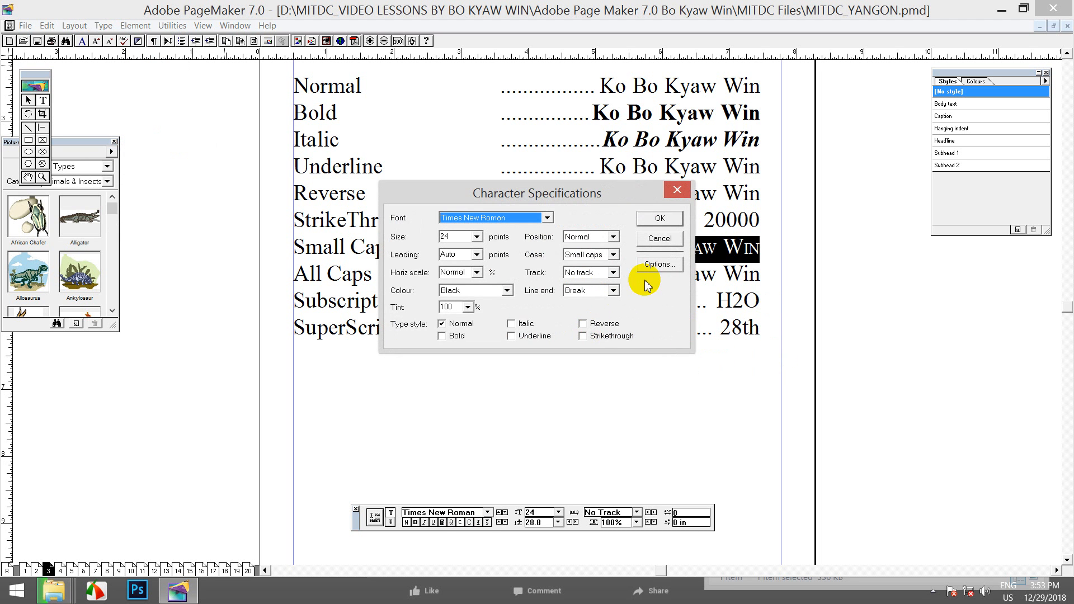
{"action": "left_click", "coordinate": [660, 264]}
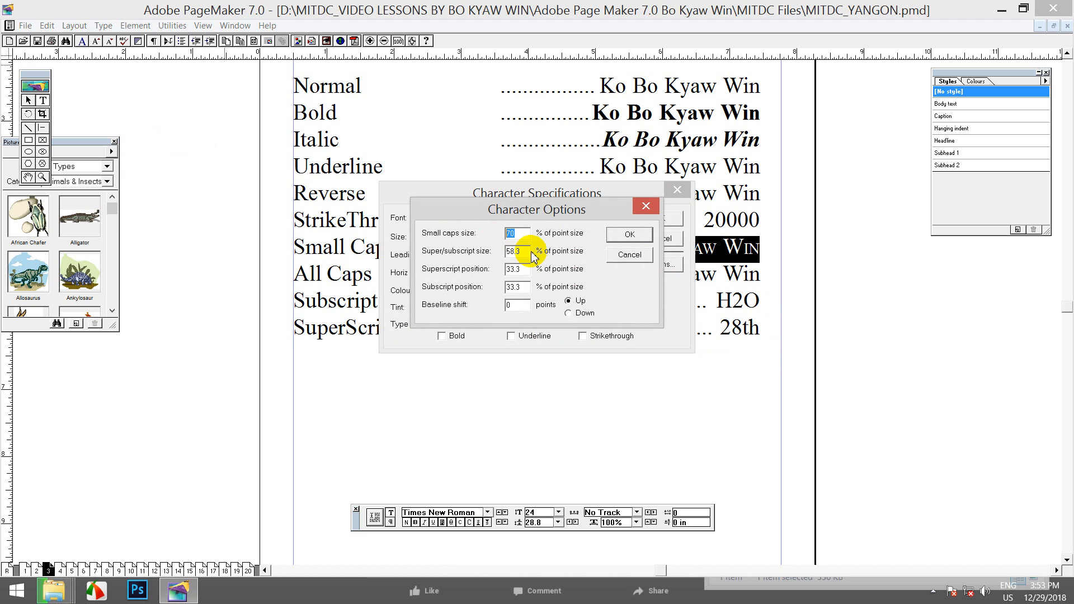
{"action": "type", "text": "80"}
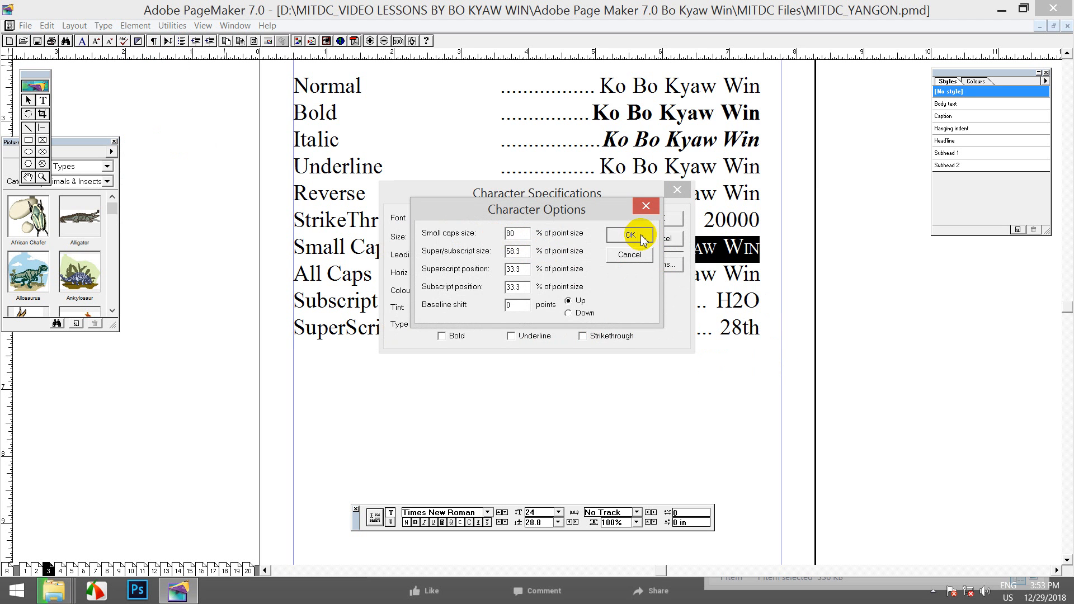
{"action": "left_click", "coordinate": [642, 239]}
{"action": "left_click", "coordinate": [669, 217]}
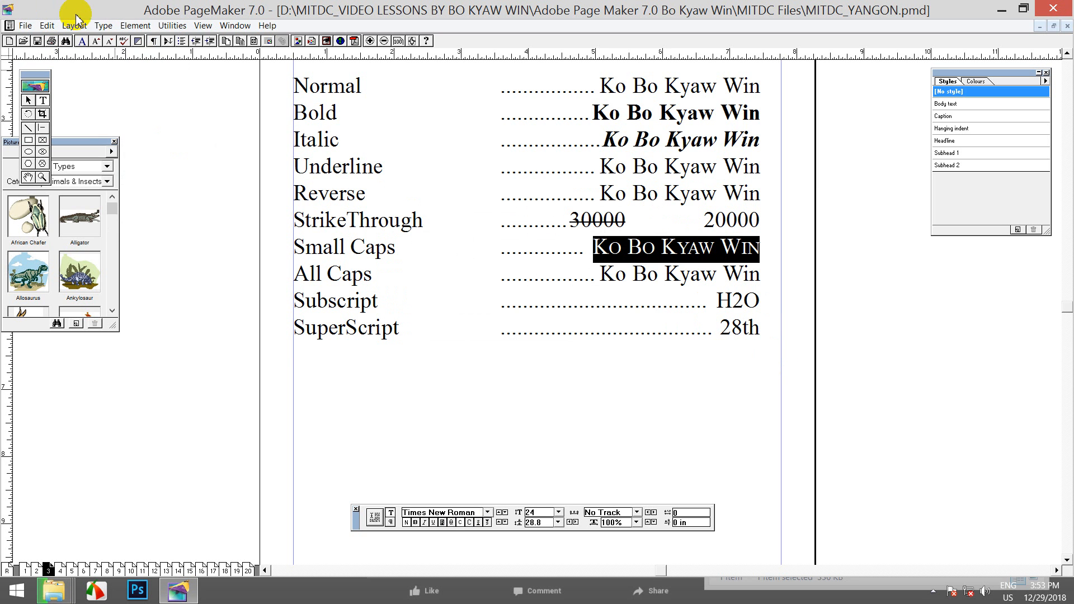
Change the small caps size to 90% in Character Options and check the result
{"action": "left_click", "coordinate": [103, 26]}
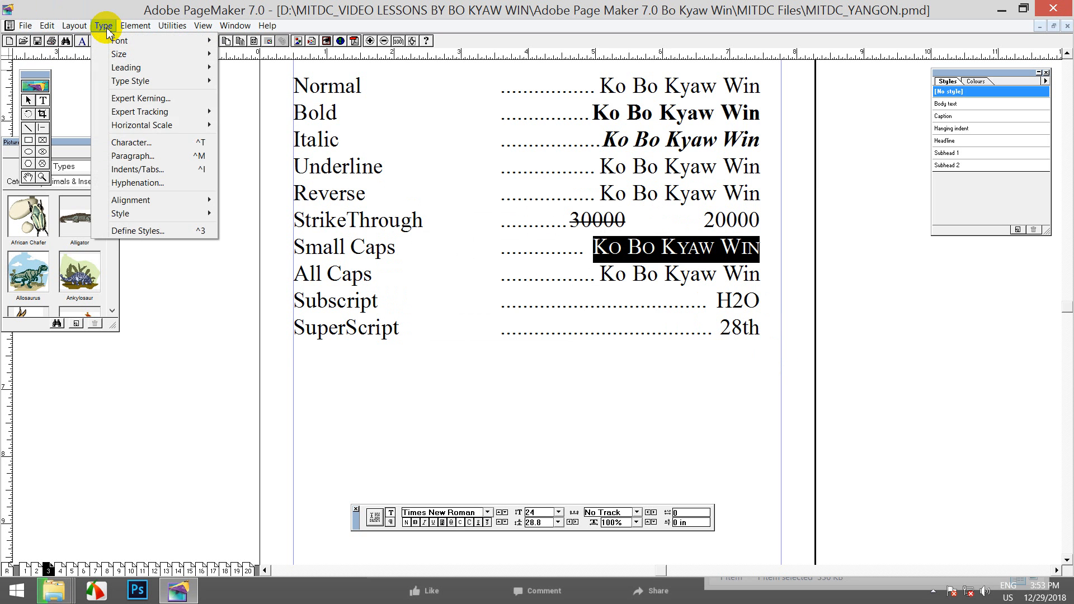
{"action": "left_click", "coordinate": [128, 142]}
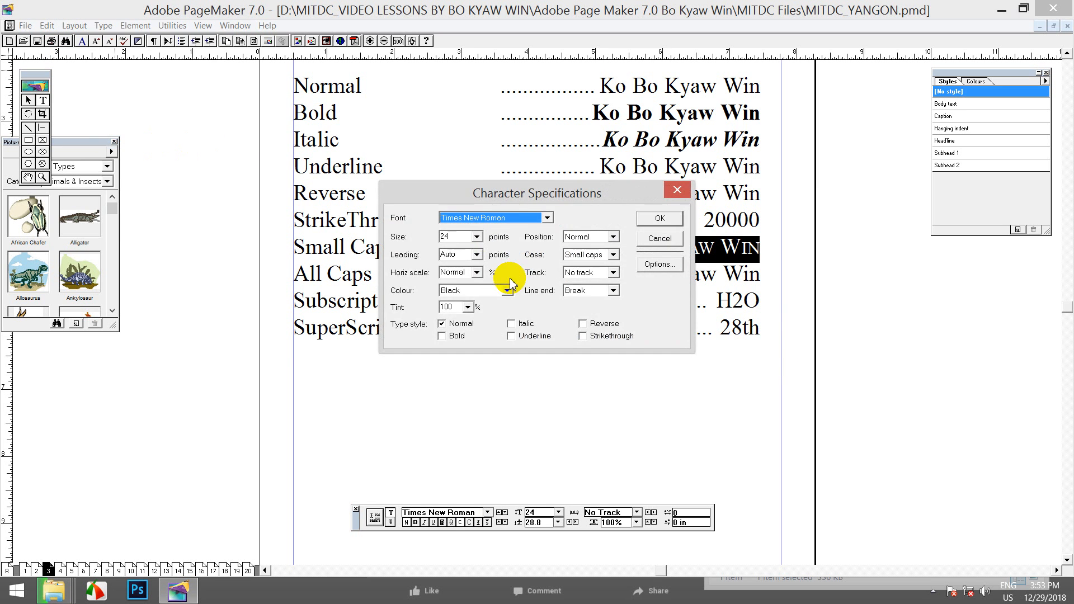
{"action": "left_click", "coordinate": [652, 264]}
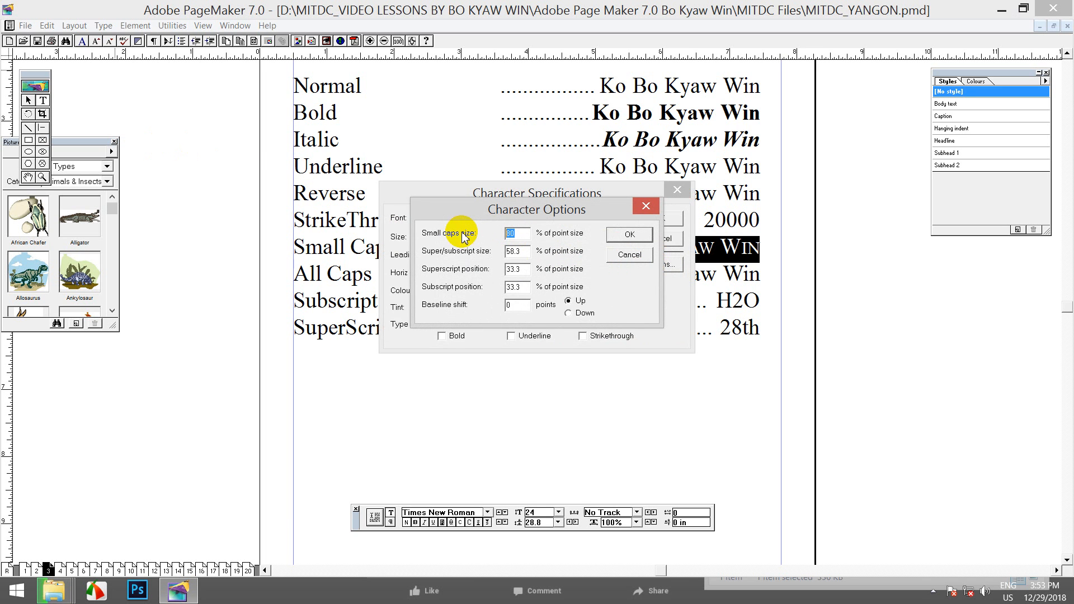
{"action": "left_click", "coordinate": [626, 234]}
{"action": "left_click", "coordinate": [643, 218]}
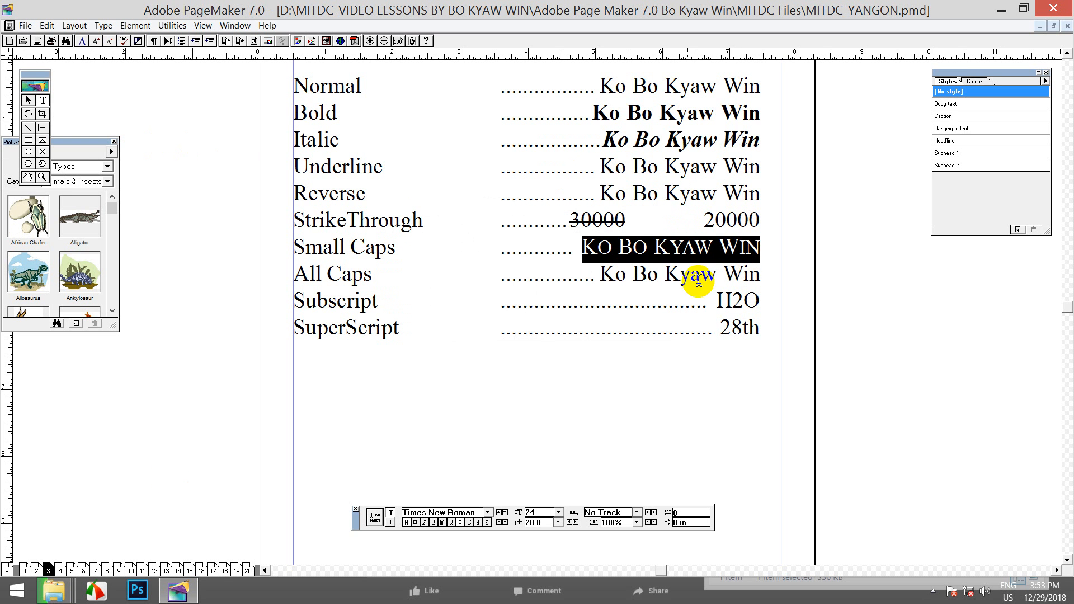
{"action": "left_click", "coordinate": [681, 247]}
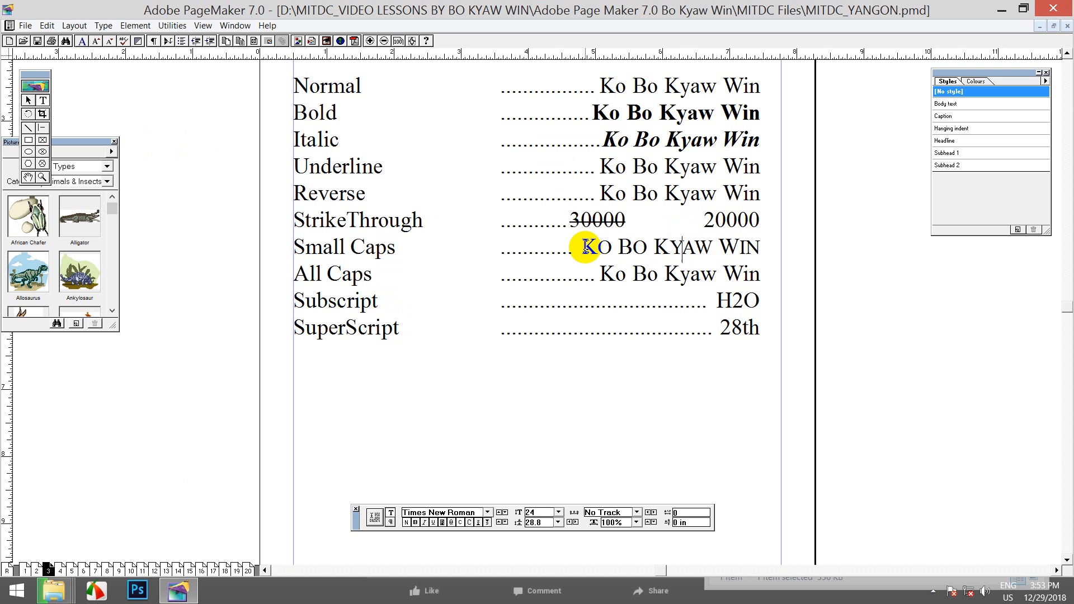
{"action": "left_click_drag", "start_coordinate": [585, 246], "coordinate": [755, 247]}
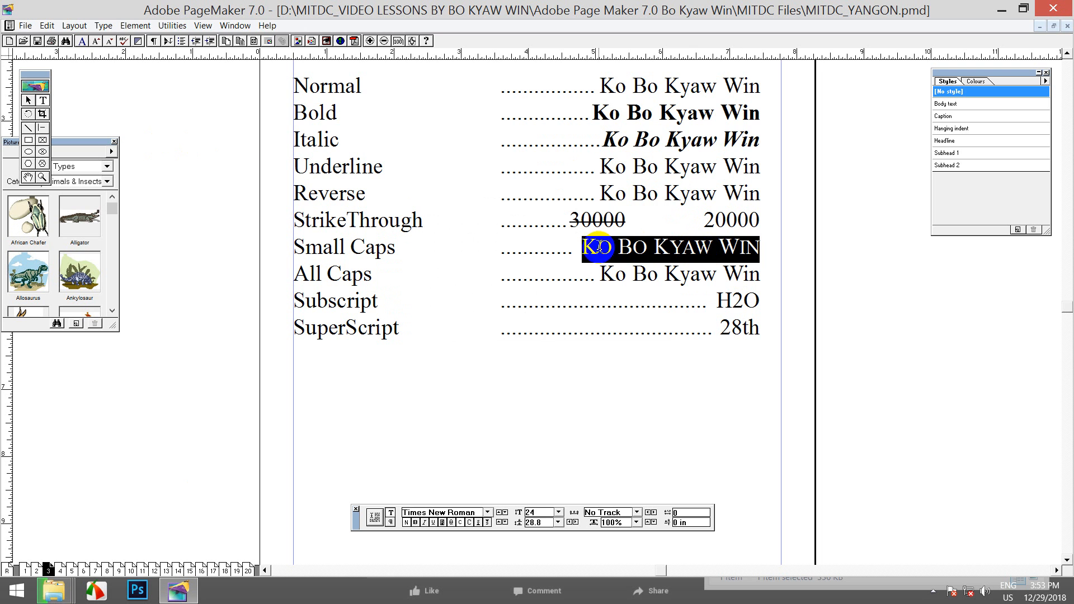
{"action": "left_click", "coordinate": [568, 241]}
{"action": "mouse_move", "coordinate": [596, 244]}
{"action": "left_mouse_down"}
{"action": "mouse_move", "coordinate": [647, 246]}
{"action": "mouse_move", "coordinate": [684, 270]}
{"action": "mouse_move", "coordinate": [747, 246]}
{"action": "mouse_move", "coordinate": [576, 246]}
{"action": "mouse_move", "coordinate": [556, 256]}
{"action": "mouse_move", "coordinate": [580, 250]}
{"action": "left_mouse_up"}
{"action": "left_click", "coordinate": [671, 247]}
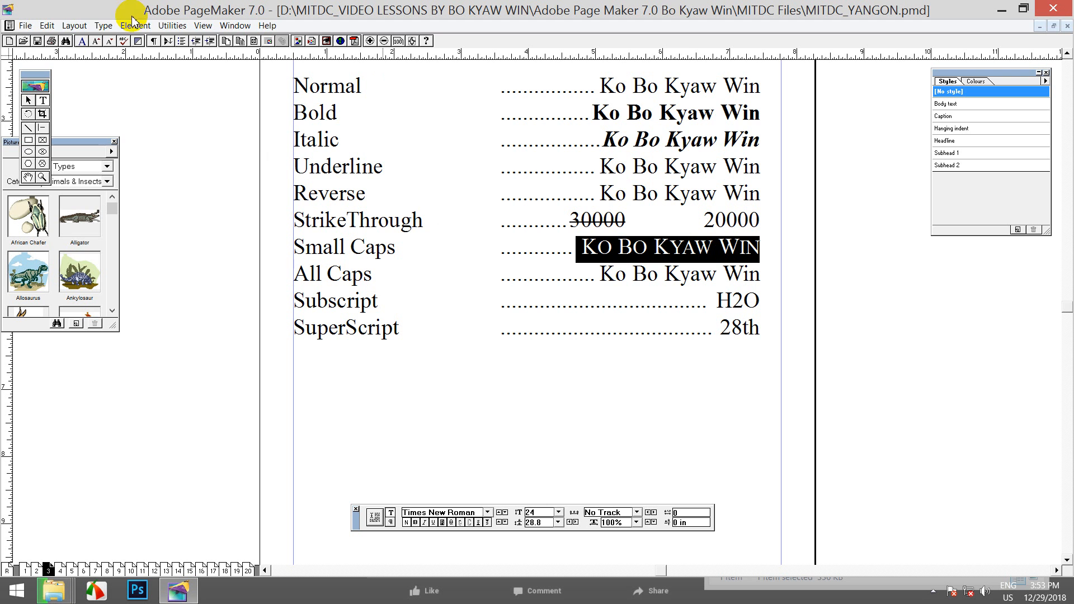
Set the small caps size to 70% in Character Options and reapply small caps to the sample
{"action": "left_click", "coordinate": [103, 28]}
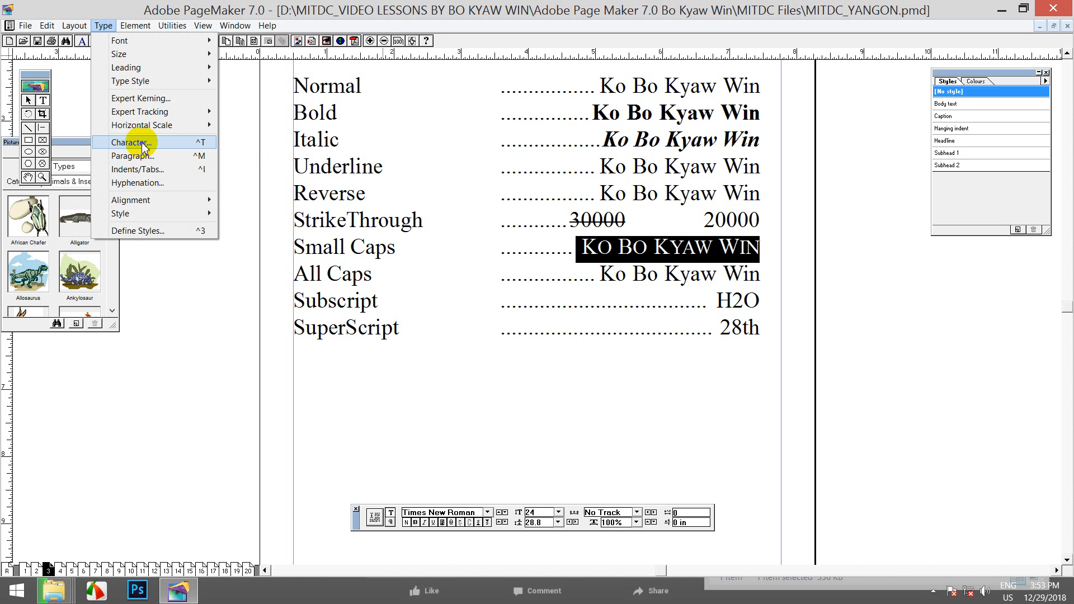
{"action": "left_click", "coordinate": [129, 28]}
{"action": "left_click", "coordinate": [134, 25]}
{"action": "left_click", "coordinate": [103, 25]}
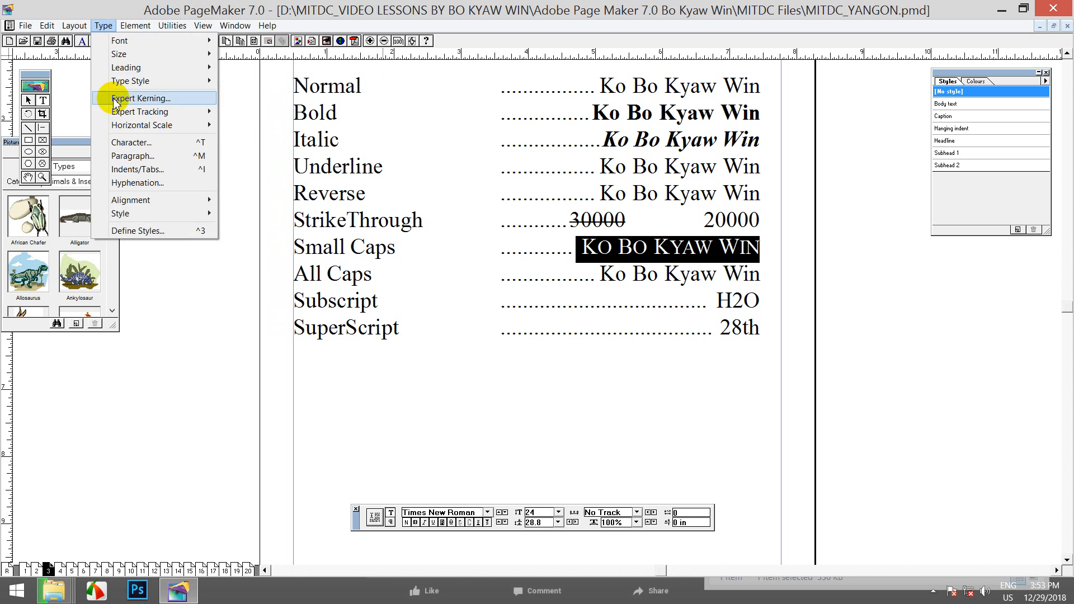
{"action": "left_click", "coordinate": [134, 143]}
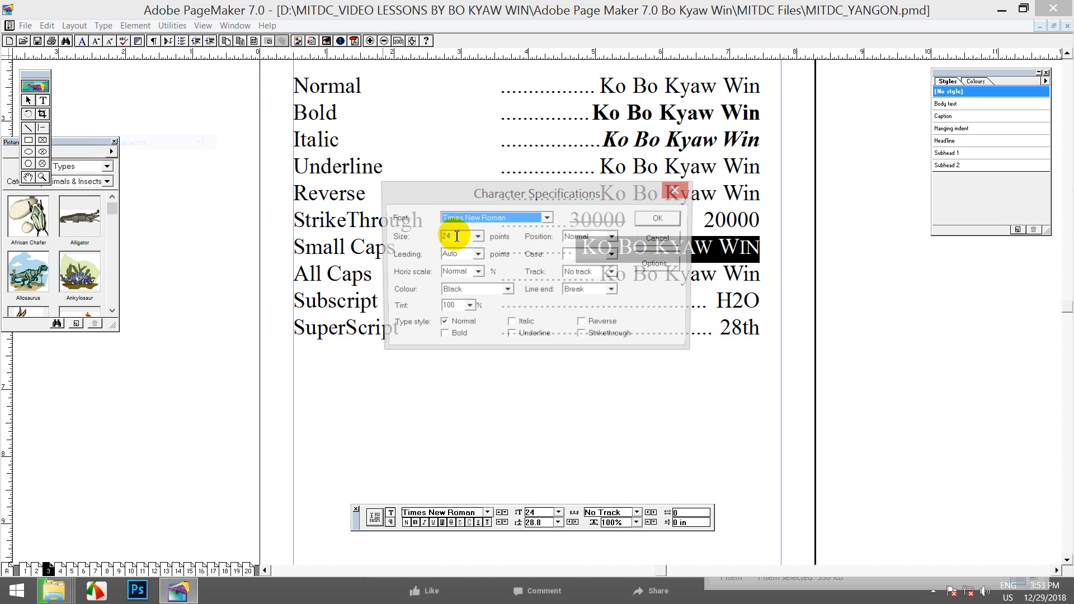
{"action": "left_click", "coordinate": [648, 264]}
{"action": "left_click", "coordinate": [510, 233]}
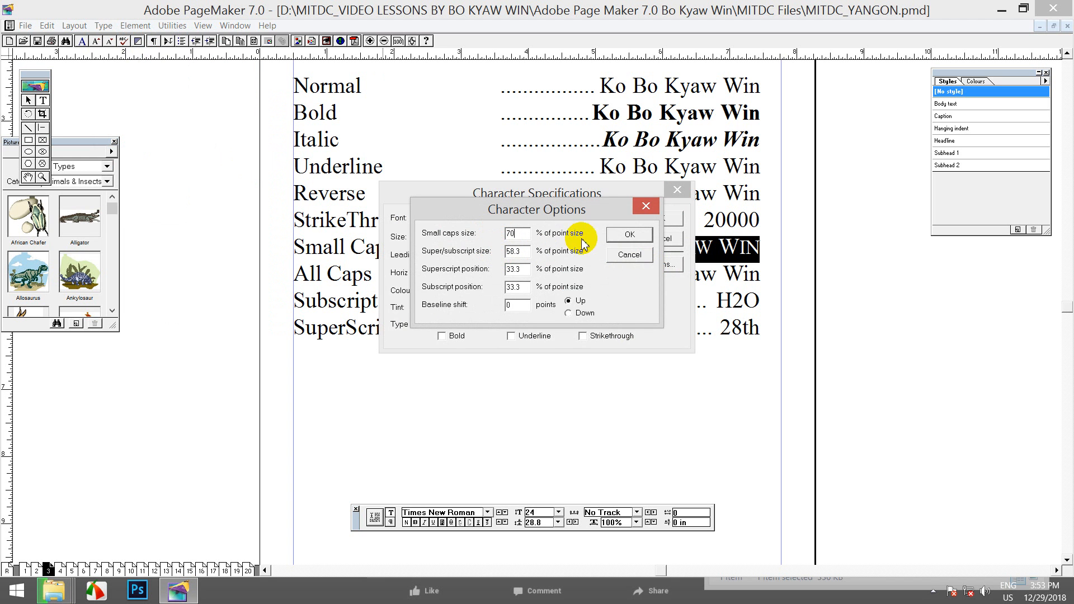
{"action": "left_click", "coordinate": [618, 237]}
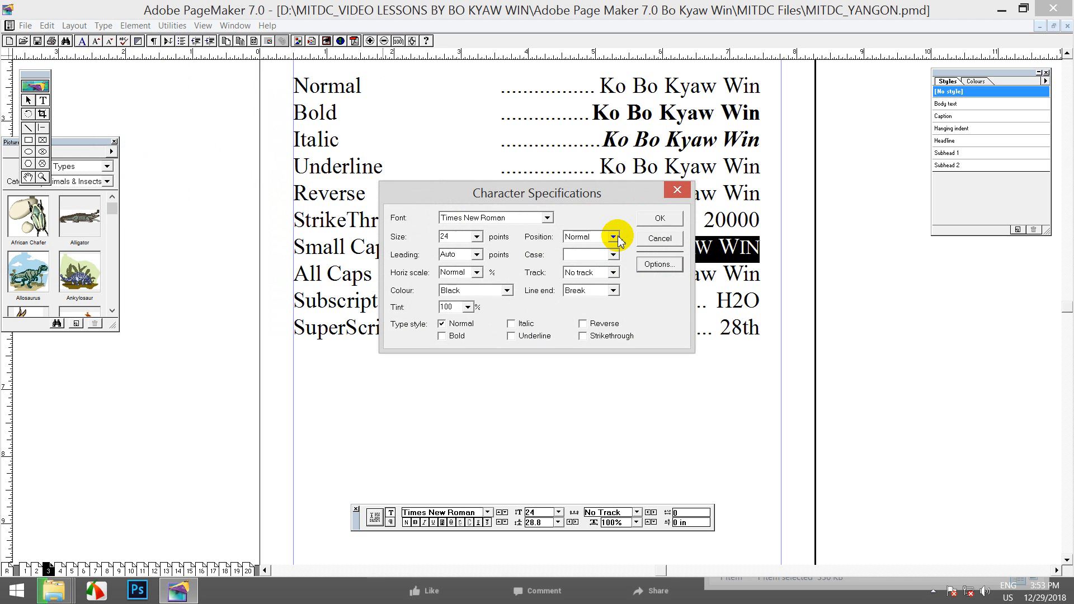
{"action": "left_click", "coordinate": [660, 219]}
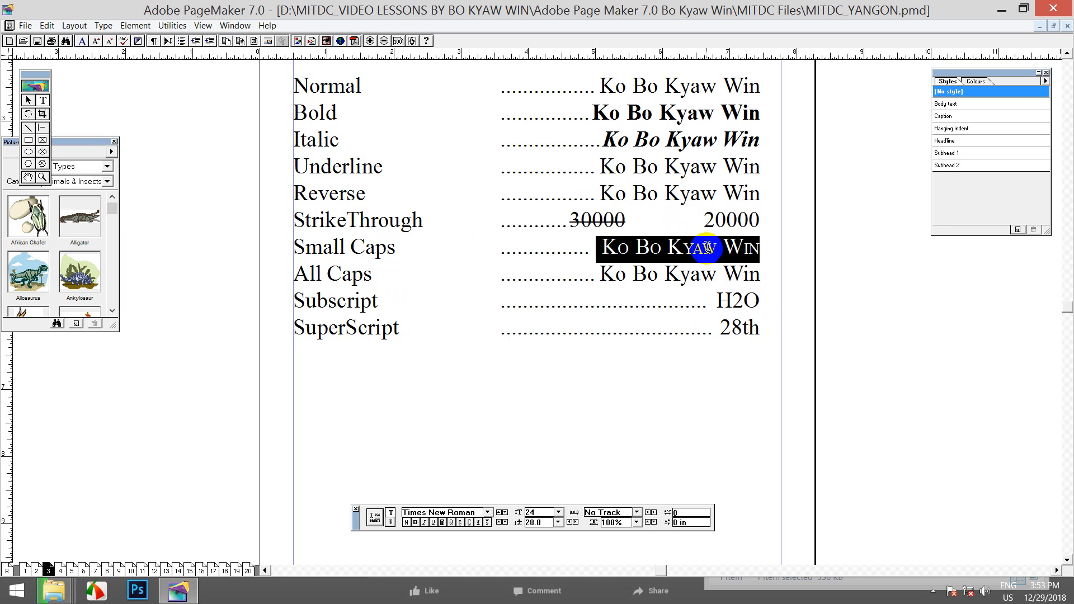
{"action": "left_click", "coordinate": [705, 249]}
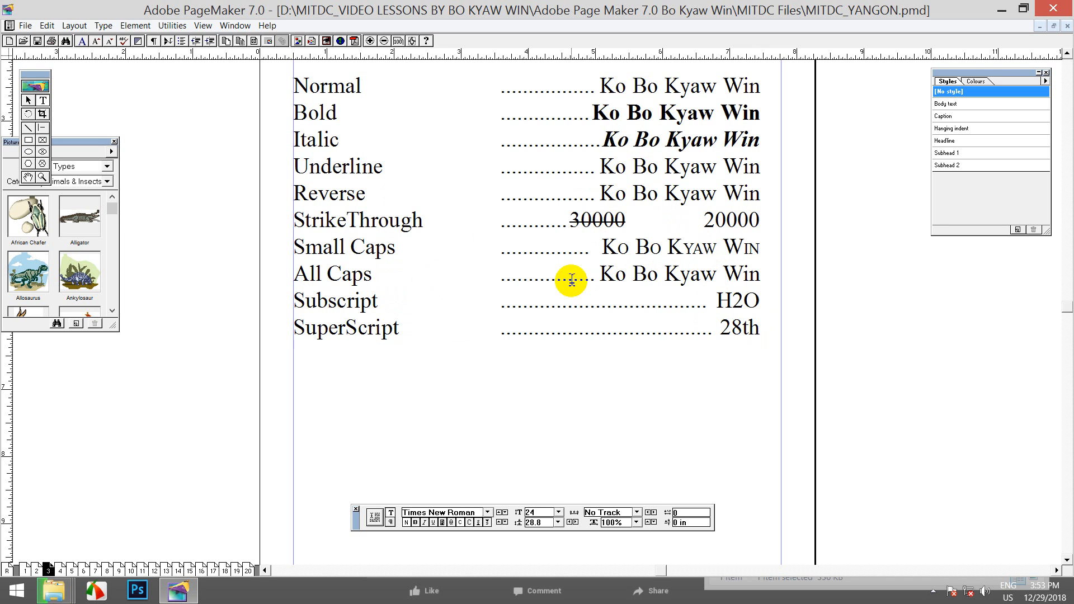
{"action": "left_click_drag", "start_coordinate": [603, 273], "coordinate": [762, 275]}
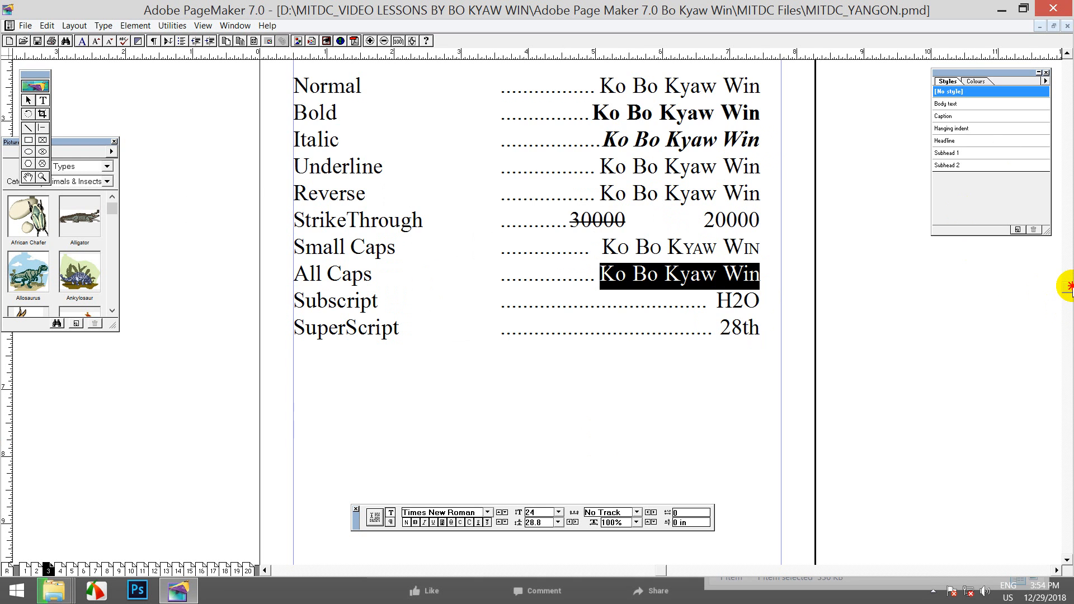
{"action": "scroll", "coordinate": [1067, 287], "scroll_direction": "up", "scroll_amount": 3}
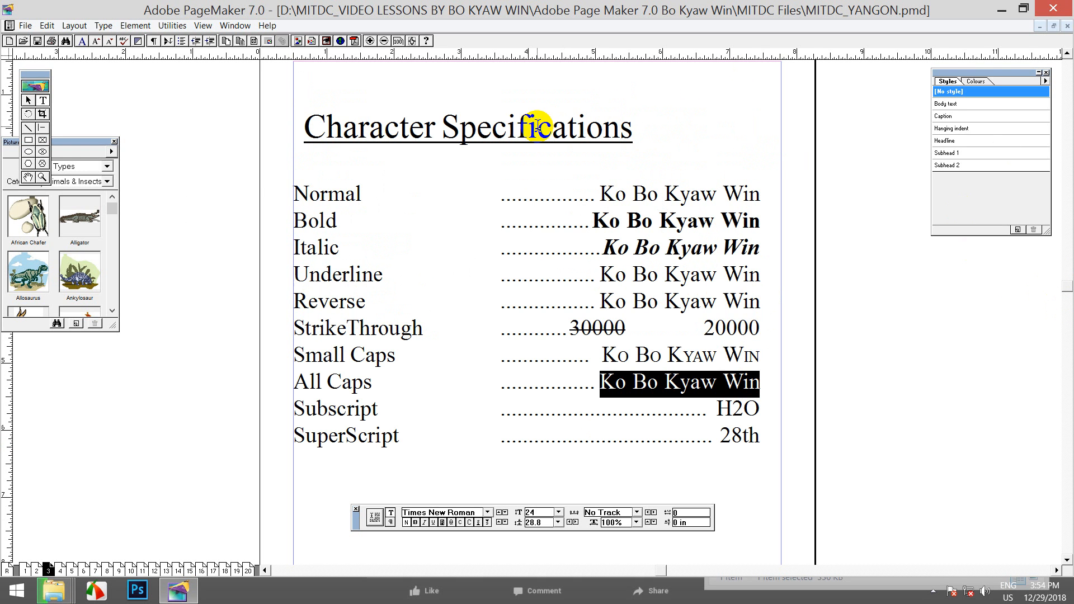
{"action": "left_click", "coordinate": [537, 126]}
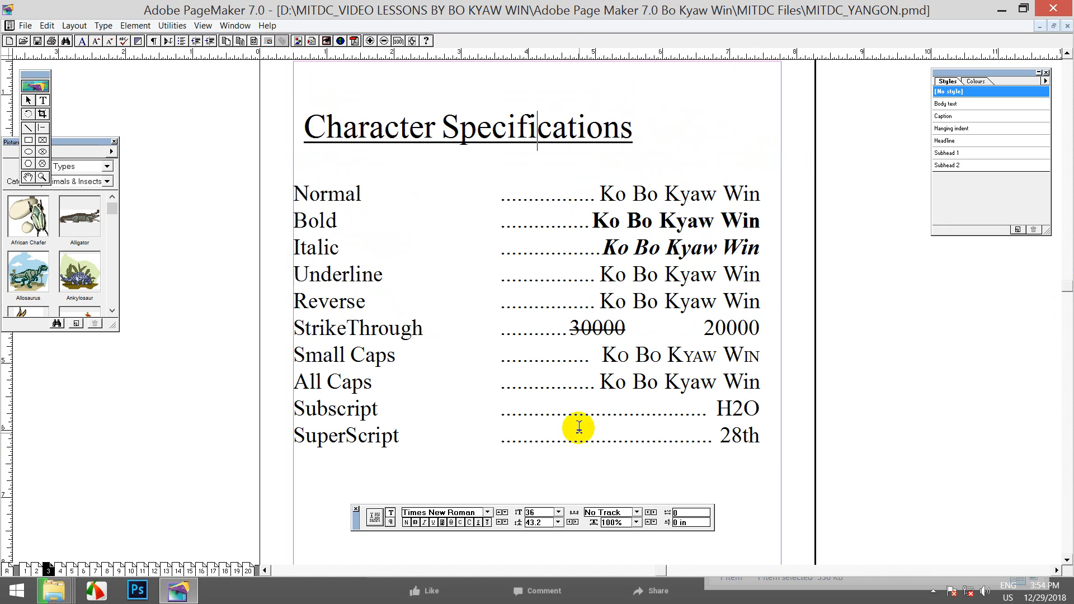
{"action": "double_click", "coordinate": [610, 384]}
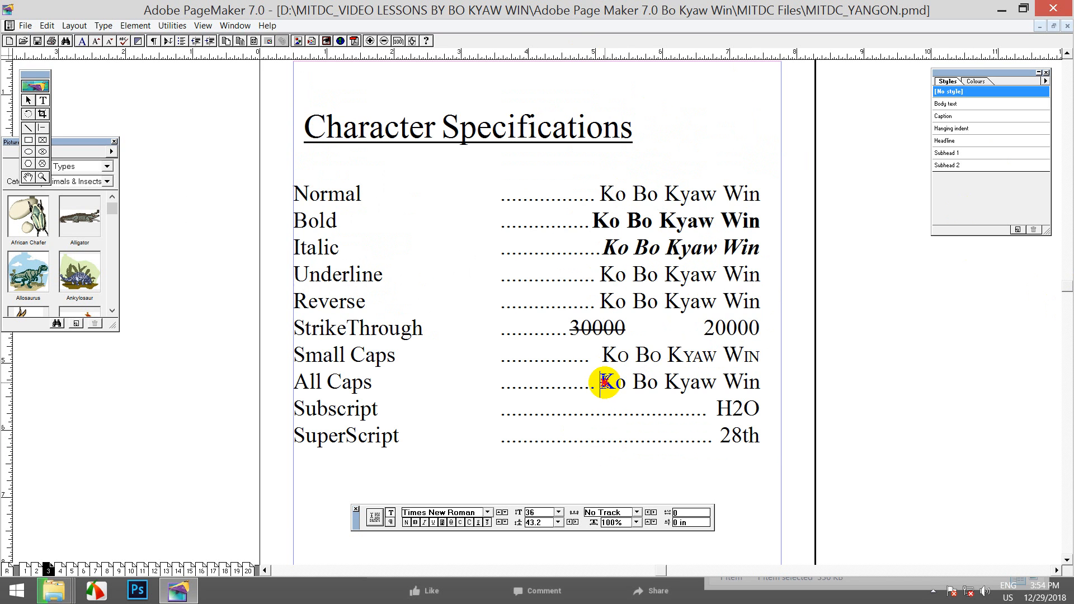
{"action": "left_click_drag", "start_coordinate": [602, 384], "coordinate": [760, 383]}
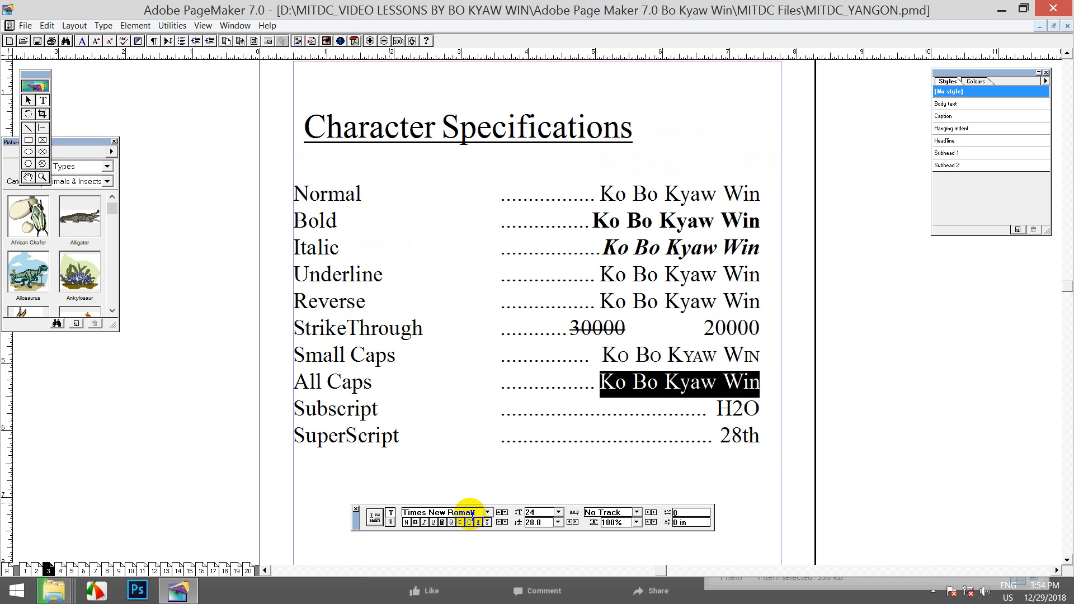
{"action": "left_click", "coordinate": [469, 523]}
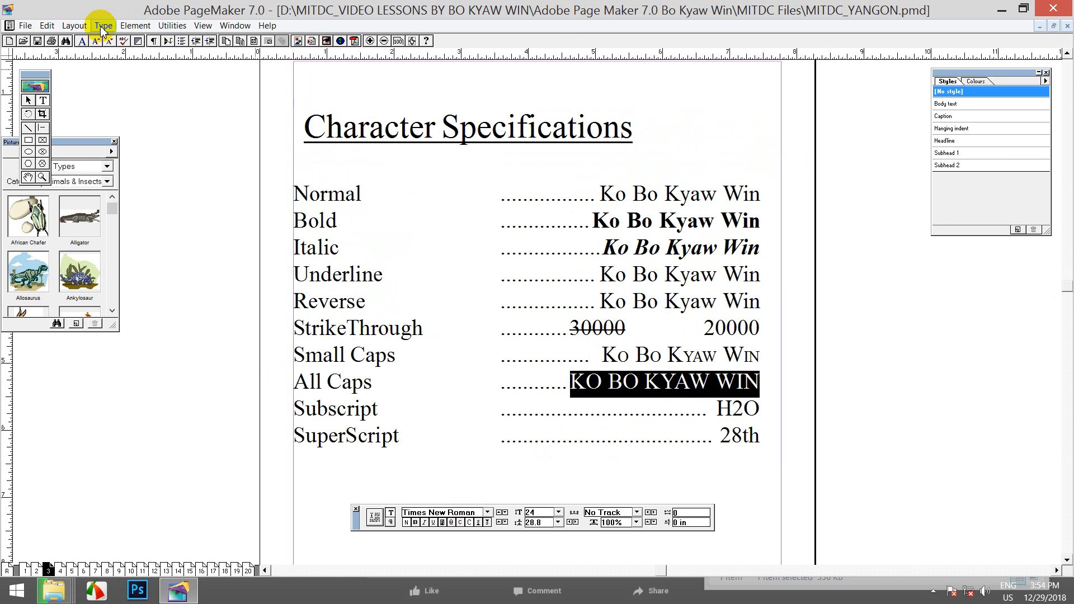
{"action": "left_click", "coordinate": [102, 26]}
{"action": "left_click", "coordinate": [133, 137]}
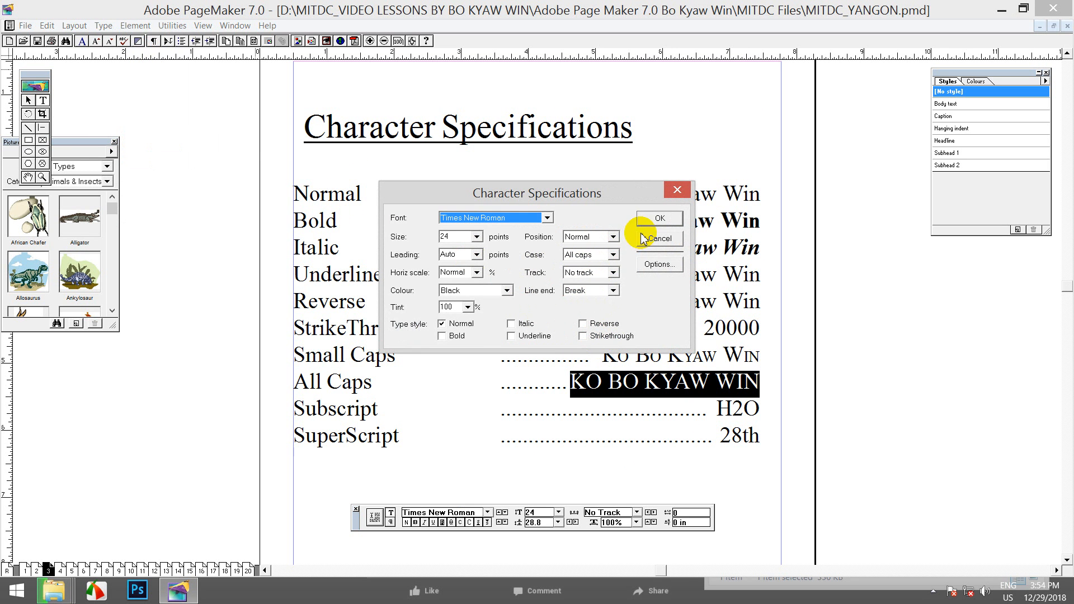
{"action": "left_click", "coordinate": [646, 264]}
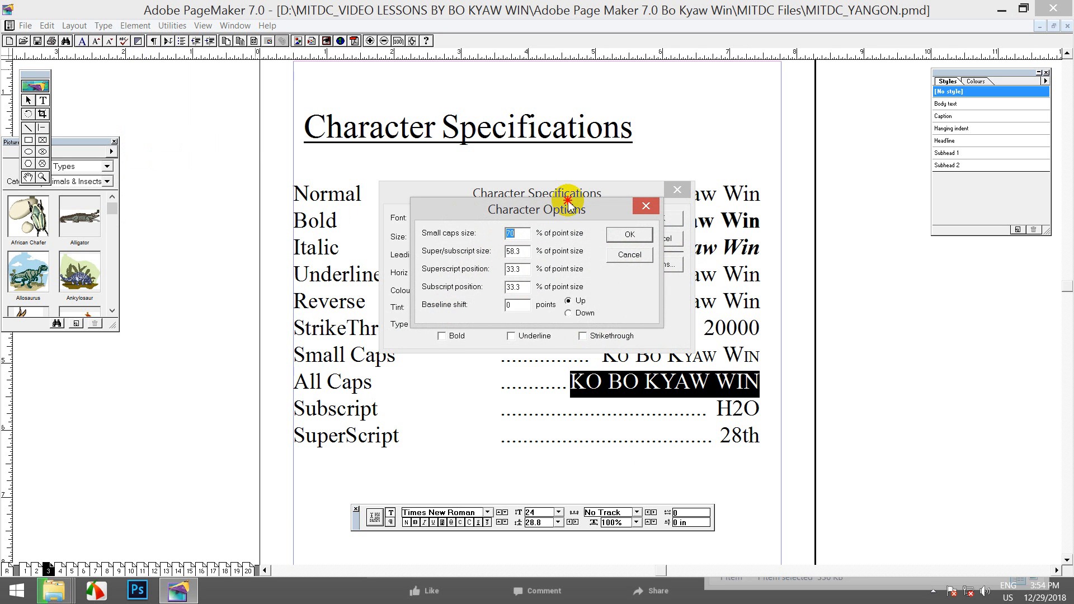
{"action": "left_click_drag", "start_coordinate": [570, 210], "coordinate": [546, 204]}
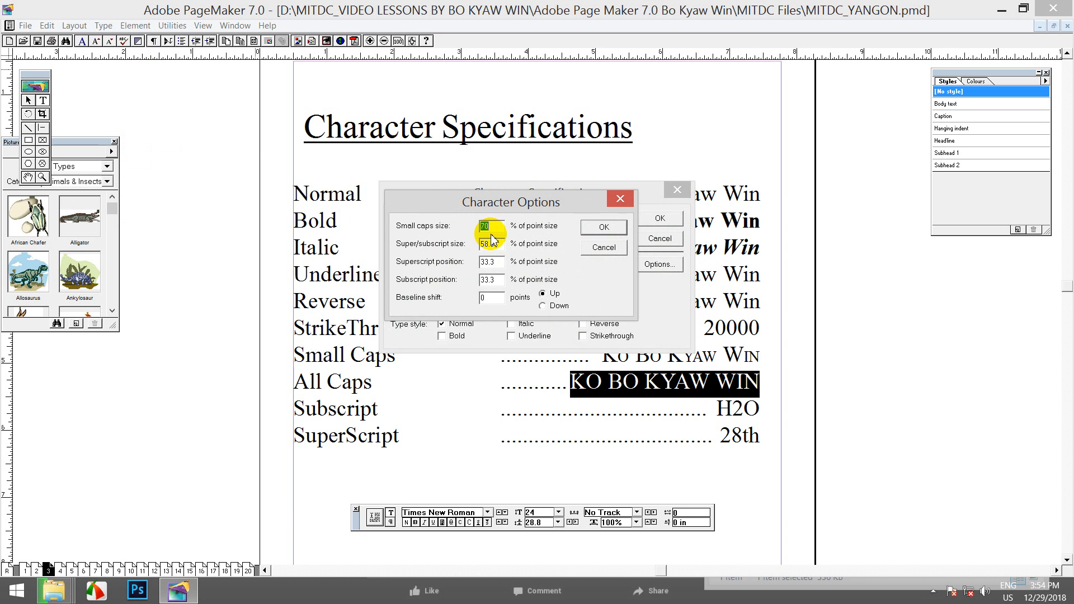
{"action": "left_click", "coordinate": [599, 229]}
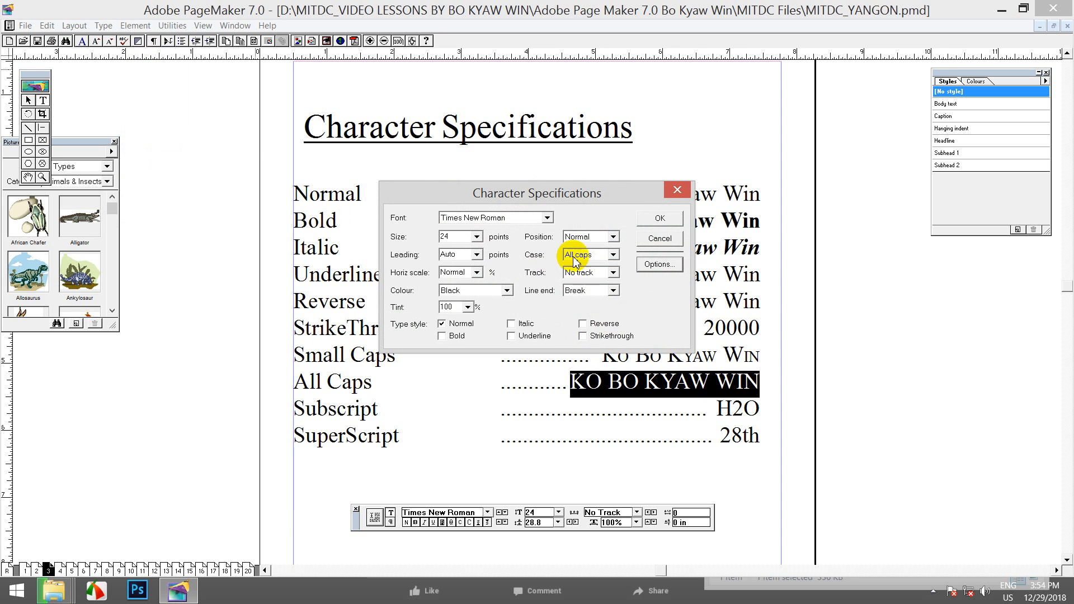
{"action": "left_click", "coordinate": [613, 255]}
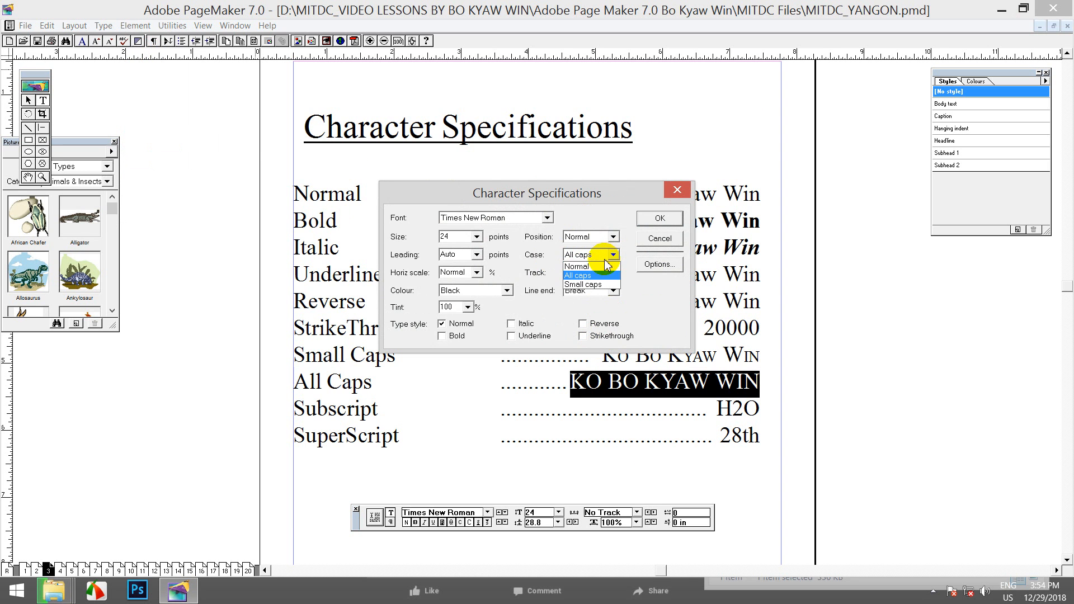
{"action": "left_click", "coordinate": [583, 285]}
{"action": "left_click", "coordinate": [660, 217]}
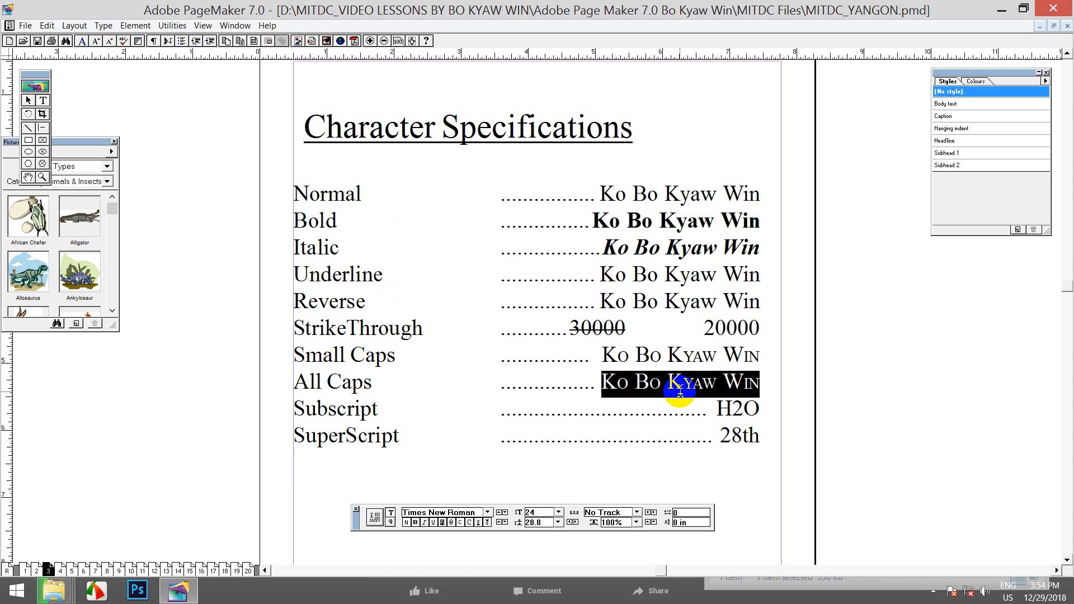
{"action": "left_click", "coordinate": [103, 26]}
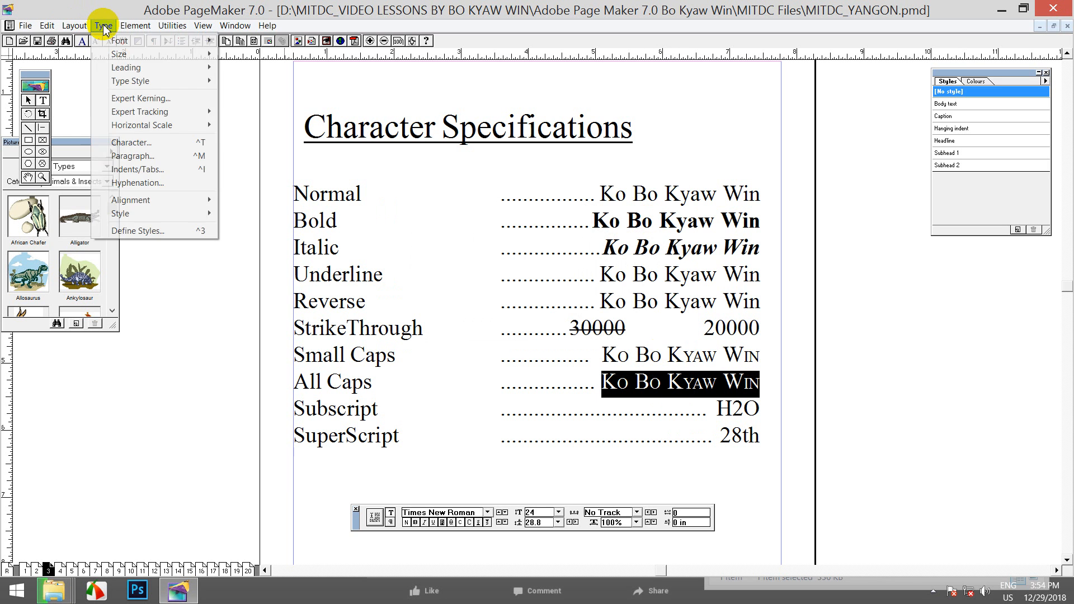
{"action": "left_click", "coordinate": [151, 144]}
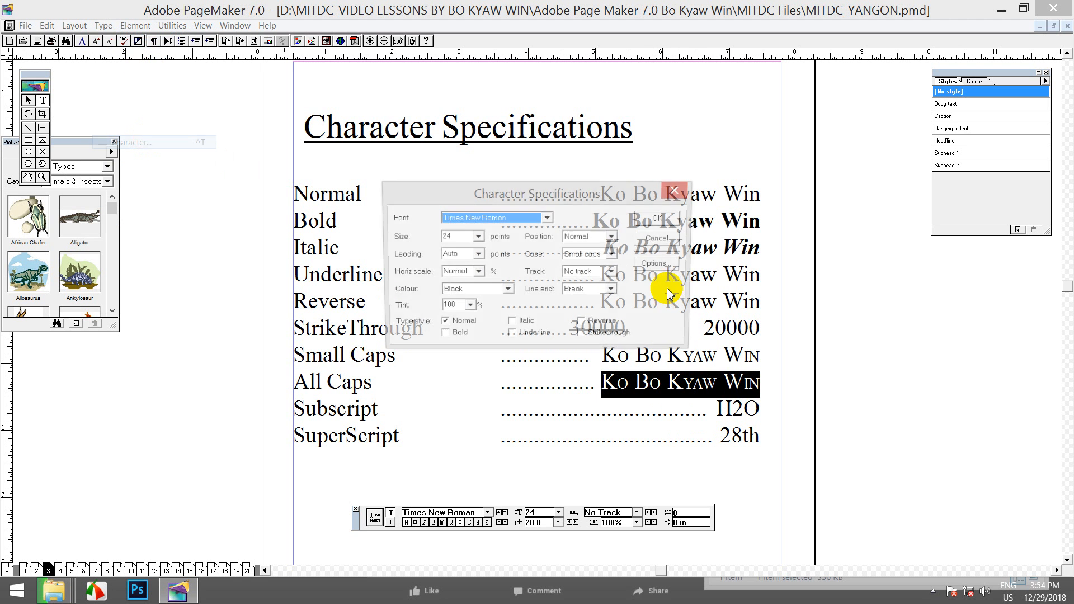
{"action": "left_click", "coordinate": [613, 255]}
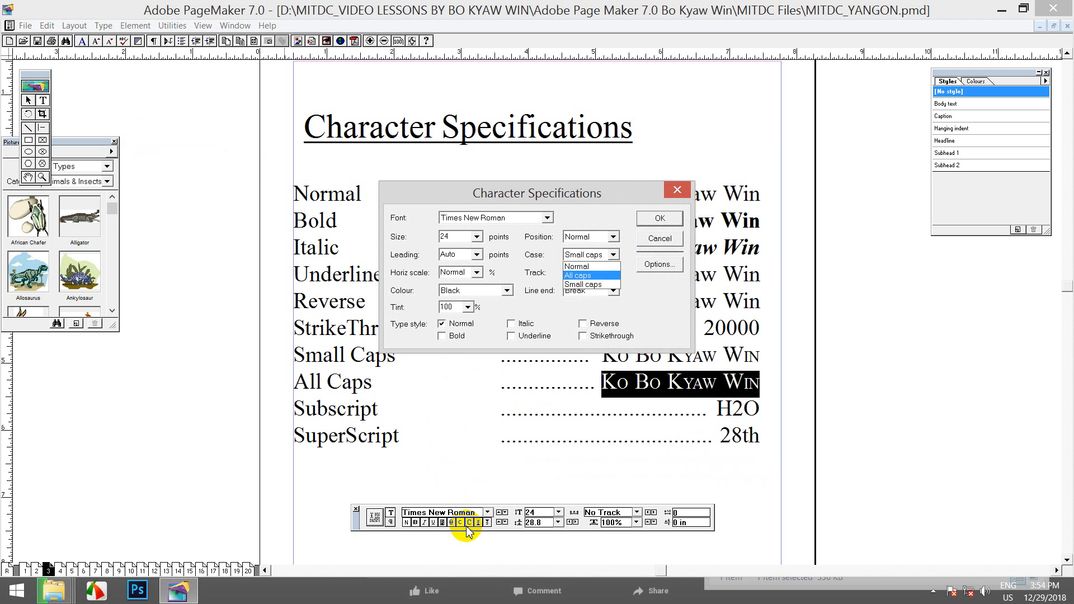
{"action": "left_click", "coordinate": [602, 275]}
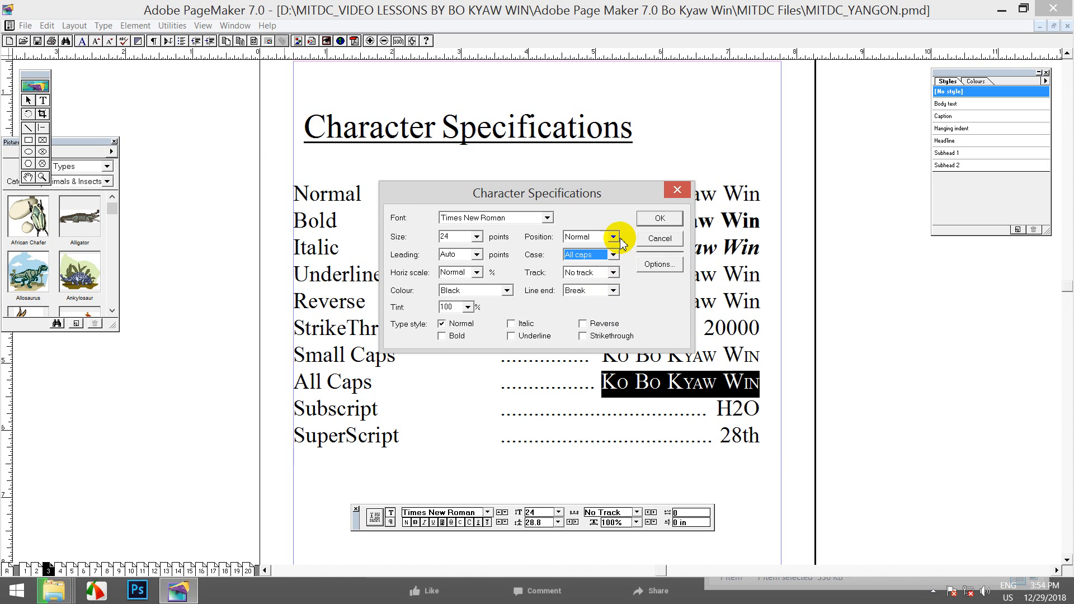
{"action": "left_click", "coordinate": [653, 221]}
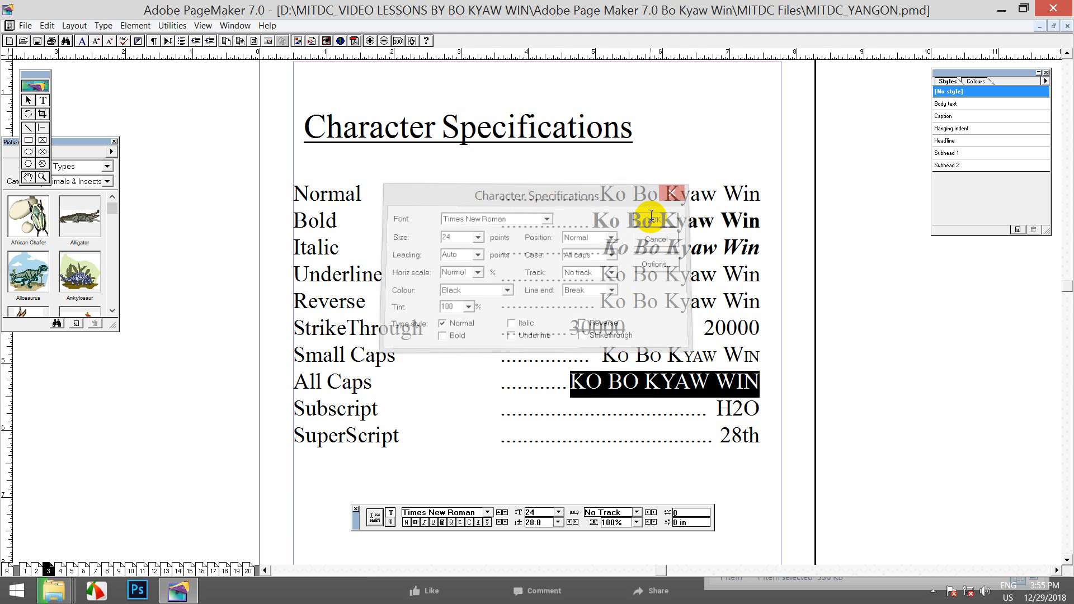
{"action": "left_click", "coordinate": [670, 384]}
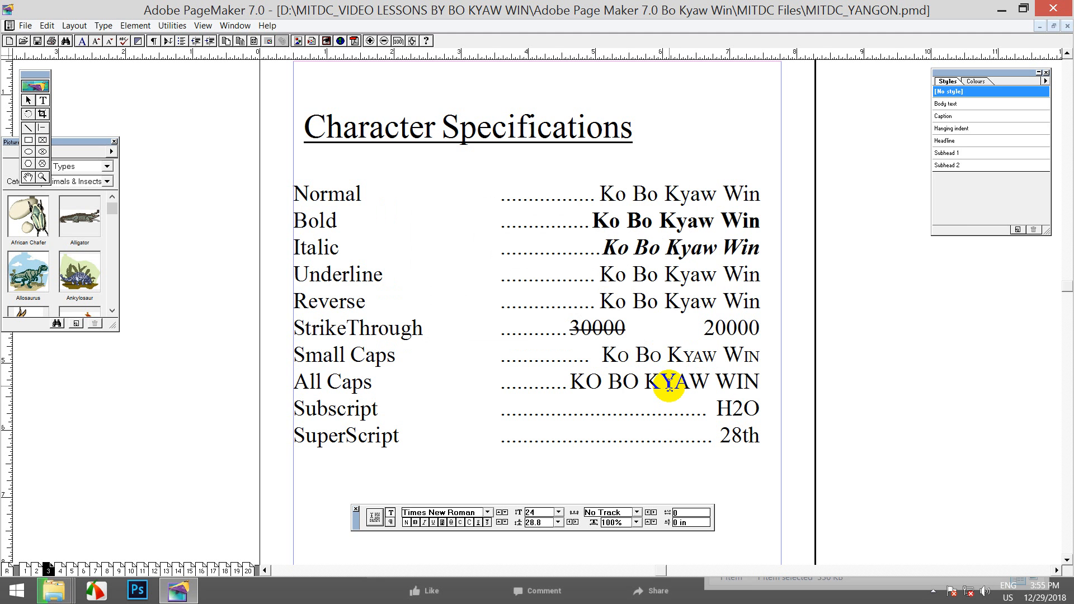
{"action": "left_click_drag", "start_coordinate": [669, 384], "coordinate": [656, 385]}
{"action": "left_click_drag", "start_coordinate": [760, 384], "coordinate": [561, 381]}
{"action": "left_click", "coordinate": [415, 521]}
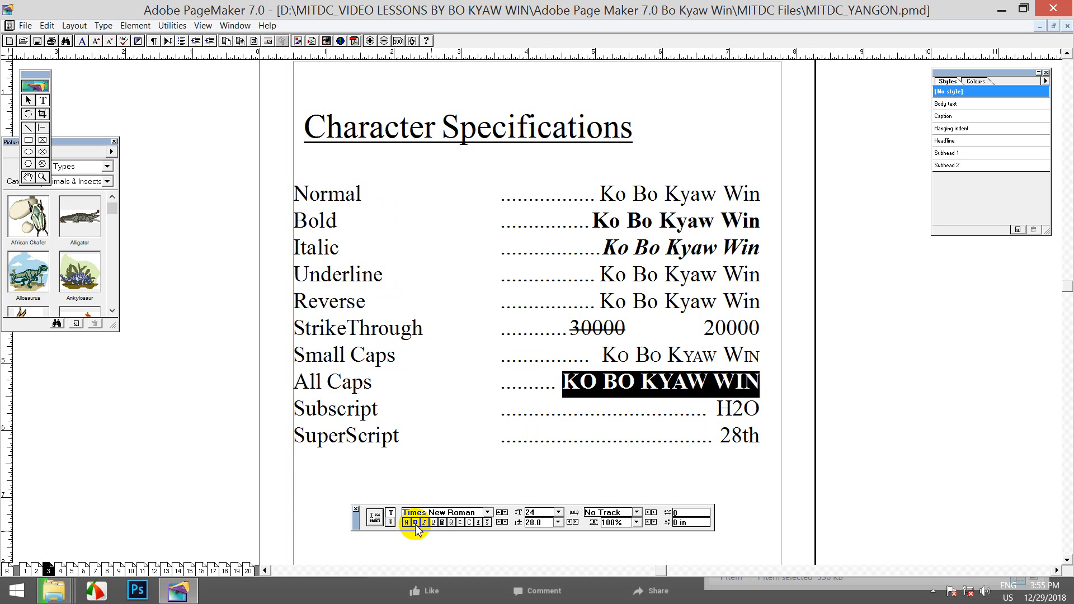
{"action": "left_click", "coordinate": [702, 394]}
{"action": "left_click_drag", "start_coordinate": [562, 384], "coordinate": [743, 411]}
{"action": "left_click", "coordinate": [732, 413]}
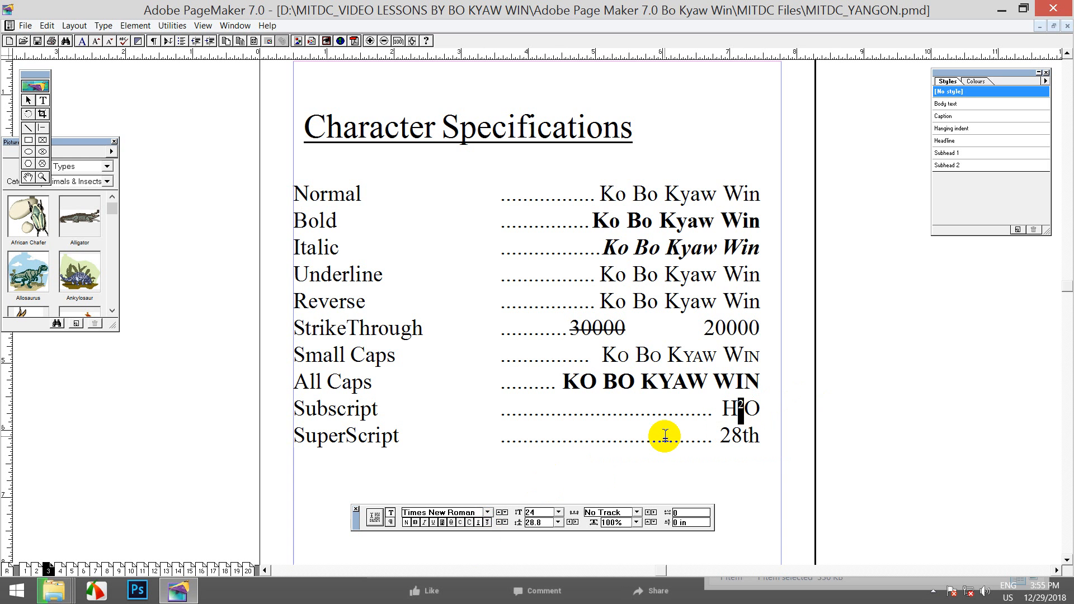
Move H2O onto the SuperScript line and remove 28th from it
{"action": "mouse_move", "coordinate": [745, 411]}
{"action": "left_mouse_down"}
{"action": "mouse_move", "coordinate": [730, 413]}
{"action": "mouse_move", "coordinate": [762, 409]}
{"action": "left_mouse_up"}
{"action": "key", "text": "ctrl+c"}
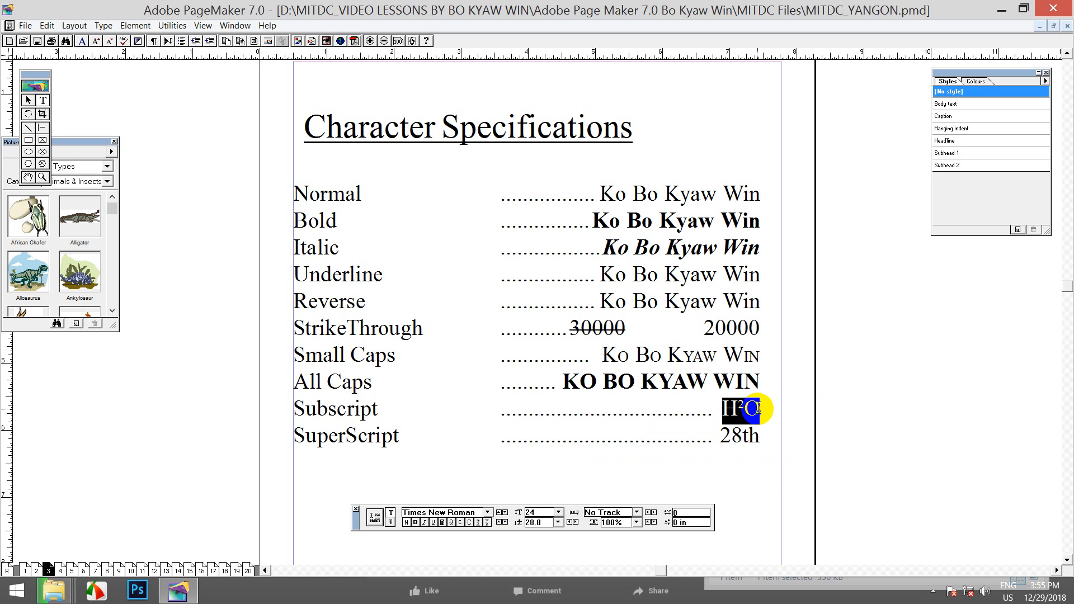
{"action": "key", "text": "Delete"}
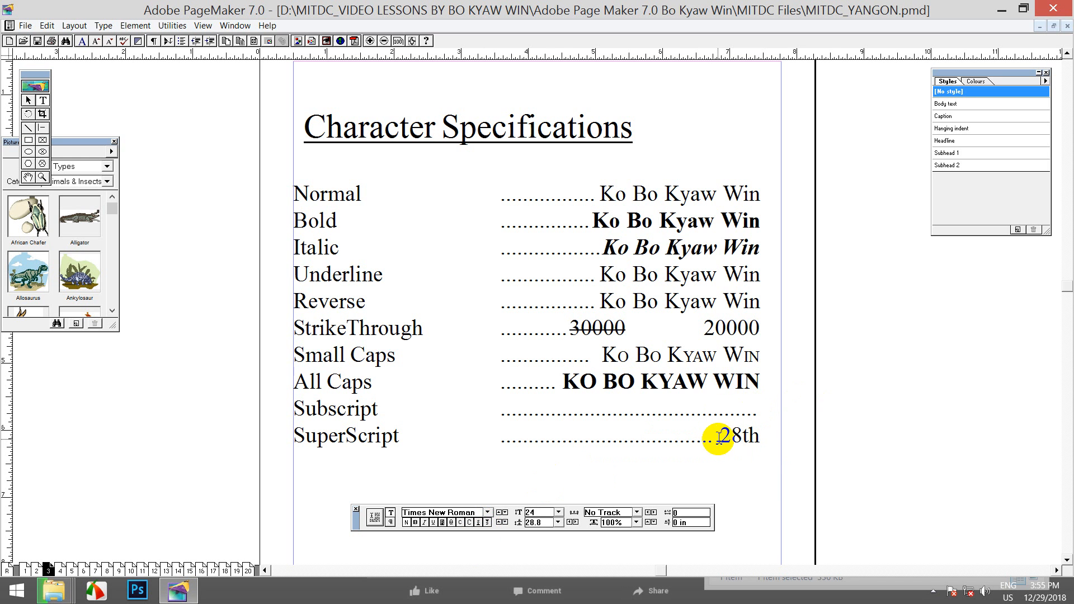
{"action": "key", "text": "ctrl+v"}
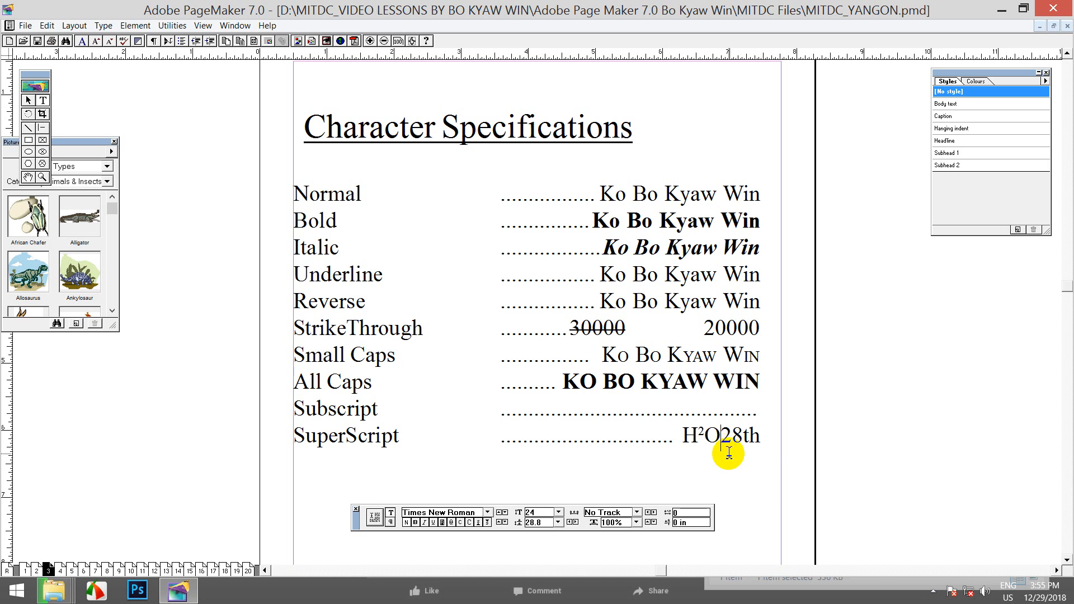
{"action": "left_click_drag", "start_coordinate": [721, 437], "coordinate": [772, 441]}
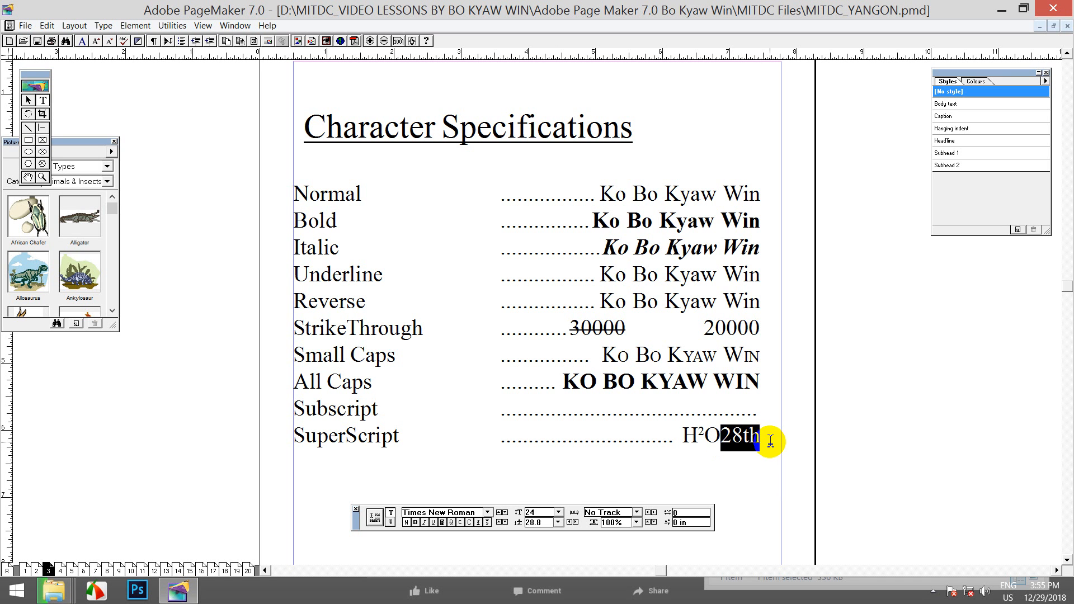
{"action": "key", "text": "Delete"}
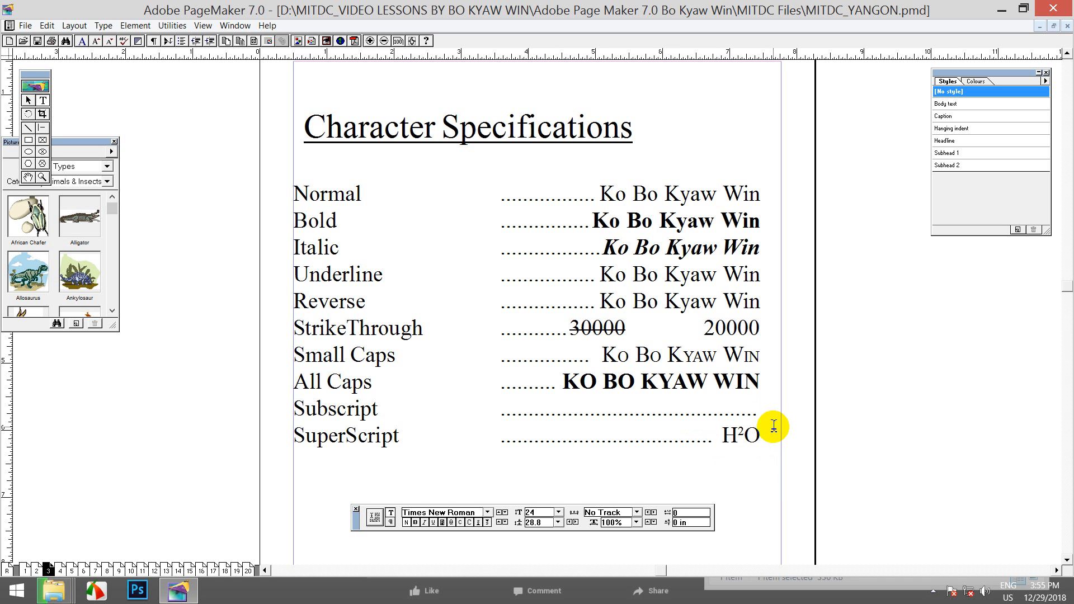
Make the th after 28 superscript and select the 2 in H2O
{"action": "left_click_drag", "start_coordinate": [743, 410], "coordinate": [763, 410]}
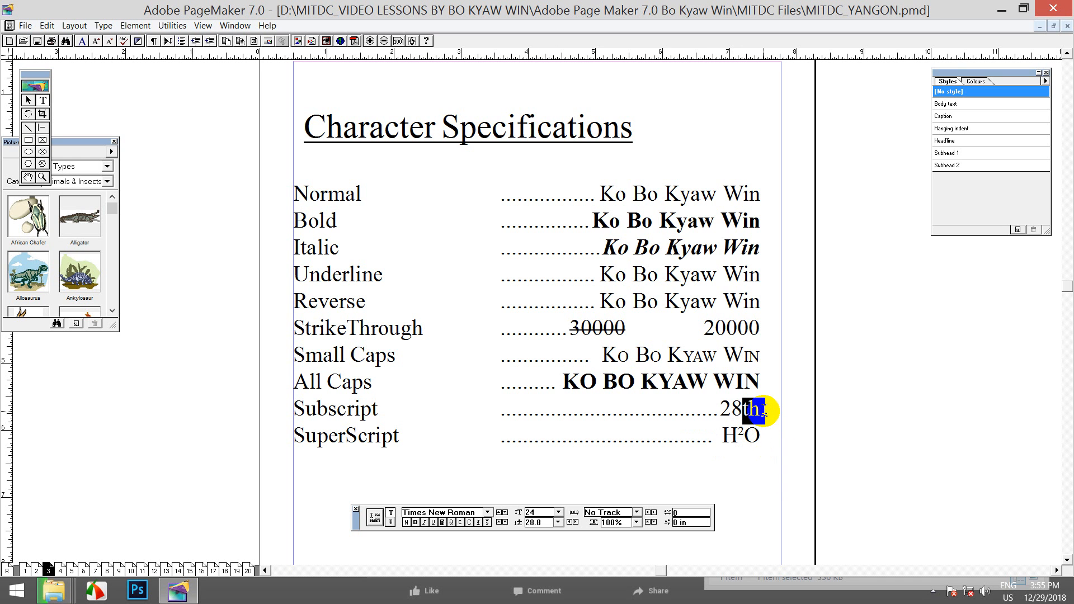
{"action": "left_click", "coordinate": [479, 522]}
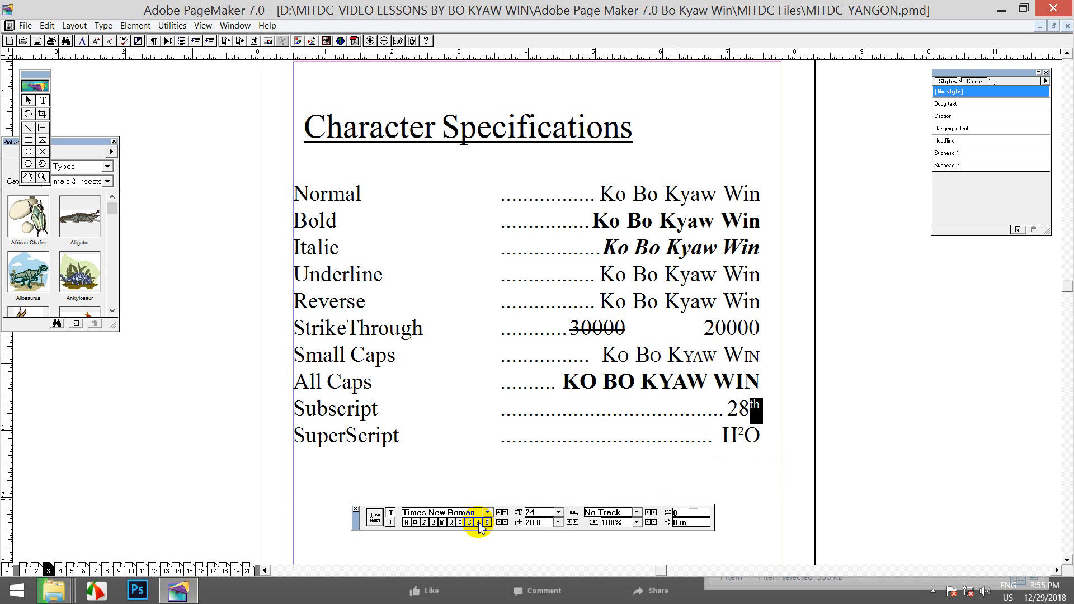
{"action": "left_click_drag", "start_coordinate": [746, 437], "coordinate": [737, 437]}
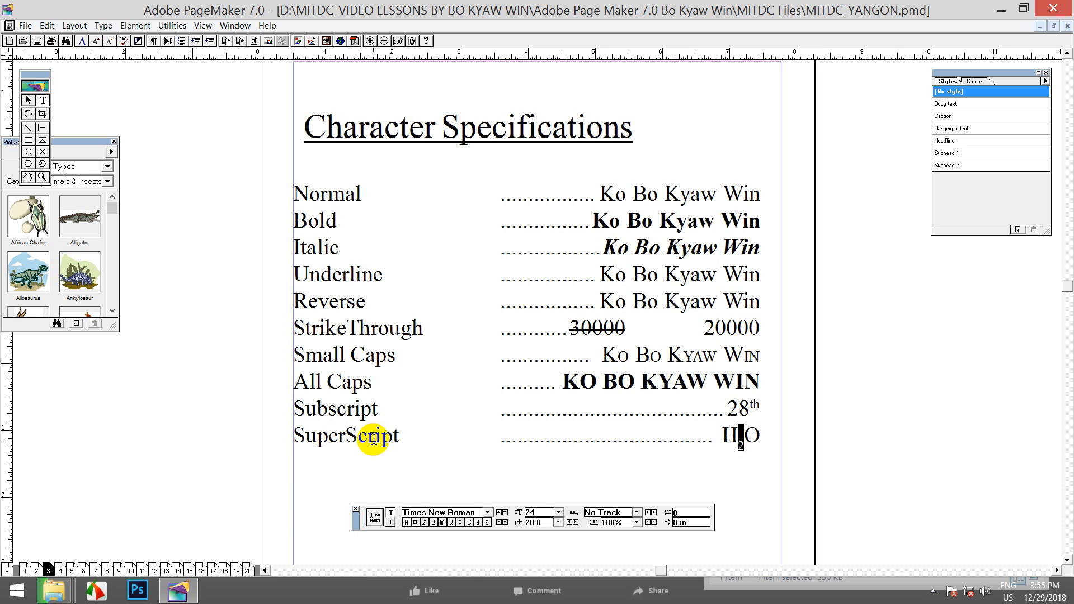
Move the SuperScript label in front of Subscript and cut the Subscript label
{"action": "left_click_drag", "start_coordinate": [399, 435], "coordinate": [294, 434]}
{"action": "key", "text": "ctrl+c"}
{"action": "right_click", "coordinate": [306, 432]}
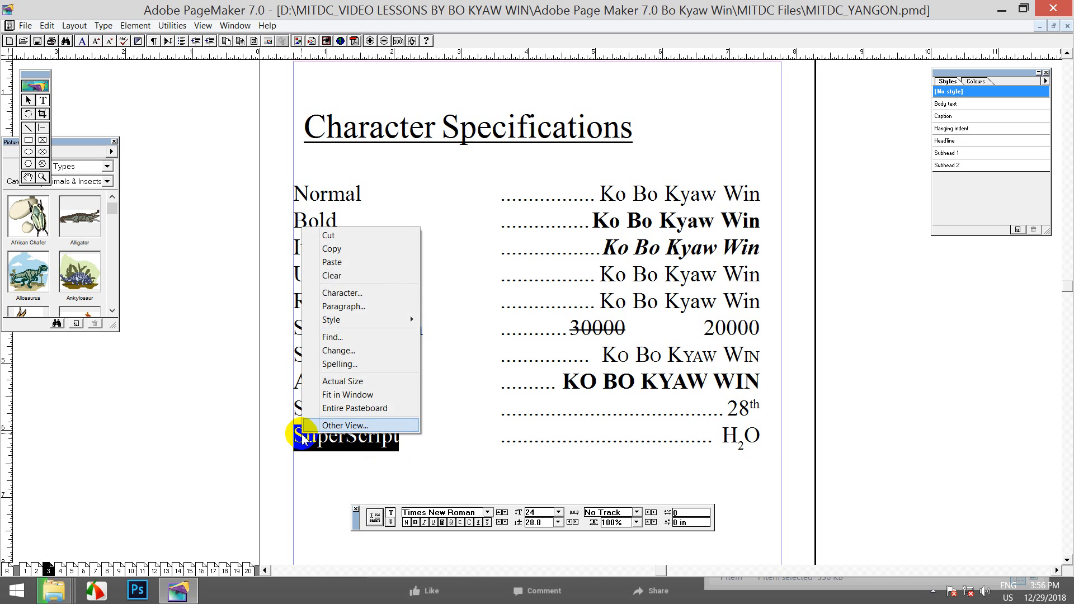
{"action": "left_click", "coordinate": [330, 235]}
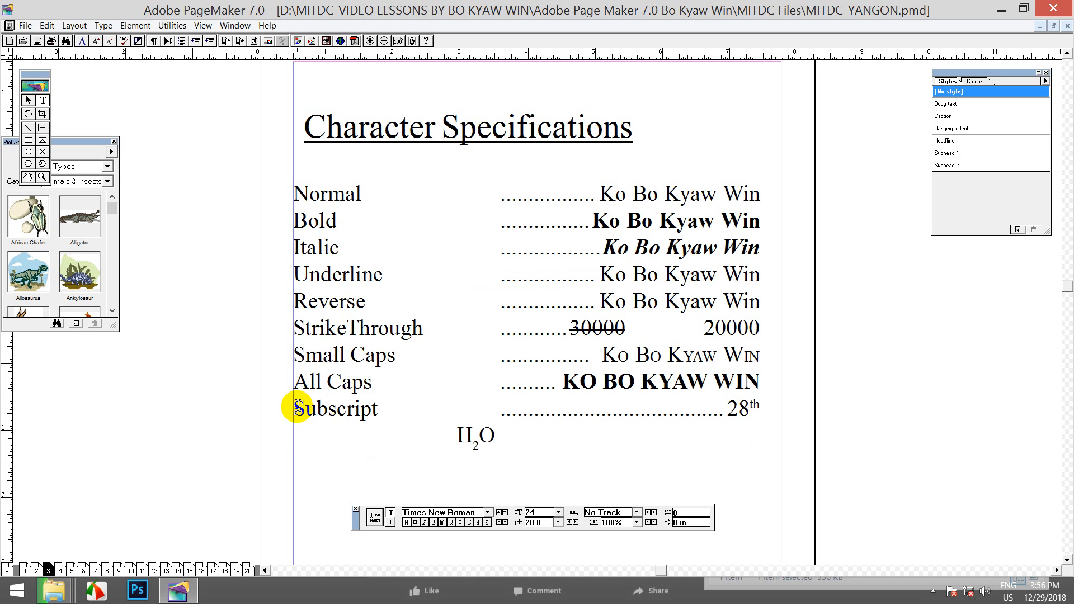
{"action": "right_click", "coordinate": [294, 408]}
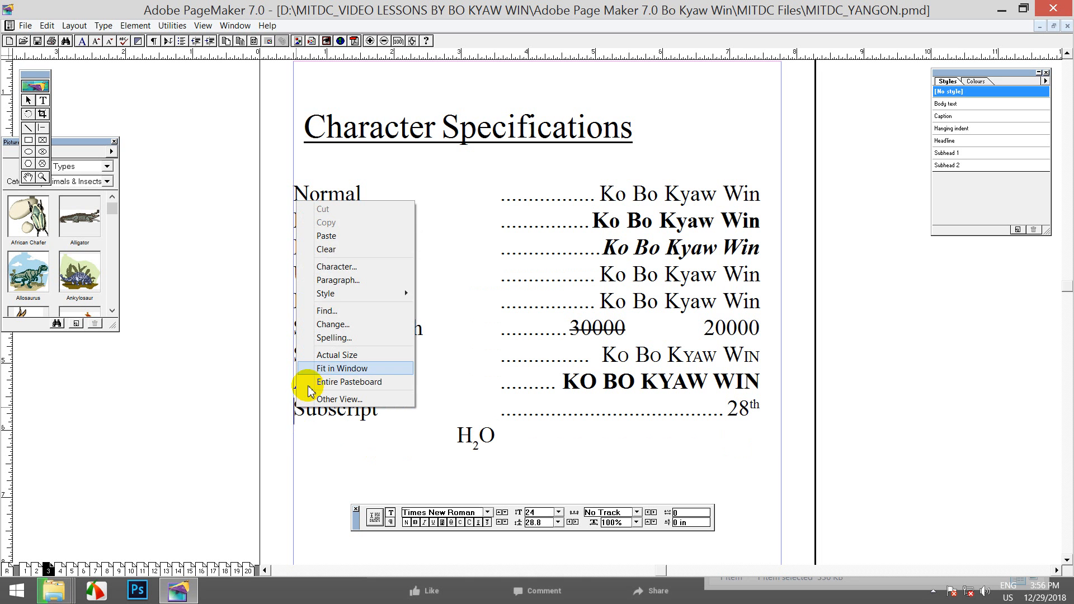
{"action": "left_click", "coordinate": [336, 235]}
{"action": "left_click_drag", "start_coordinate": [399, 408], "coordinate": [478, 411]}
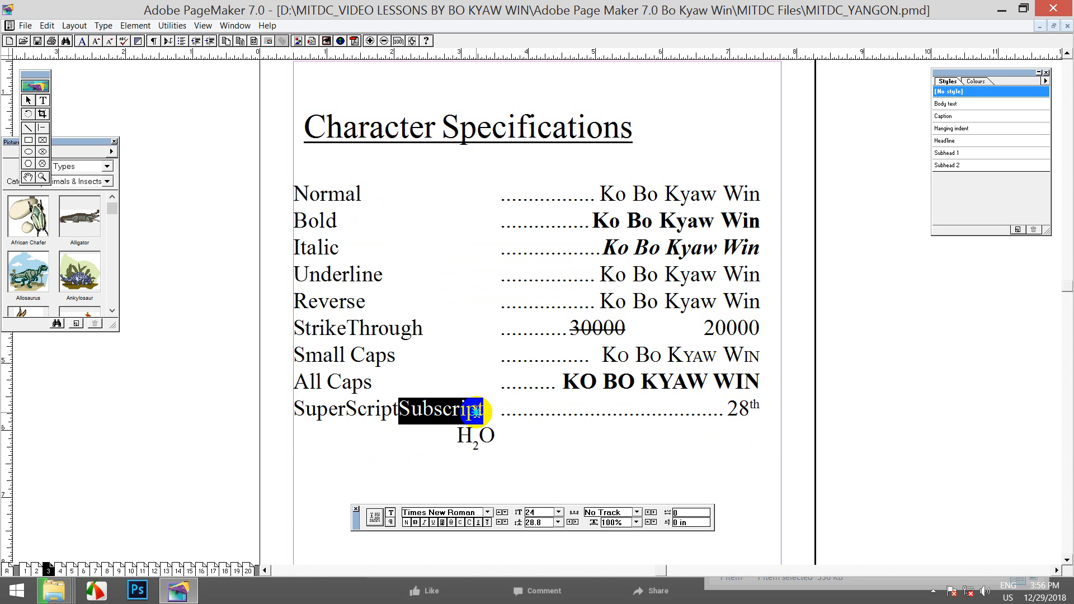
{"action": "right_click", "coordinate": [484, 413]}
{"action": "left_click", "coordinate": [512, 214]}
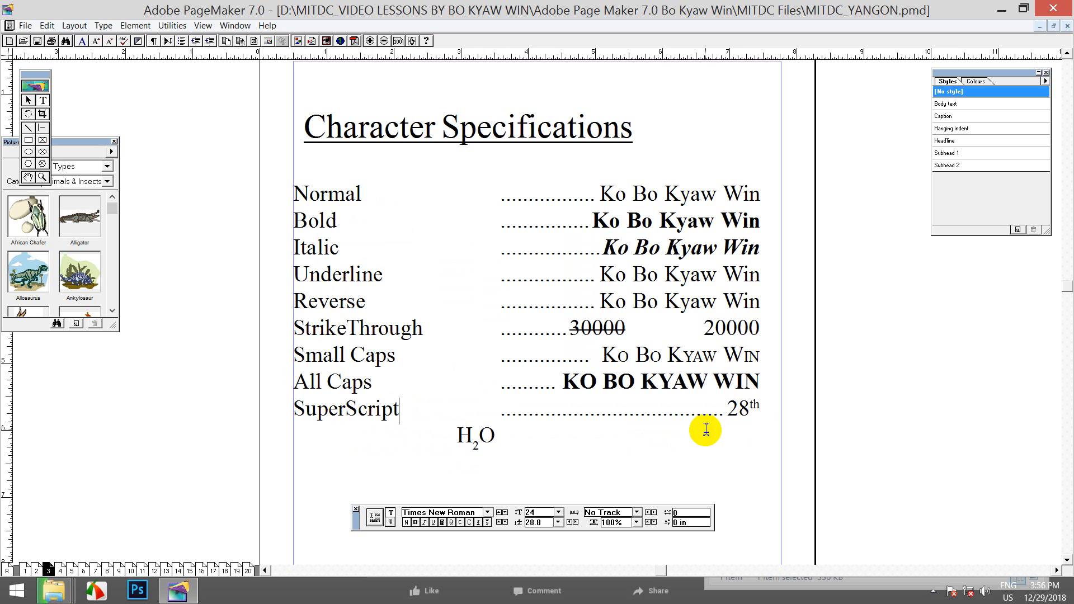
Paste Subscript on a new line below 28th, cut the stray H2O, and tab to the dotted leader
{"action": "left_click", "coordinate": [764, 411]}
{"action": "key", "text": "Return"}
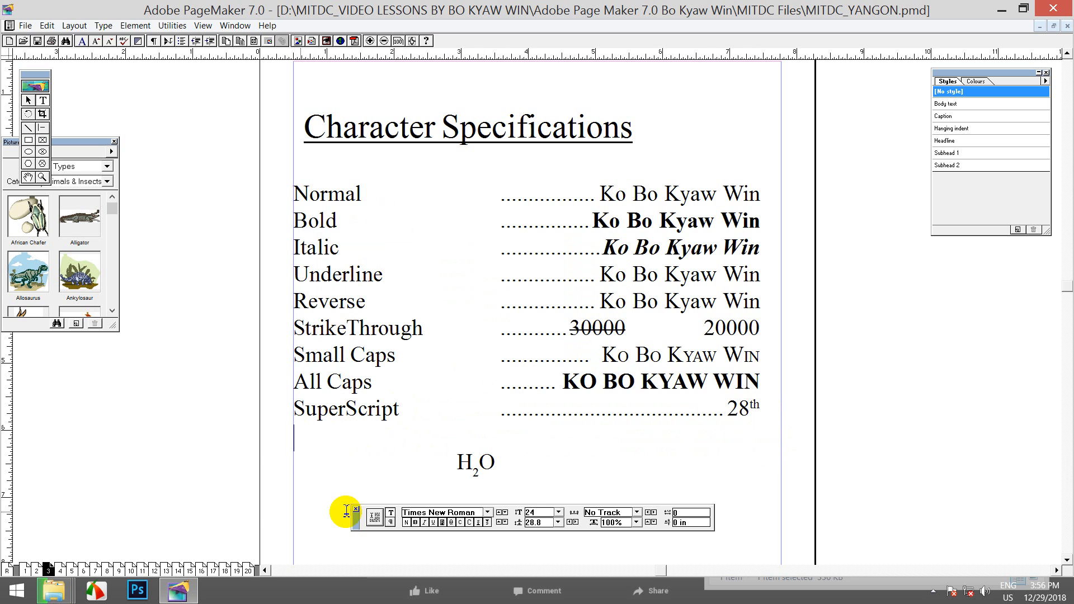
{"action": "right_click", "coordinate": [294, 441]}
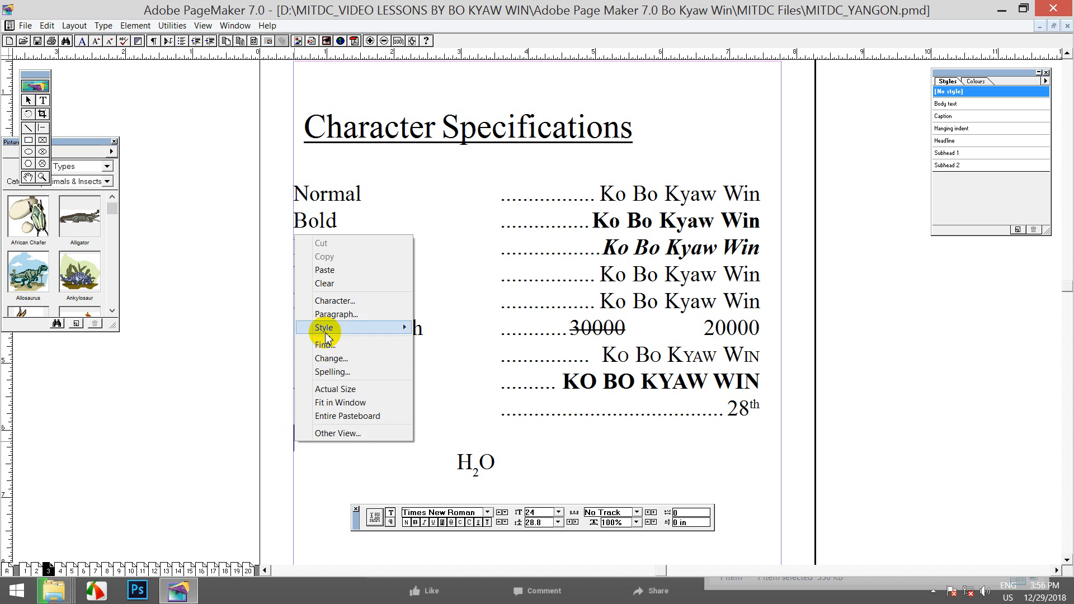
{"action": "left_click", "coordinate": [335, 270]}
{"action": "left_click_drag", "start_coordinate": [451, 456], "coordinate": [497, 461]}
{"action": "right_click", "coordinate": [483, 462]}
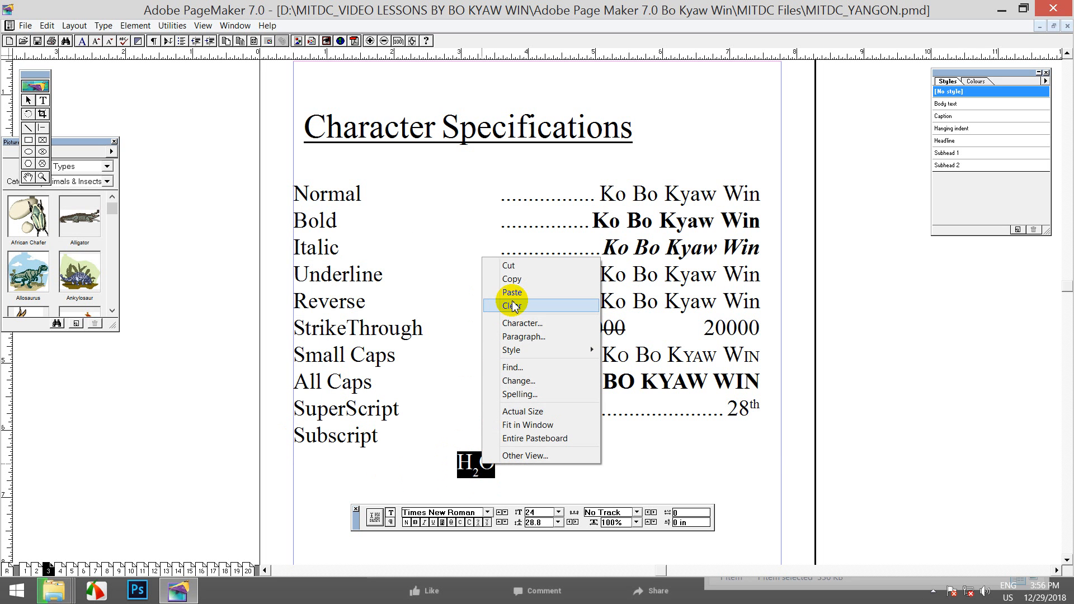
{"action": "left_click", "coordinate": [513, 266]}
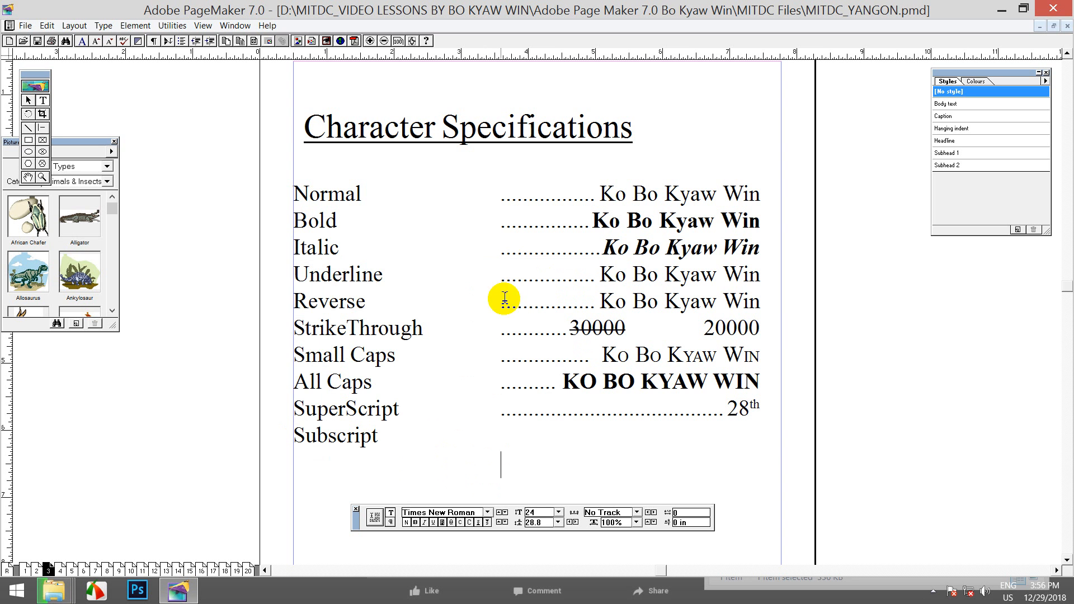
{"action": "left_click", "coordinate": [383, 435]}
{"action": "key", "text": "Tab"}
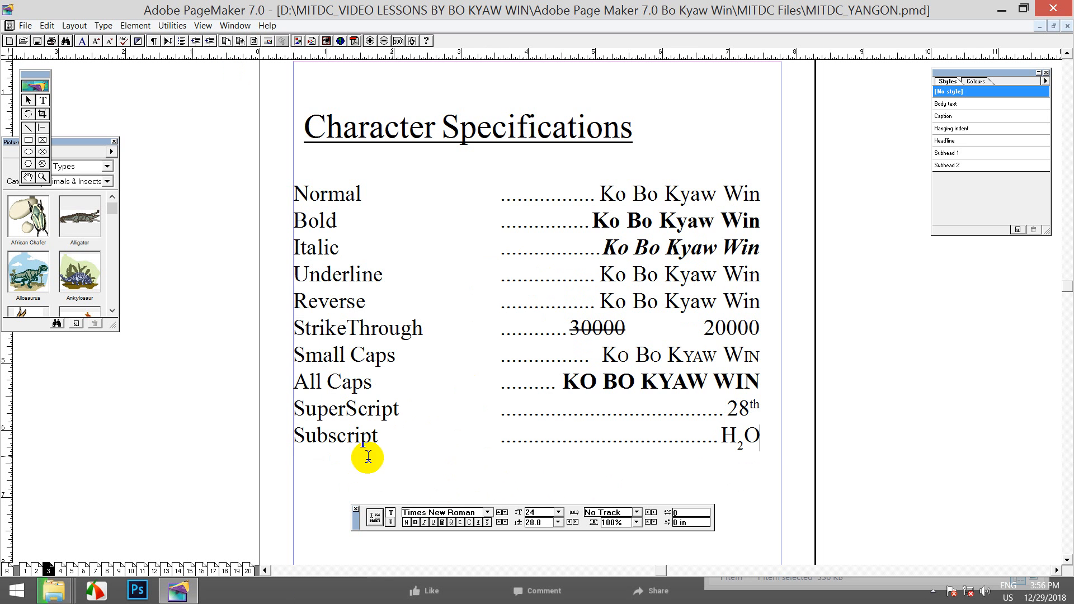
Centre the underlined 'Character Specifications' heading with Align Center in the paragraph view
{"action": "left_click_drag", "start_coordinate": [749, 407], "coordinate": [761, 406]}
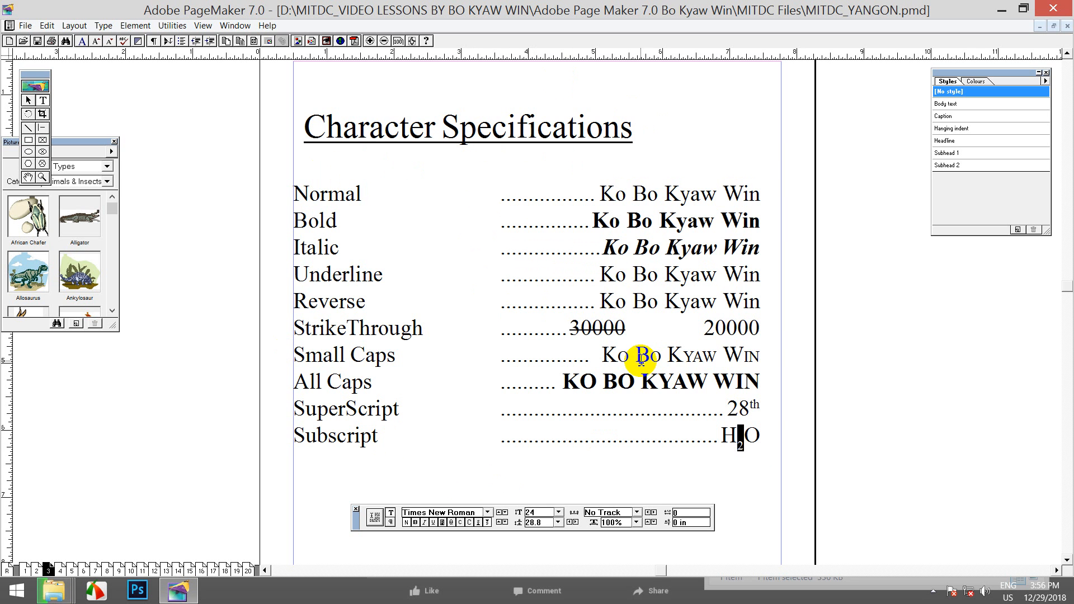
{"action": "left_click_drag", "start_coordinate": [305, 126], "coordinate": [634, 133]}
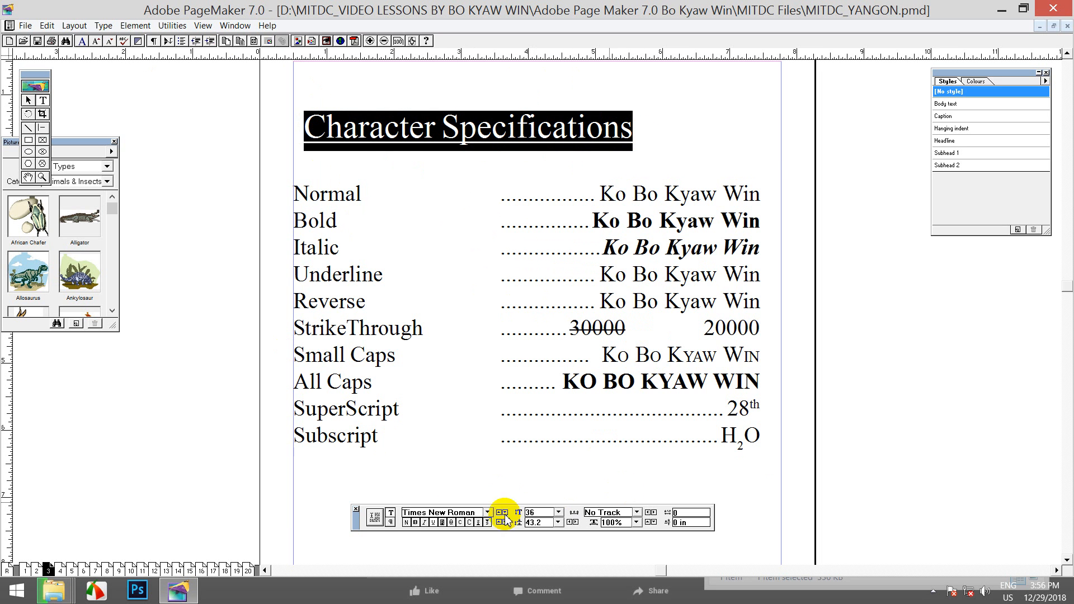
{"action": "left_click", "coordinate": [390, 523]}
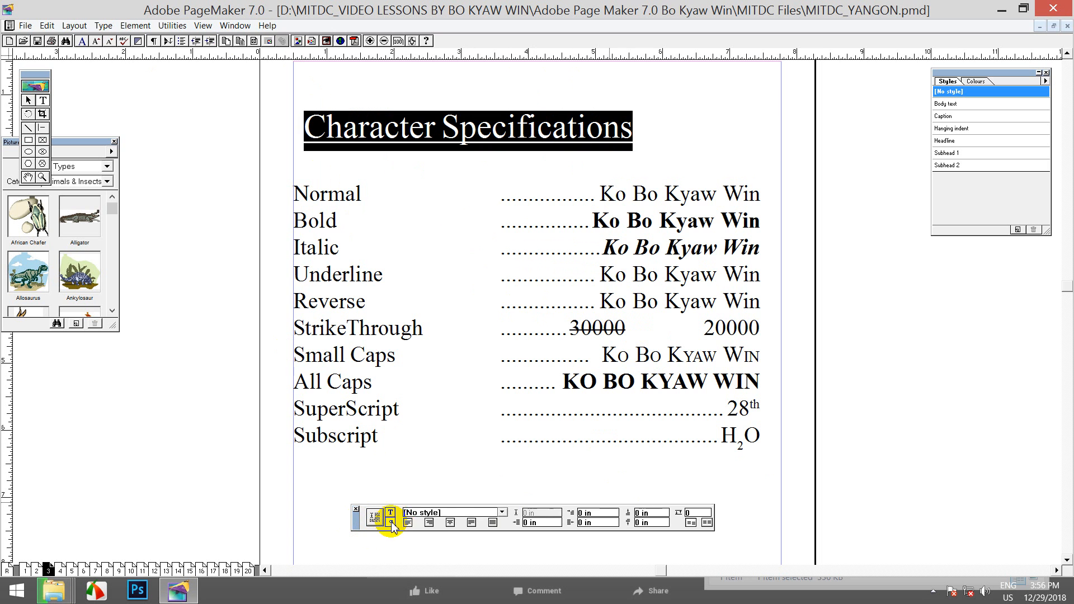
{"action": "left_click", "coordinate": [449, 522]}
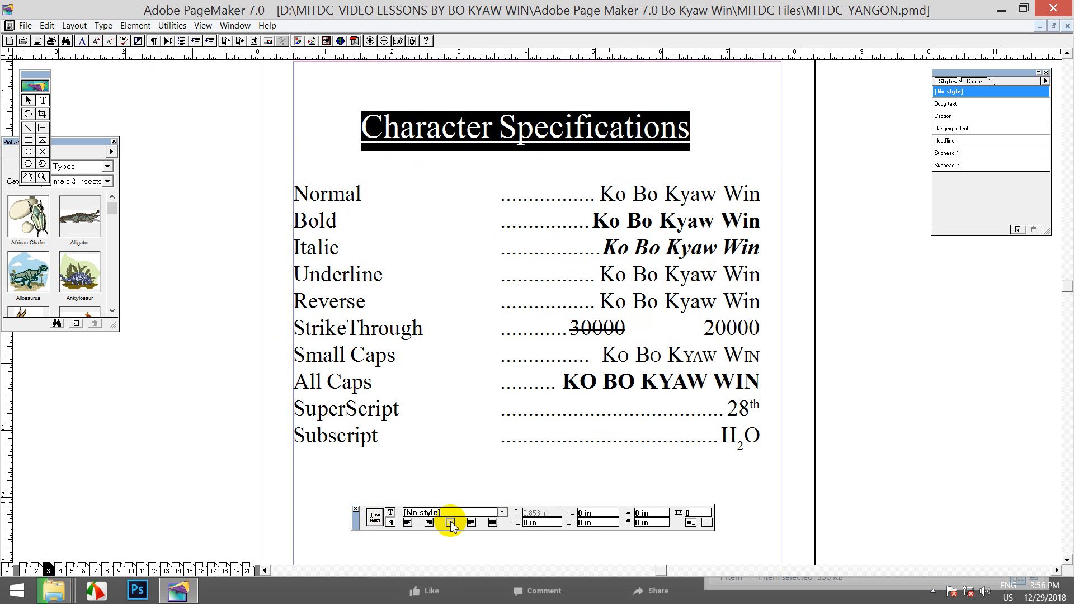
{"action": "left_click", "coordinate": [518, 134]}
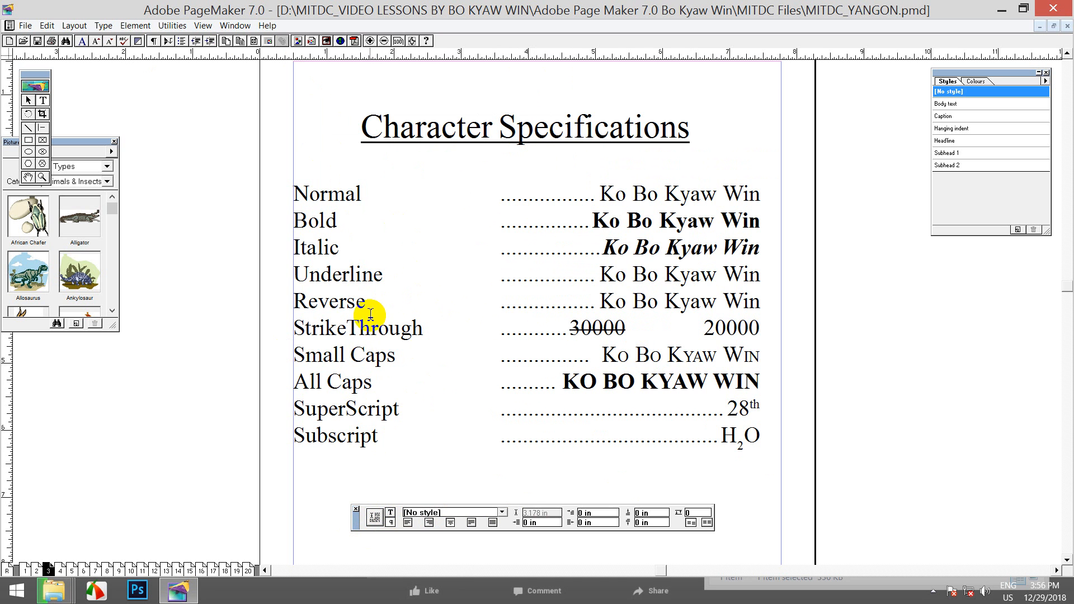
{"action": "left_click_drag", "start_coordinate": [605, 301], "coordinate": [705, 301]}
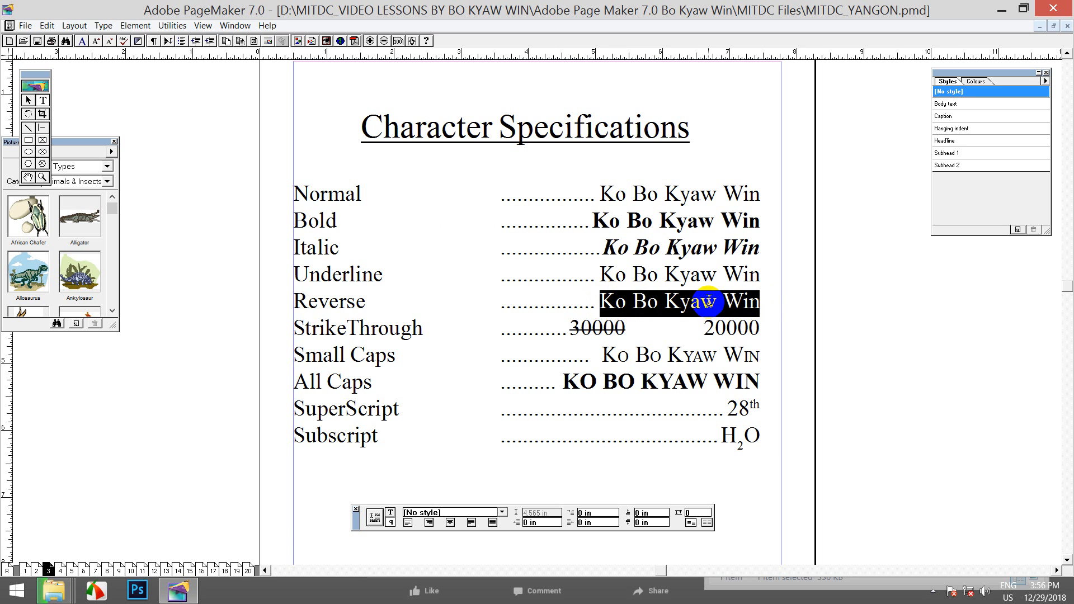
{"action": "left_click", "coordinate": [629, 301]}
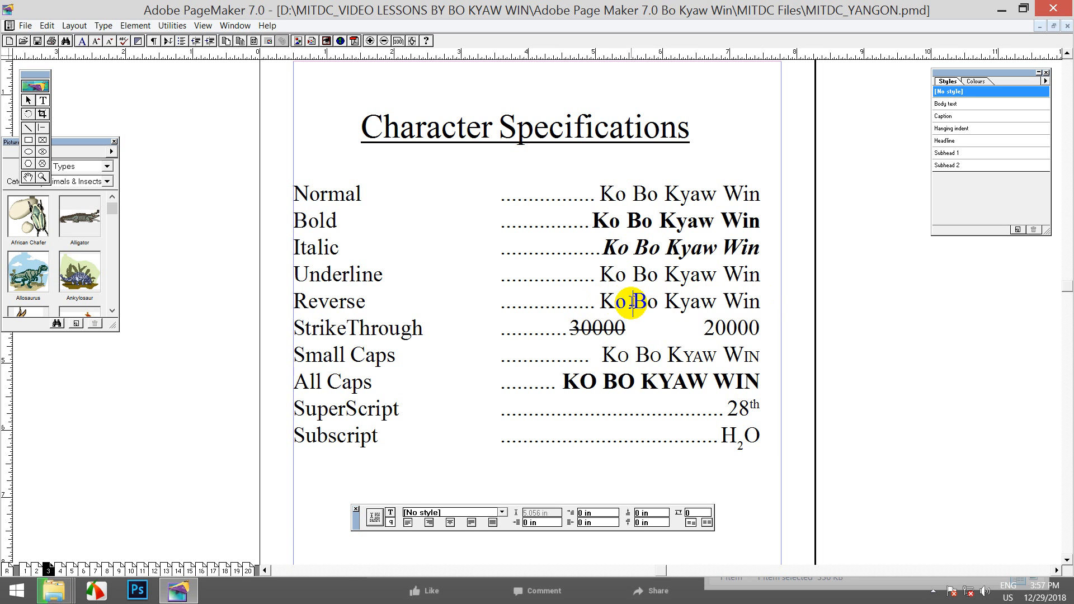
{"action": "left_click_drag", "start_coordinate": [593, 300], "coordinate": [758, 301]}
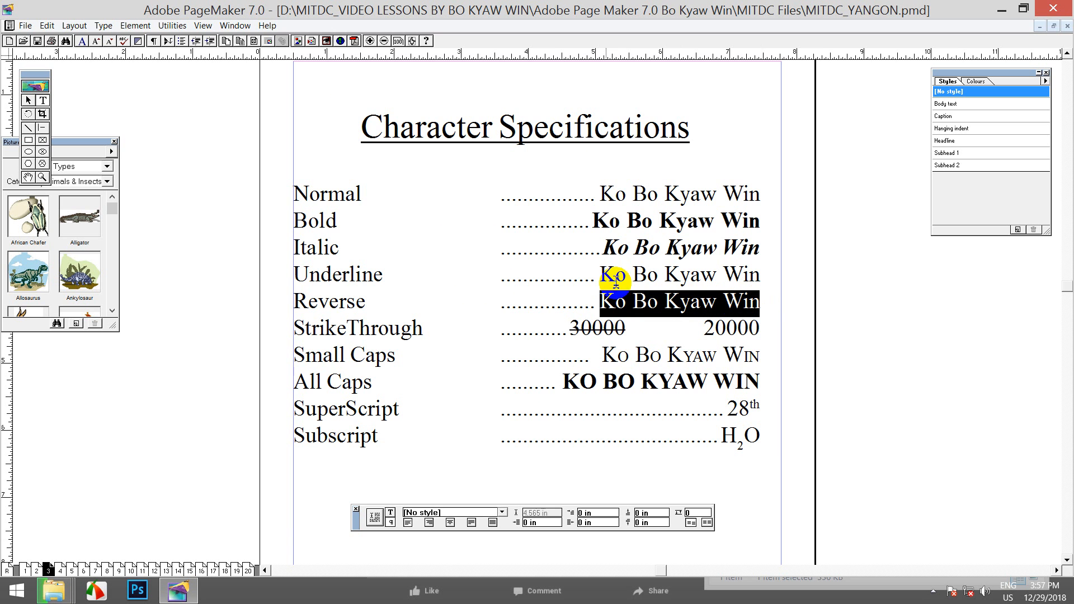
{"action": "left_click", "coordinate": [391, 512]}
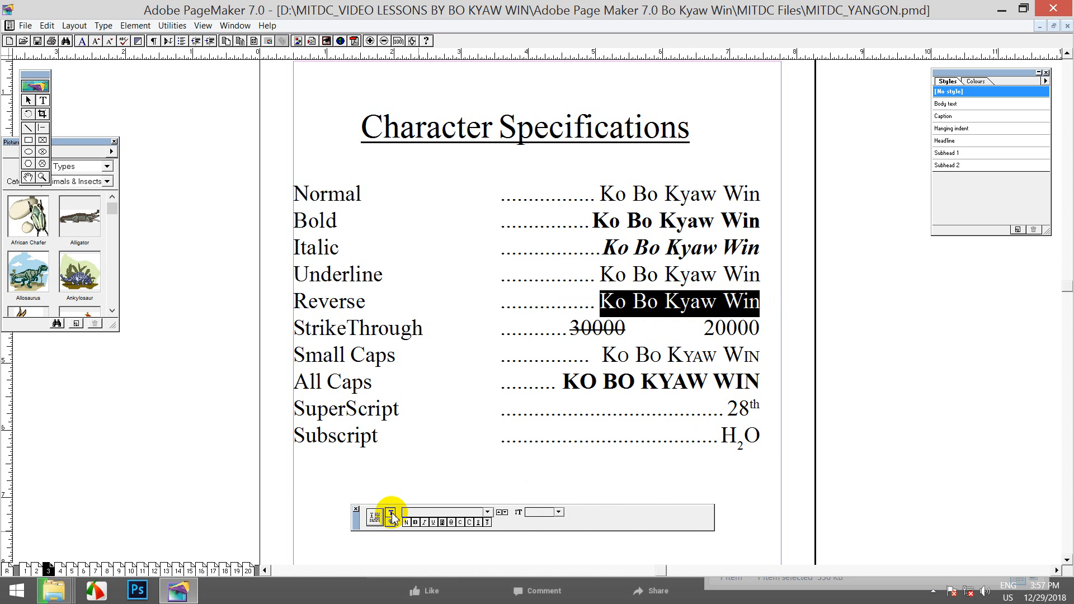
{"action": "left_click", "coordinate": [441, 522]}
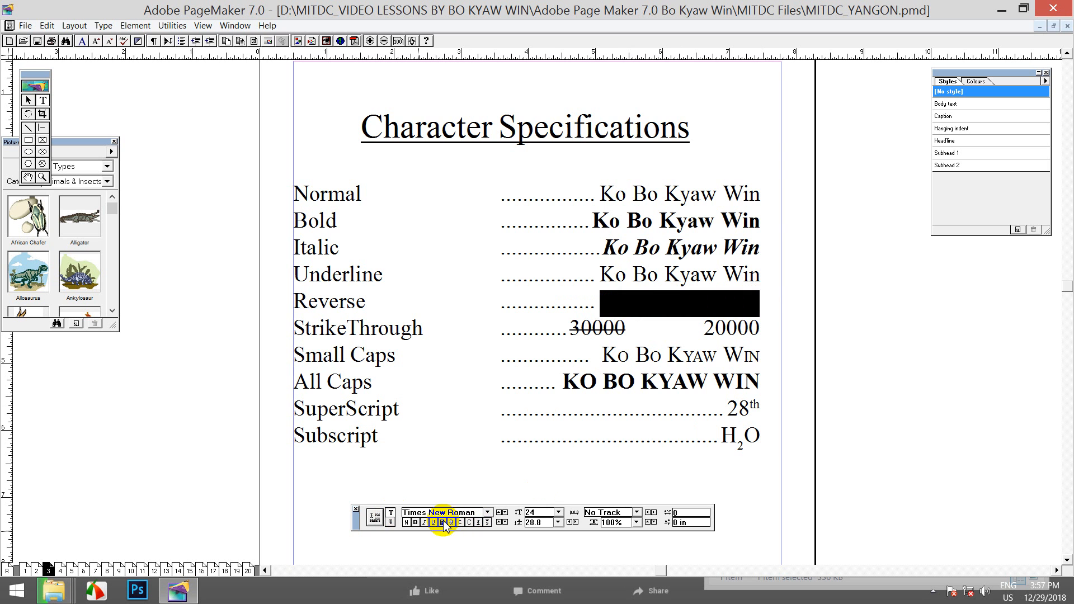
{"action": "left_click", "coordinate": [646, 303]}
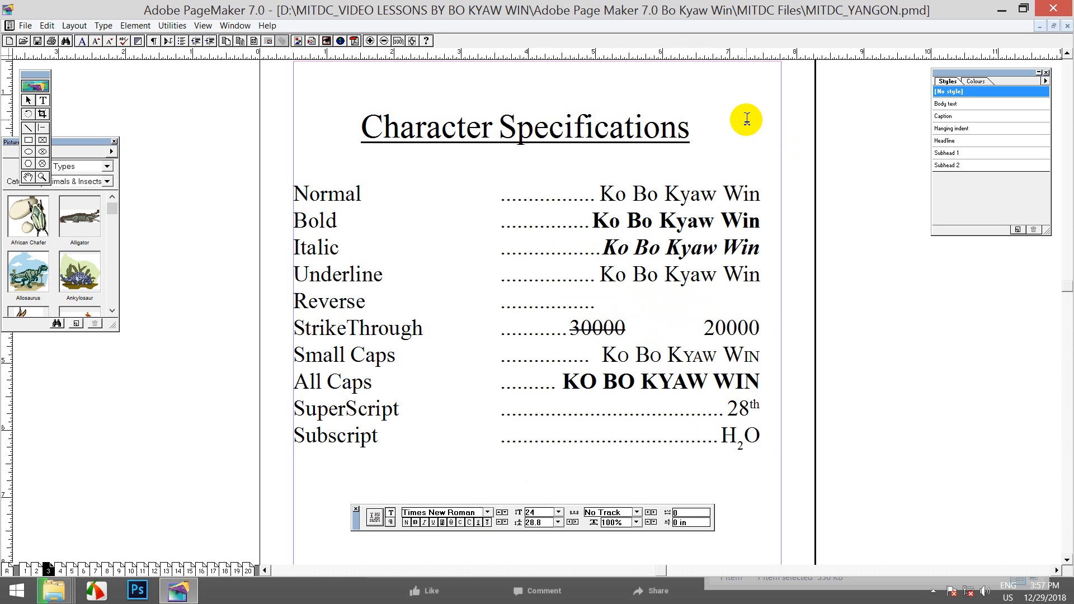
Save the publication and pan left to view the page's right side
{"action": "left_click", "coordinate": [37, 42]}
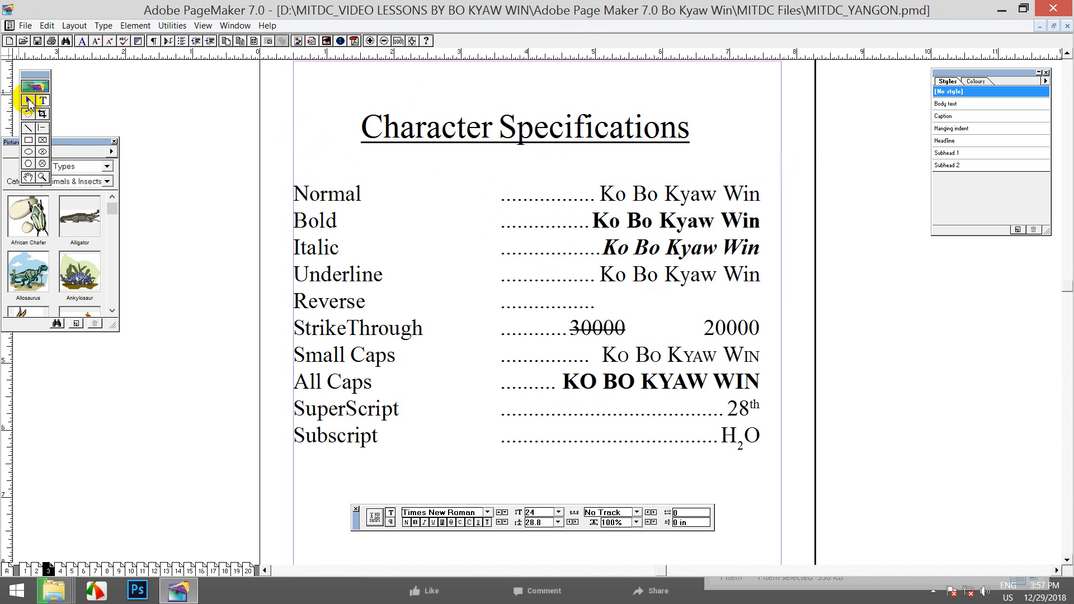
{"action": "left_click", "coordinate": [29, 101]}
{"action": "left_click_drag", "start_coordinate": [774, 327], "coordinate": [468, 309]}
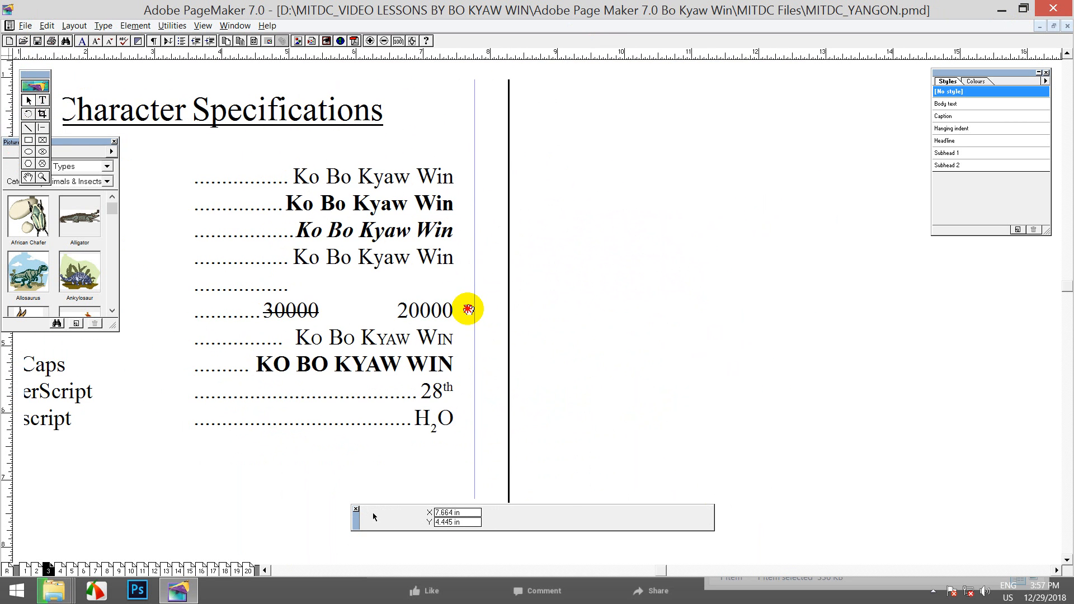